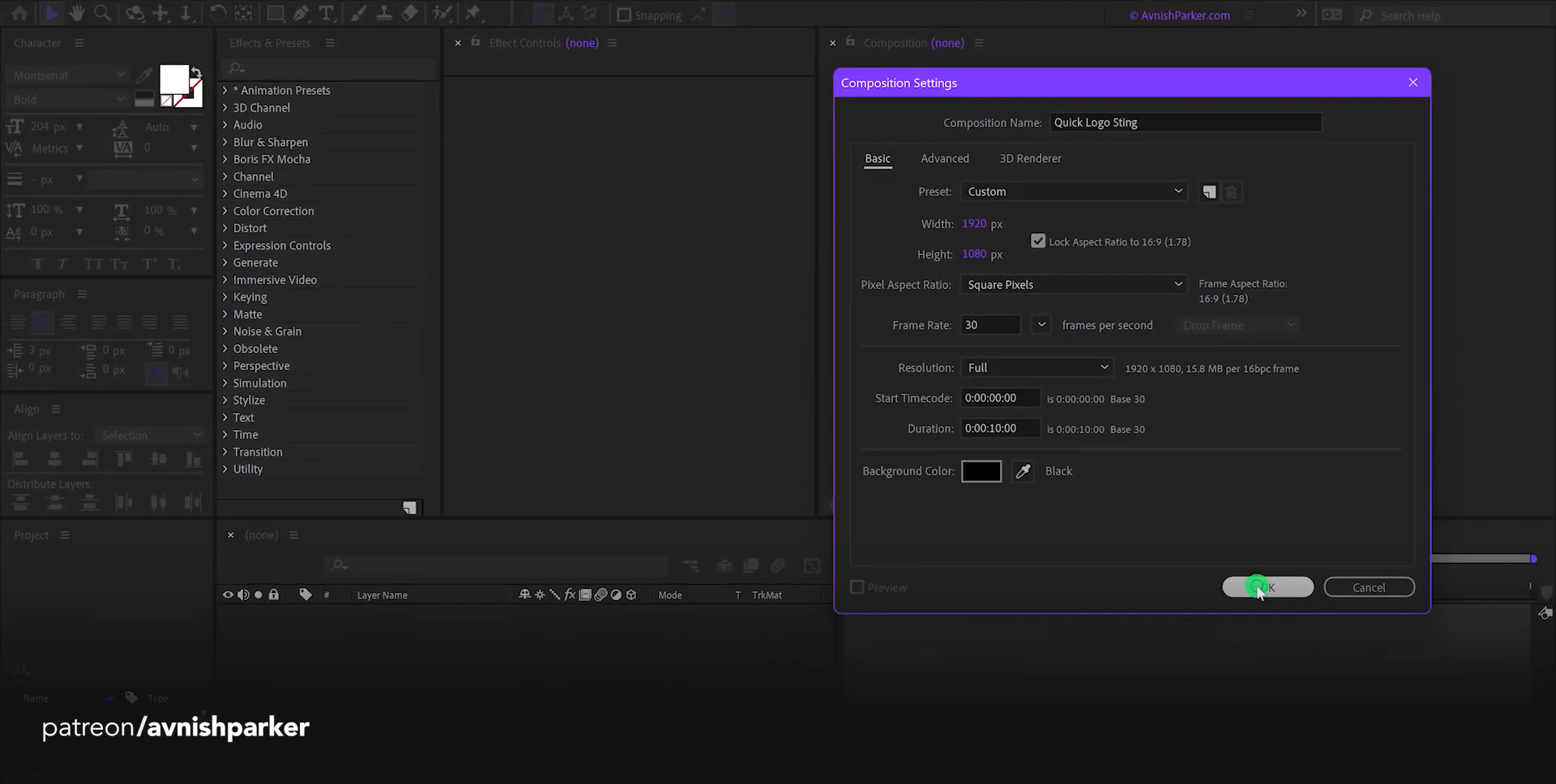
# Create the 1920 x 1080, 30 fps, 10-second composition Quick Logo Sting and add a white full-size solid named BG.
pyautogui.click(1215, 693)
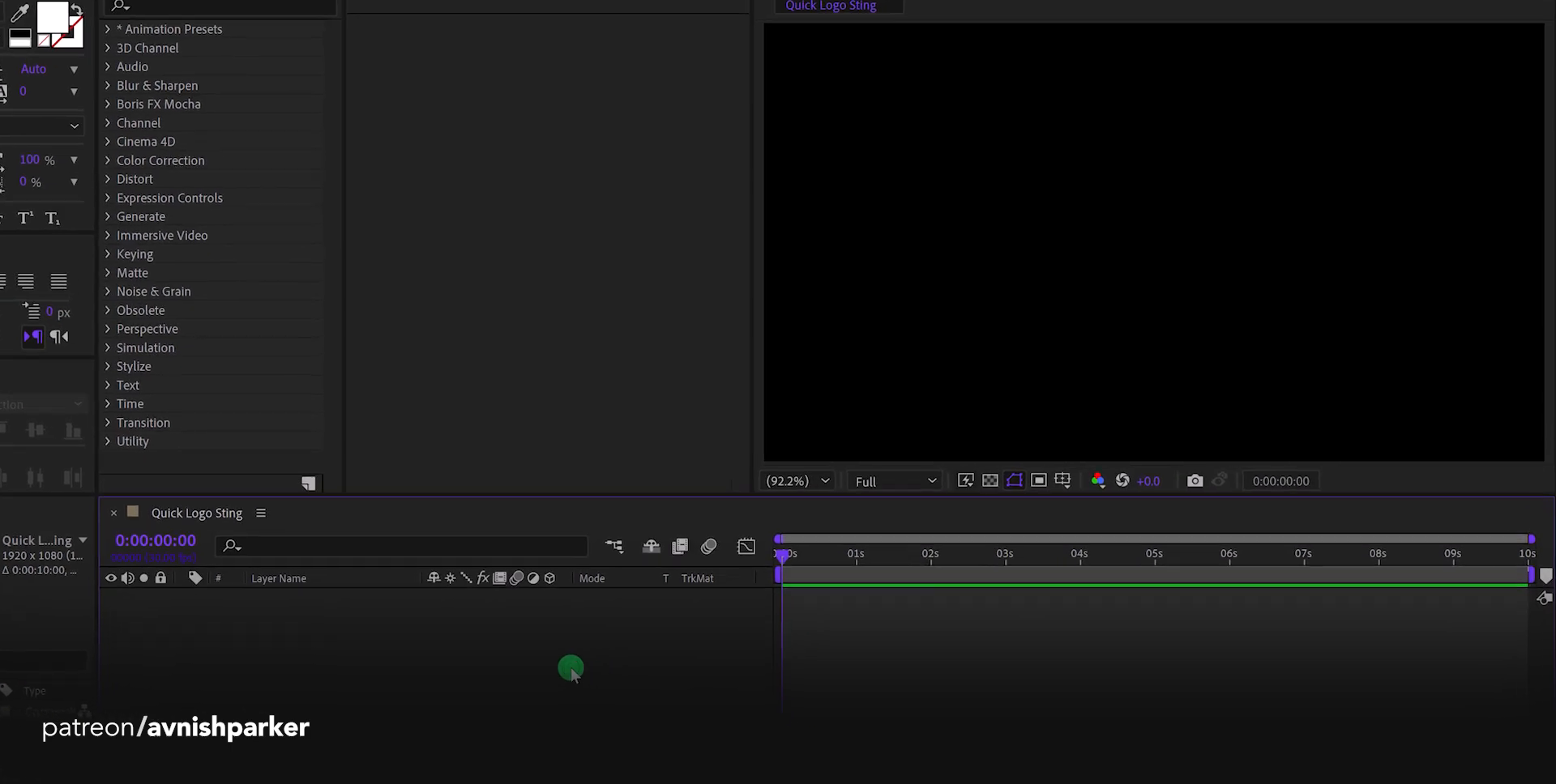
pyautogui.rightClick(650, 677)
pyautogui.moveTo(674, 389)
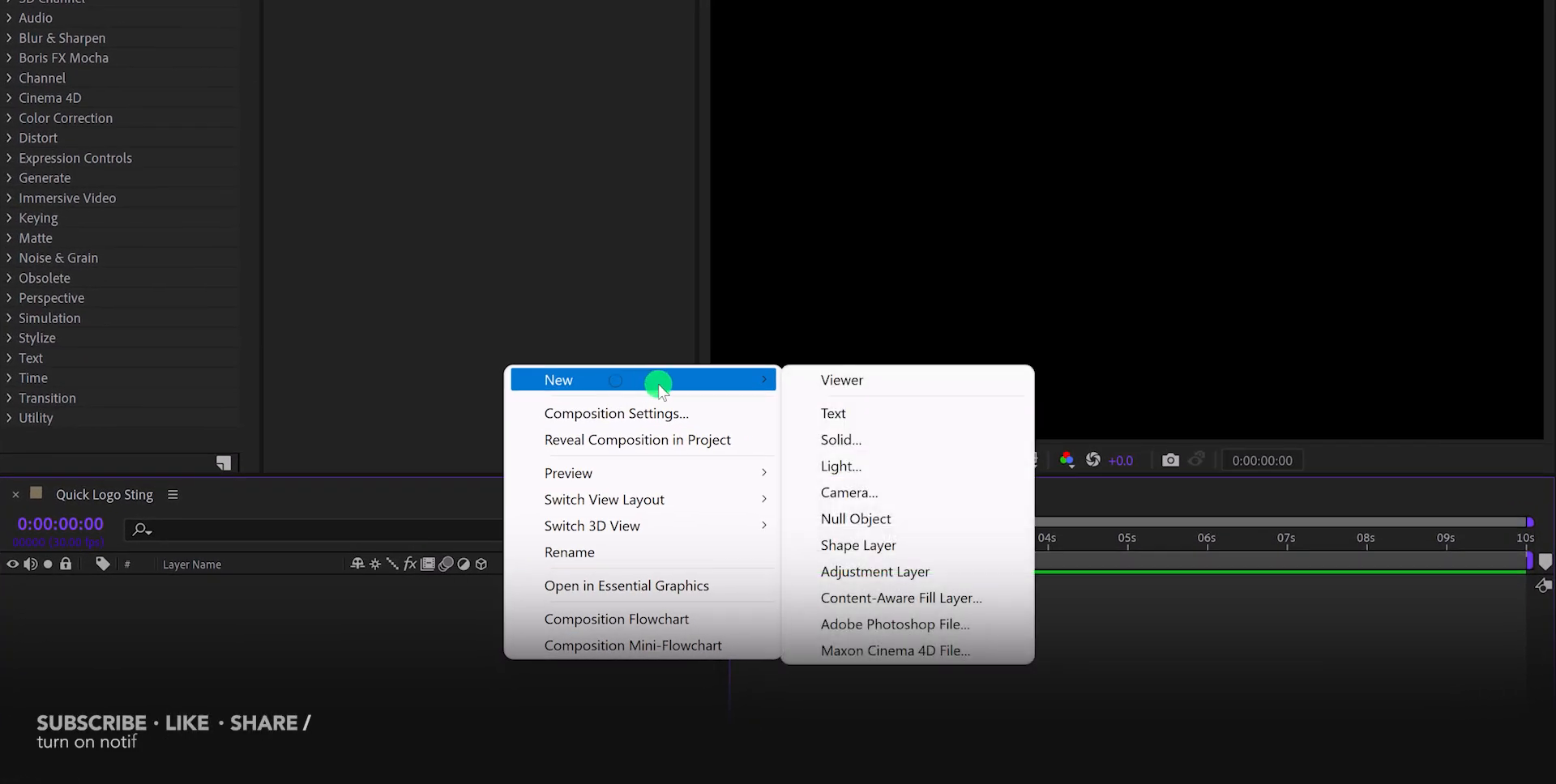
pyautogui.click(893, 446)
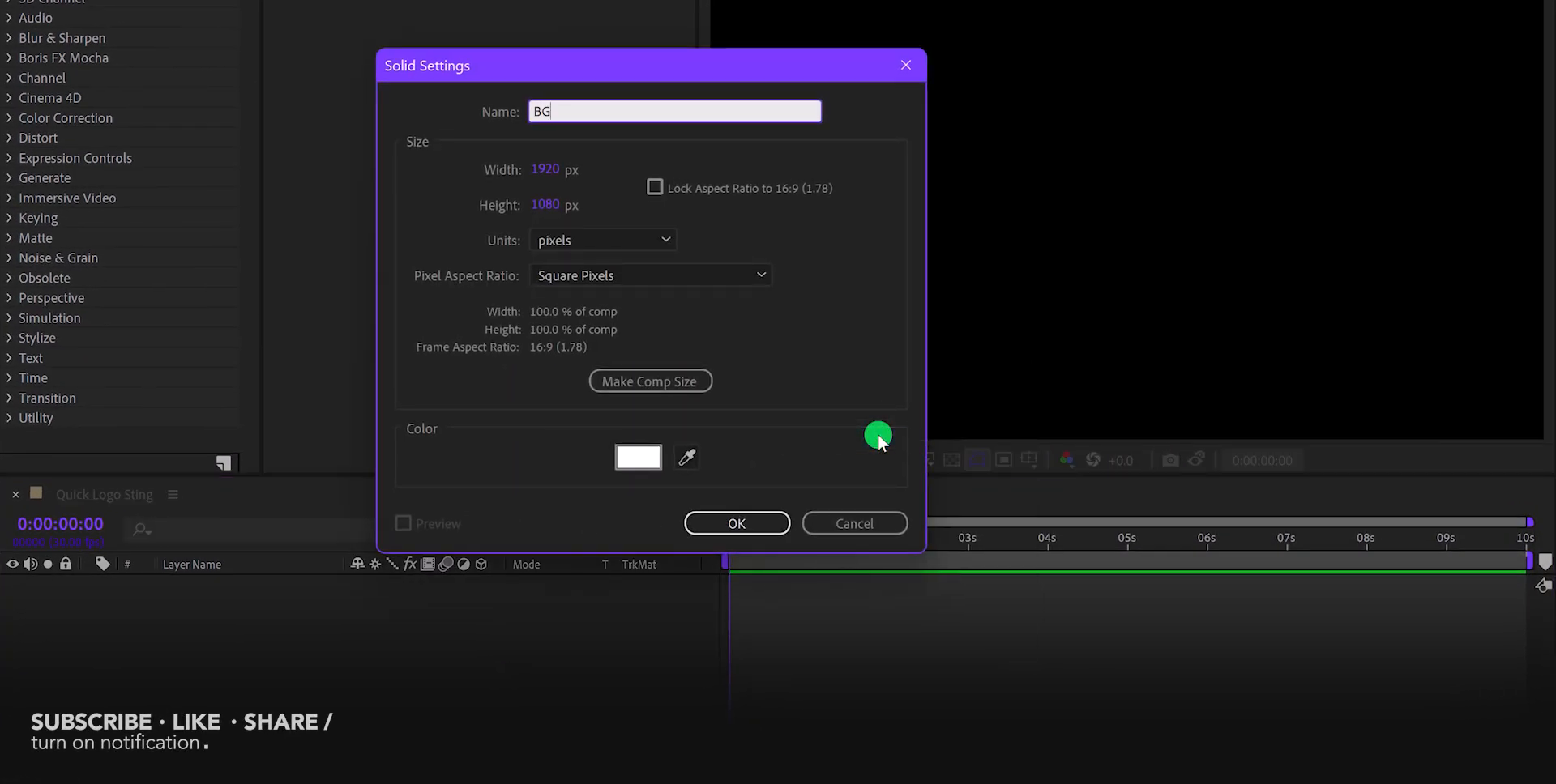
pyautogui.click(764, 525)
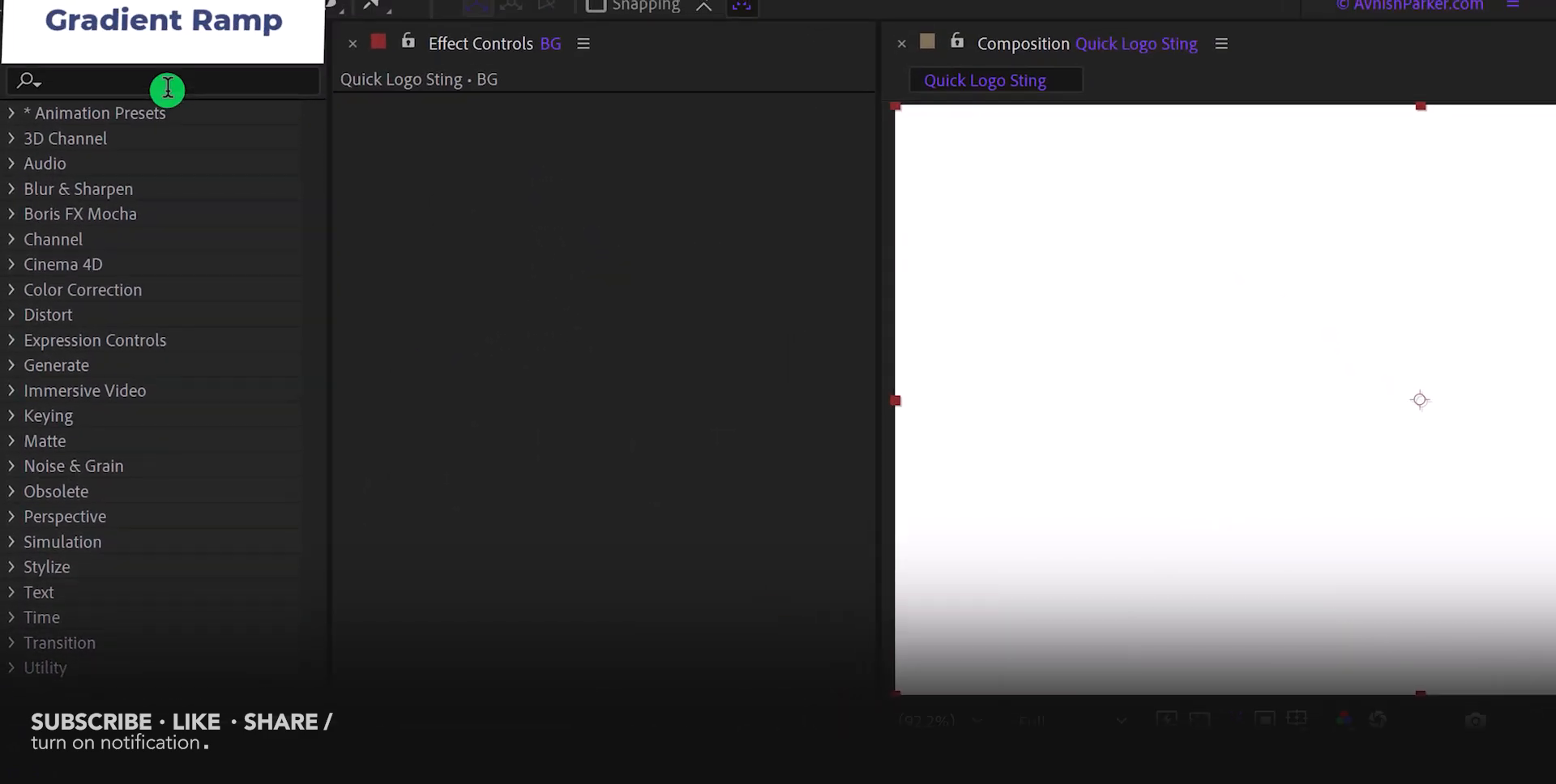
# Find the Gradient Ramp effect and apply it to the BG solid.
pyautogui.click(158, 46)
pyautogui.write('ramp')
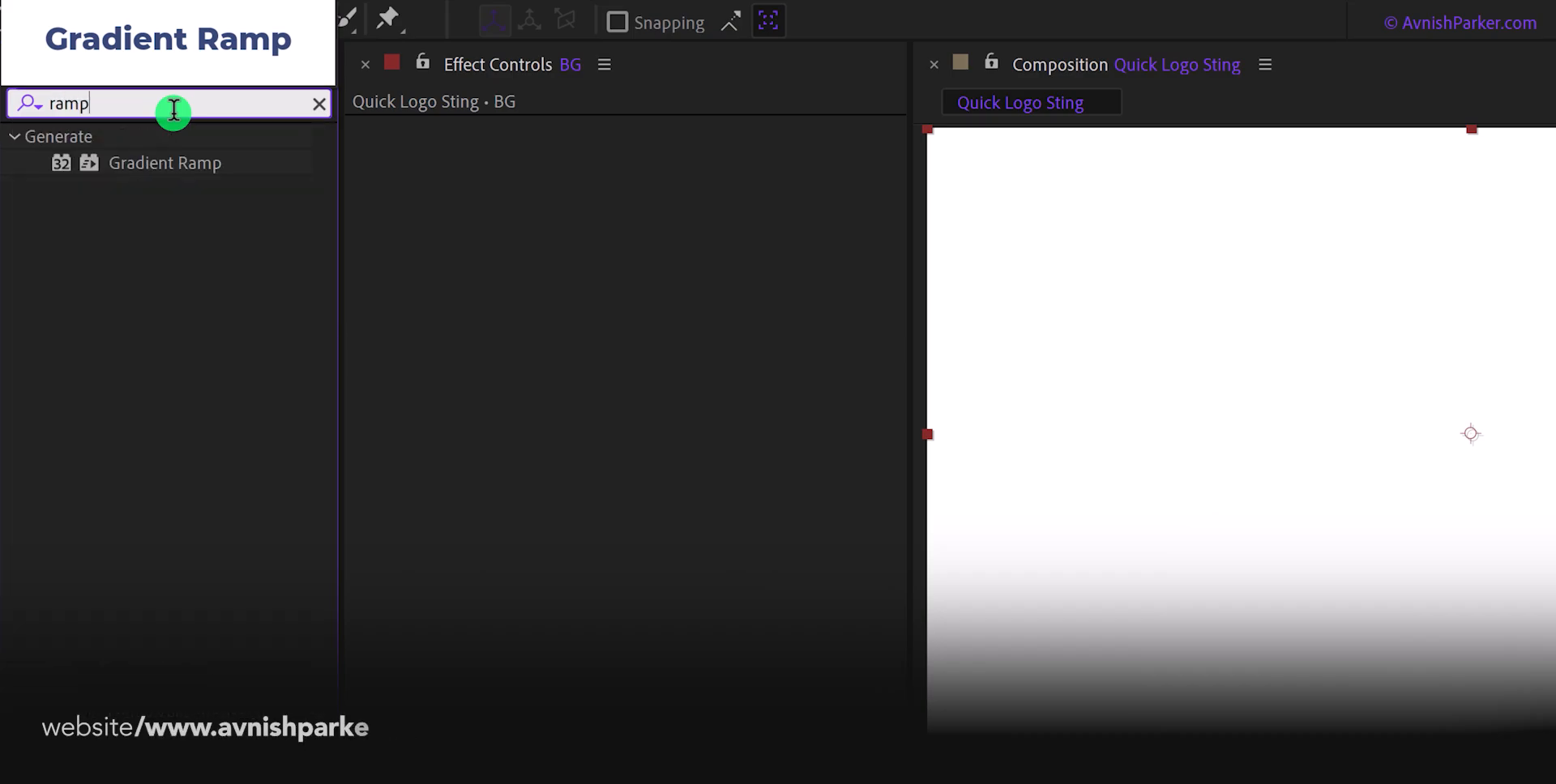
pyautogui.moveTo(146, 158); pyautogui.dragTo(470, 284)
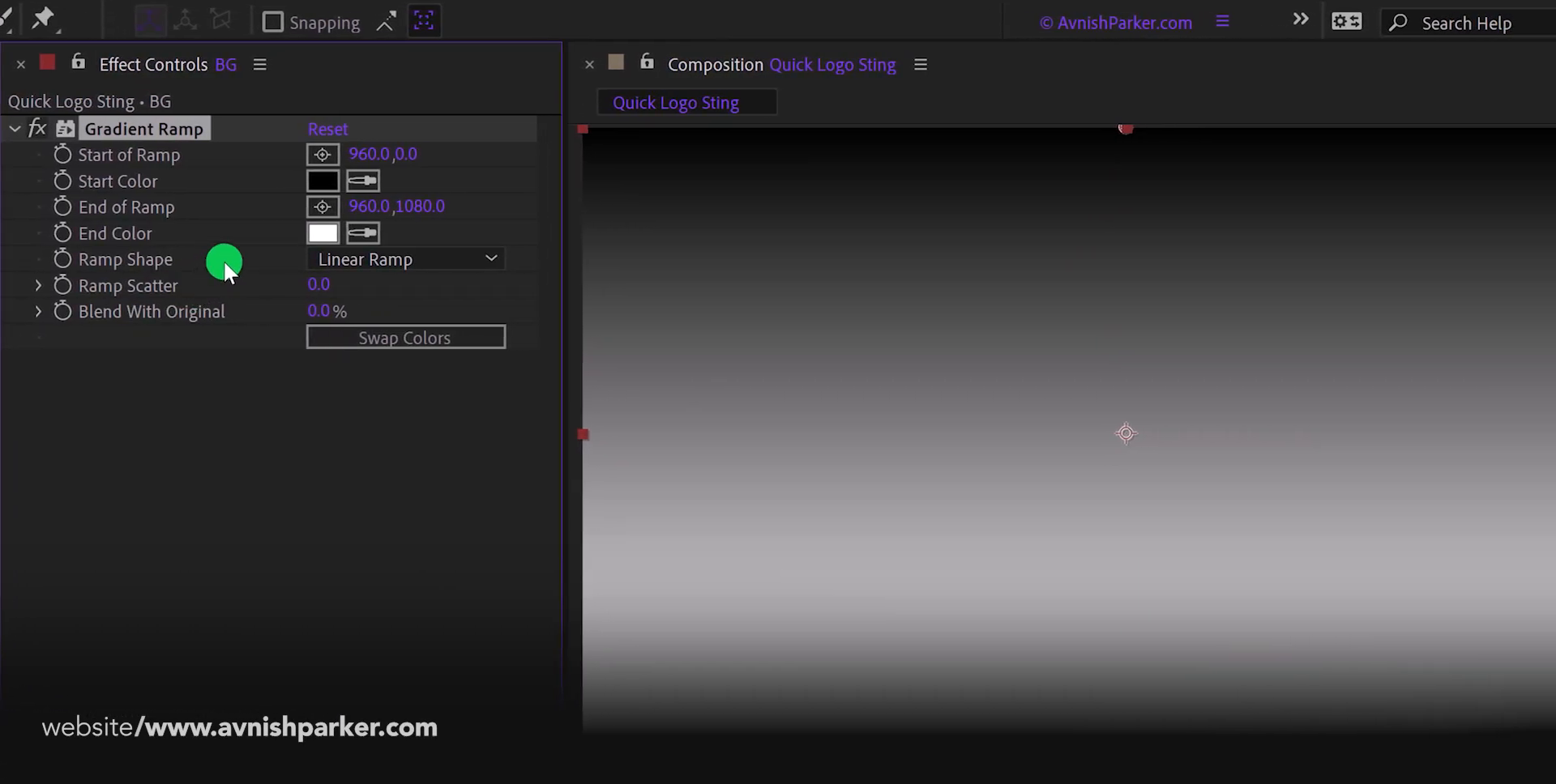
# Set the Gradient Ramp's start color to white.
pyautogui.click(322, 186)
pyautogui.moveTo(478, 202); pyautogui.dragTo(452, 160)
pyautogui.click(1082, 191)
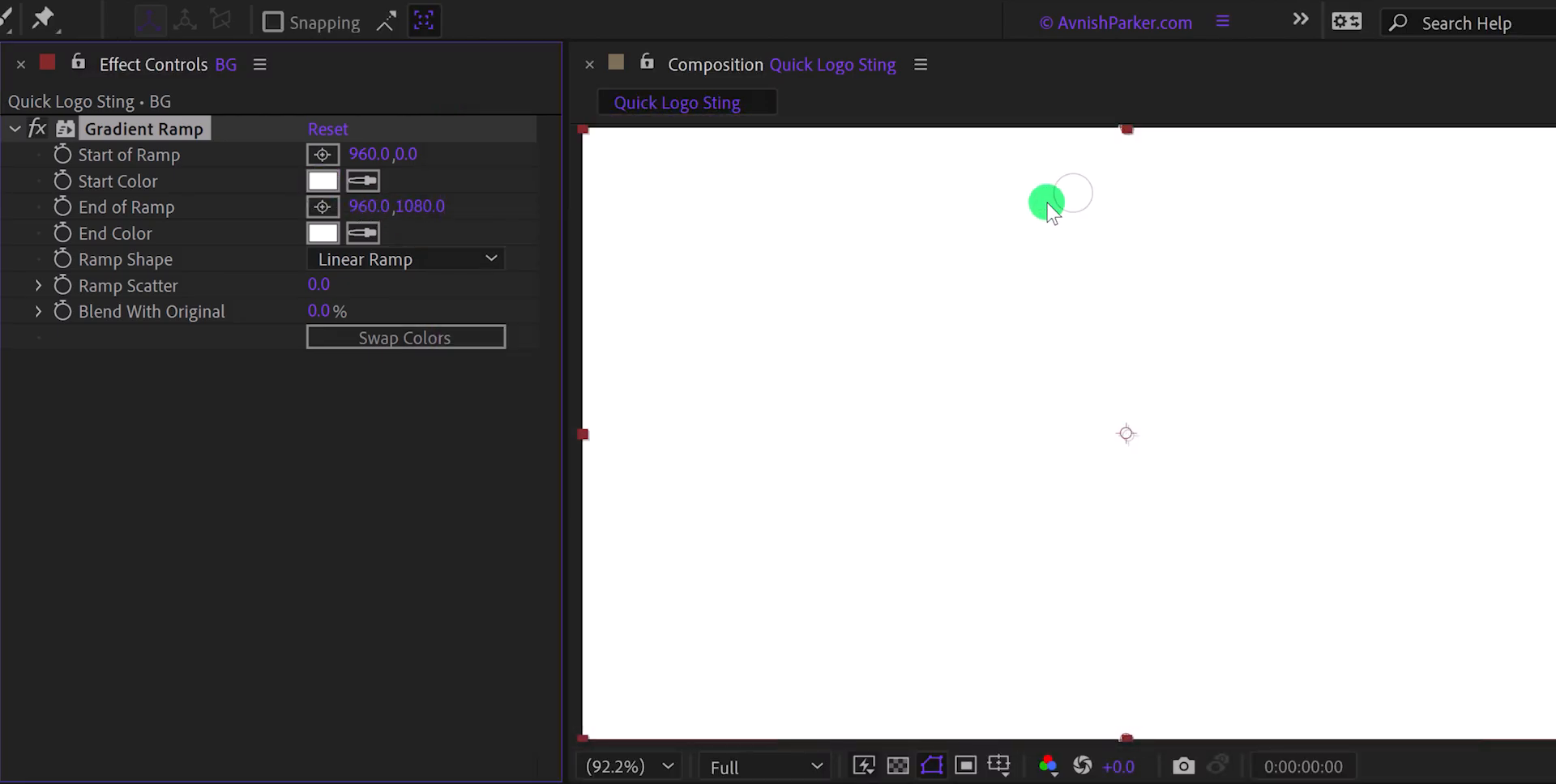
# Set the Gradient Ramp's end color to a very pale cyan with a hue of 183°.
pyautogui.click(323, 233)
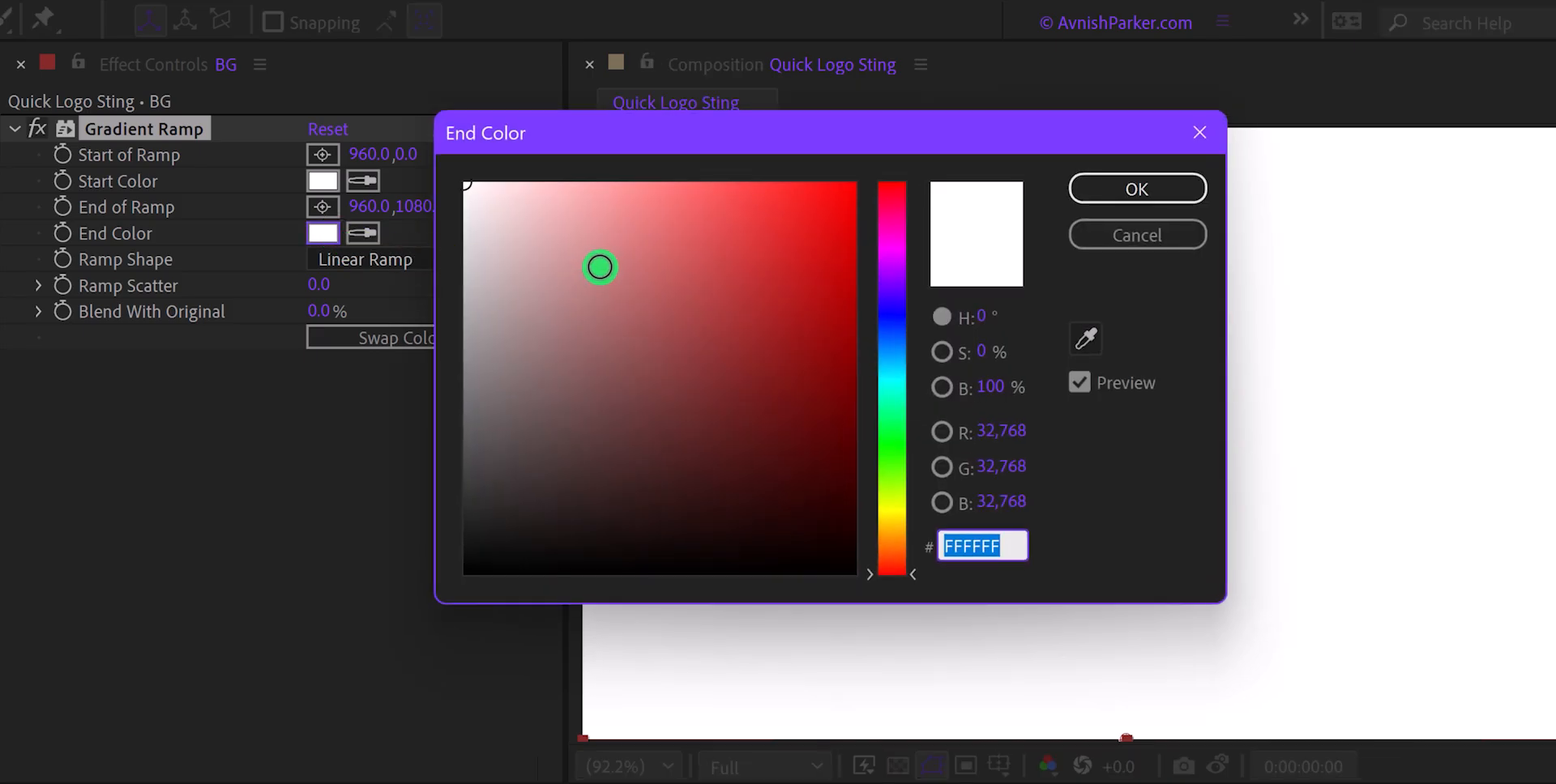
pyautogui.moveTo(557, 196); pyautogui.dragTo(556, 185)
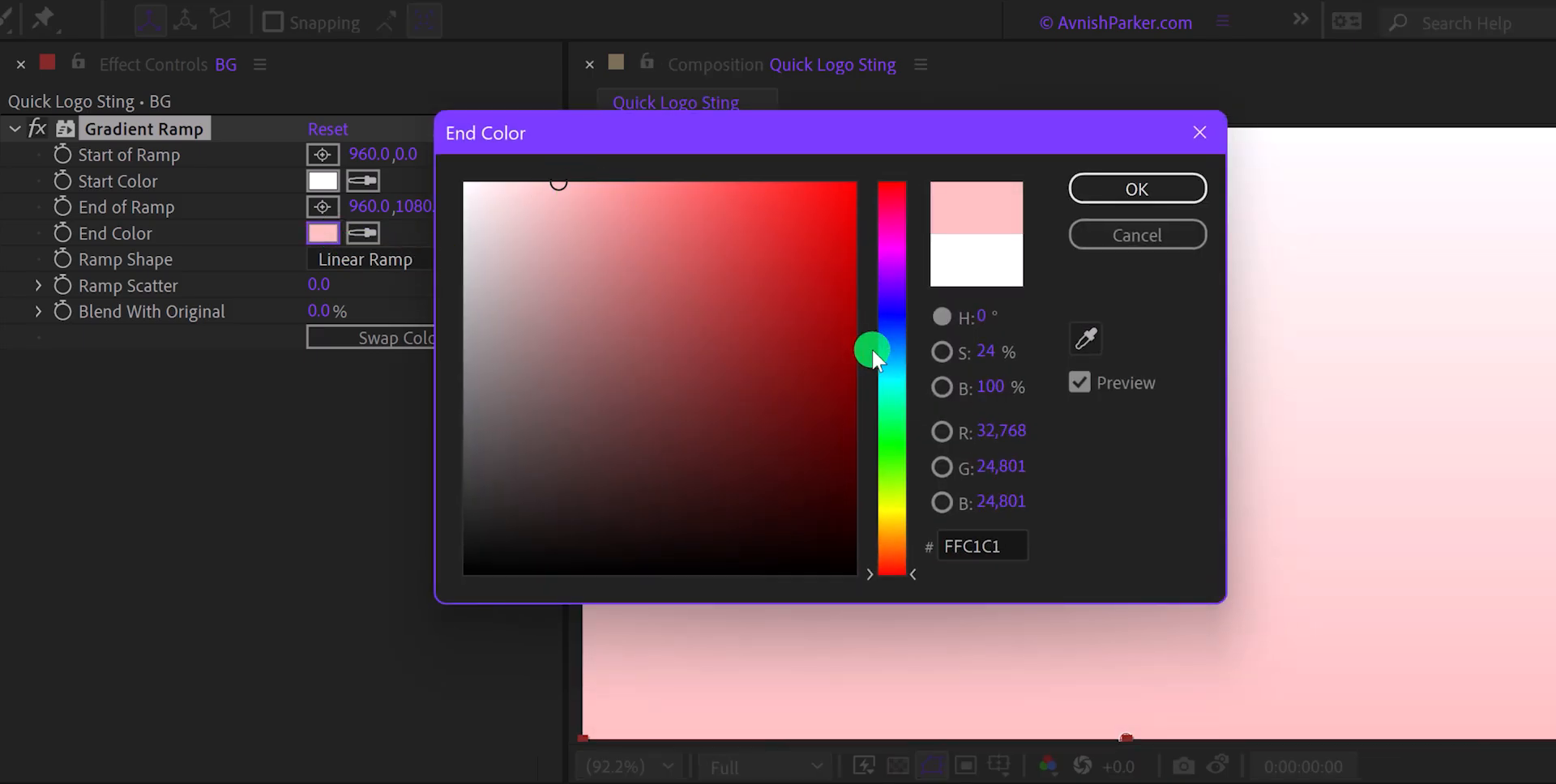
pyautogui.moveTo(885, 351); pyautogui.dragTo(899, 379)
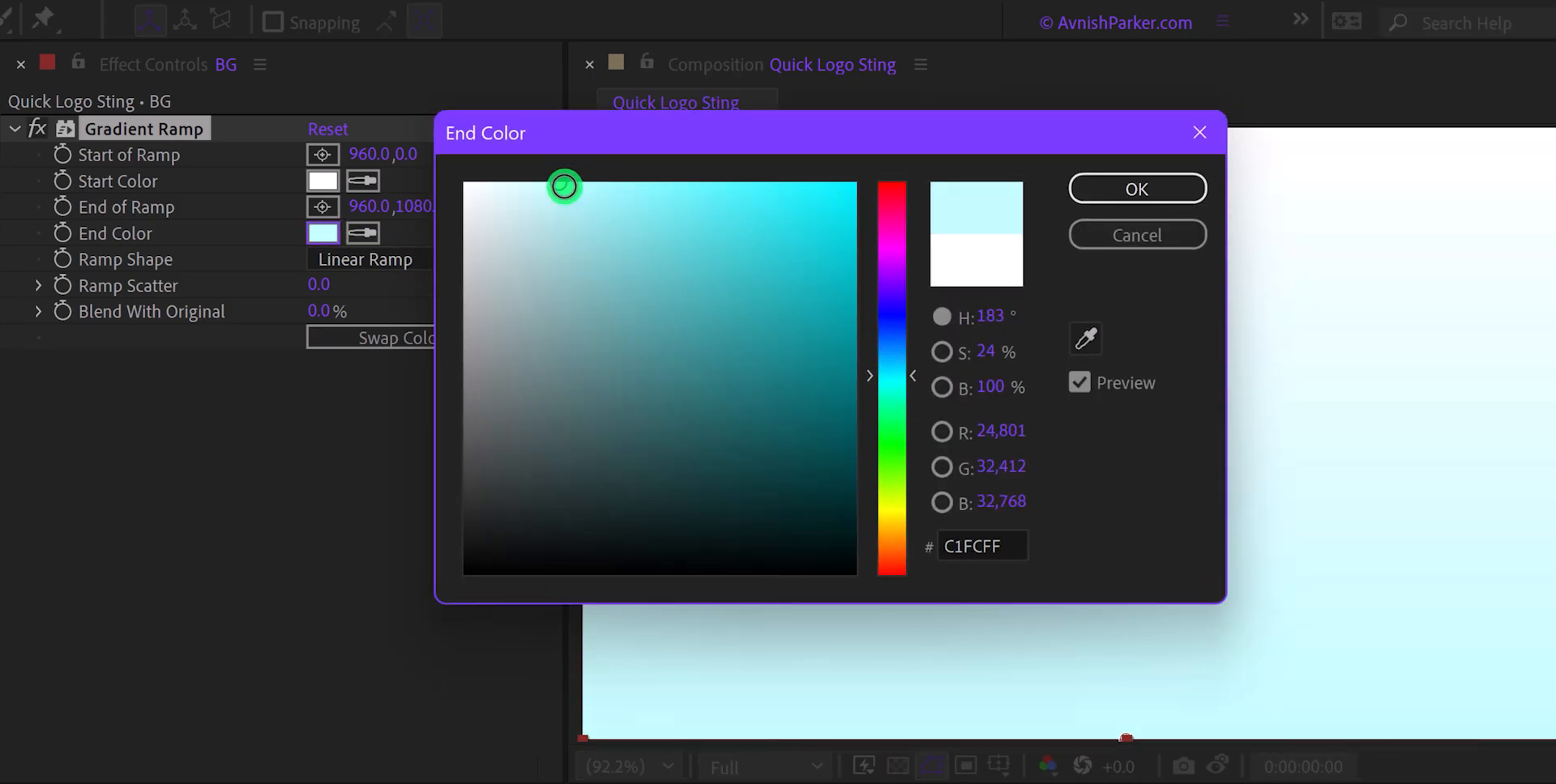
pyautogui.moveTo(564, 186); pyautogui.dragTo(530, 177)
pyautogui.click(1078, 192)
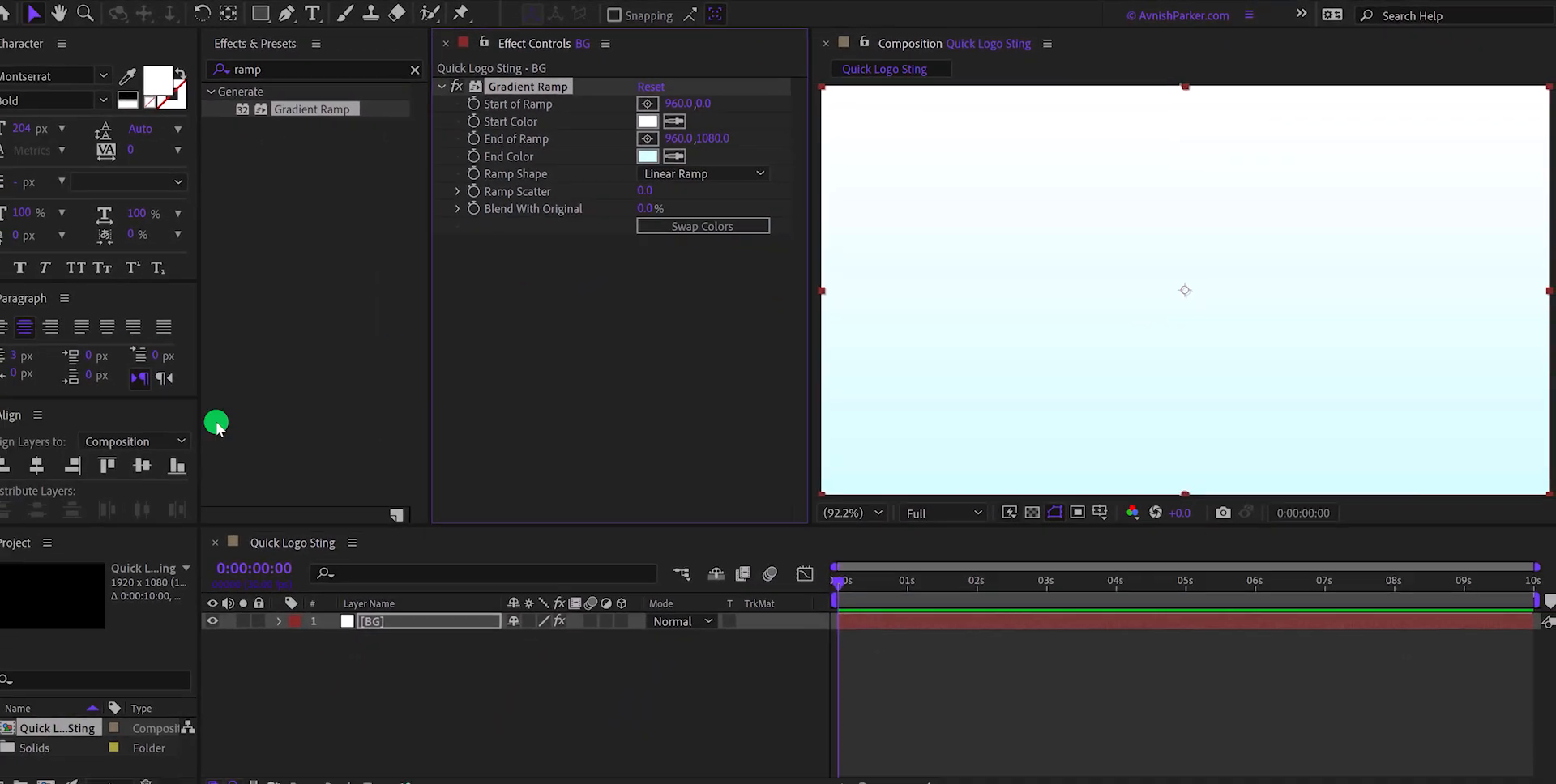
# Place Logo.png above the BG layer in the composition and scale it to 55%.
pyautogui.moveTo(2, 486); pyautogui.dragTo(448, 610)
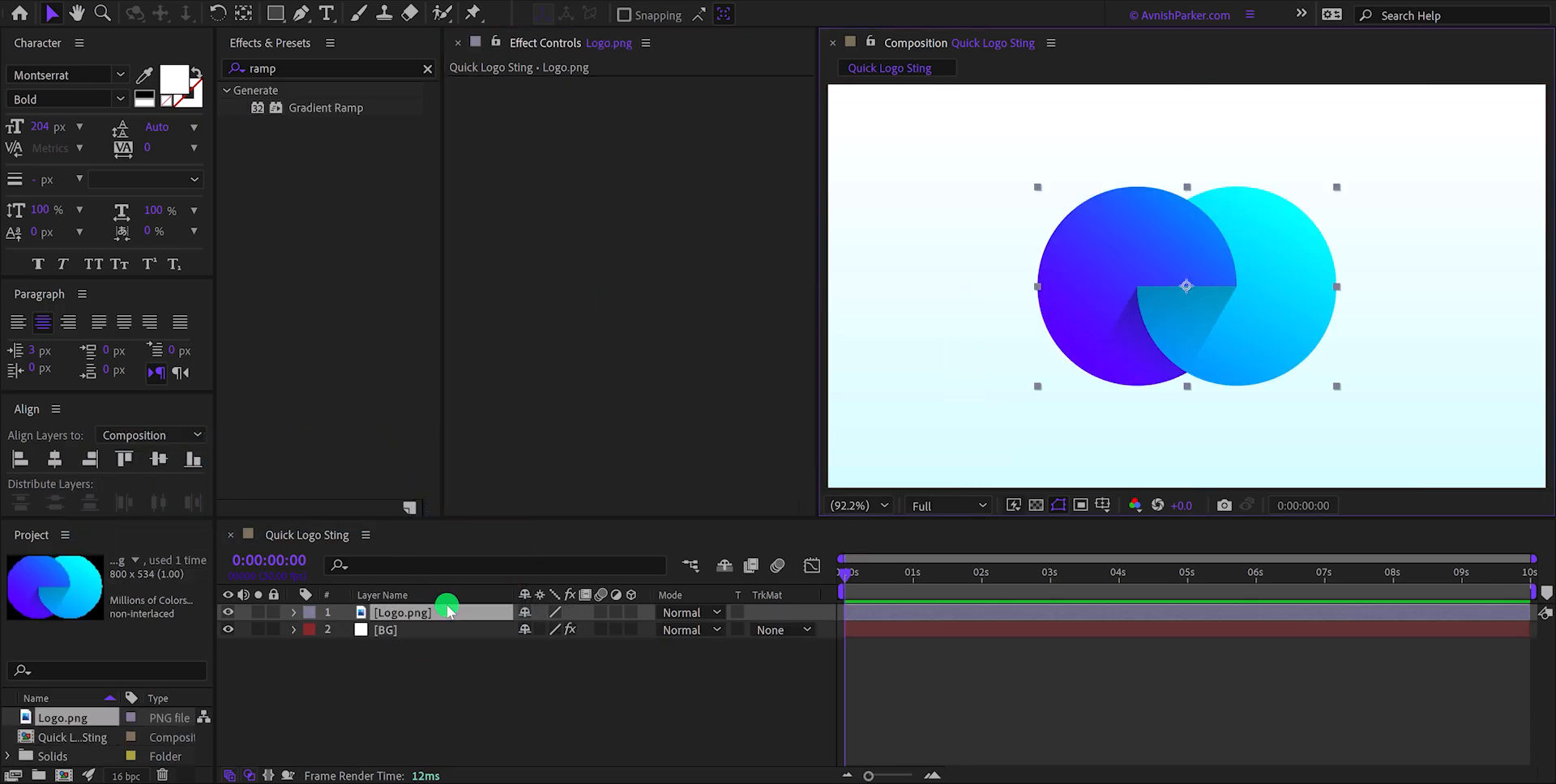
pyautogui.press('s')
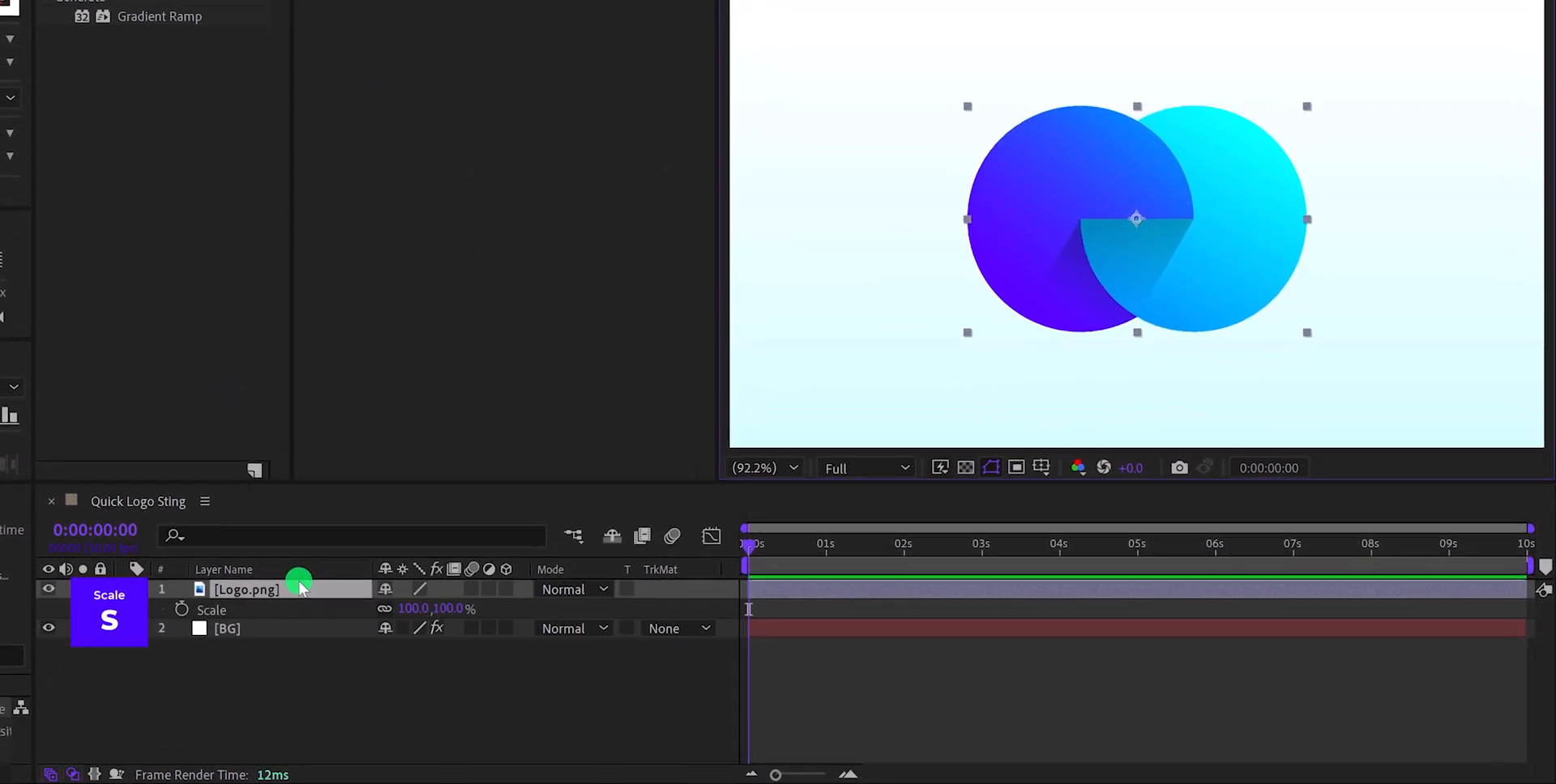
pyautogui.moveTo(421, 604); pyautogui.dragTo(377, 616)
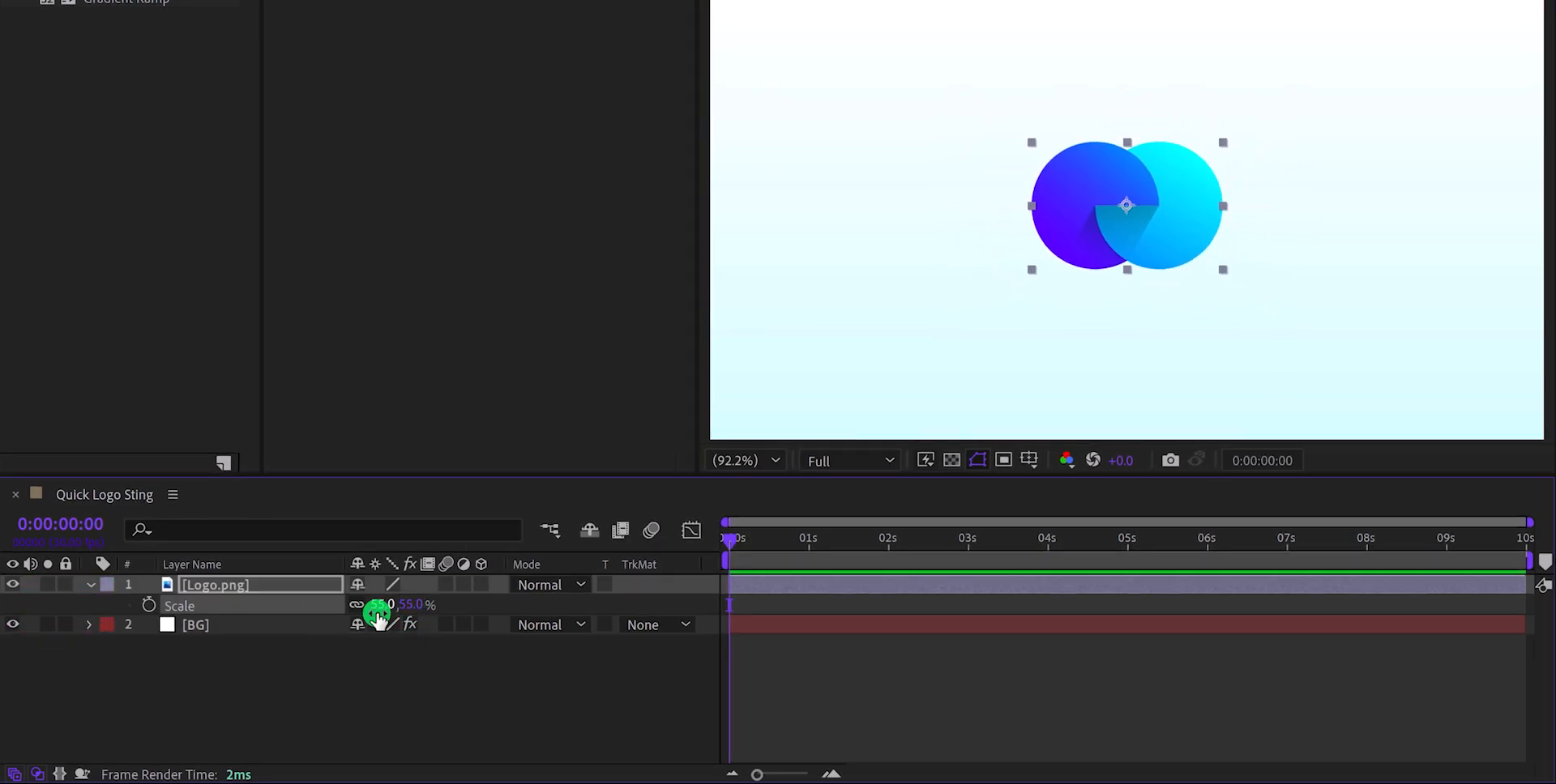
# Pre-compose the Logo.png layer as Logo Comp, moving all attributes into the new composition.
pyautogui.rightClick(279, 590)
pyautogui.click(402, 438)
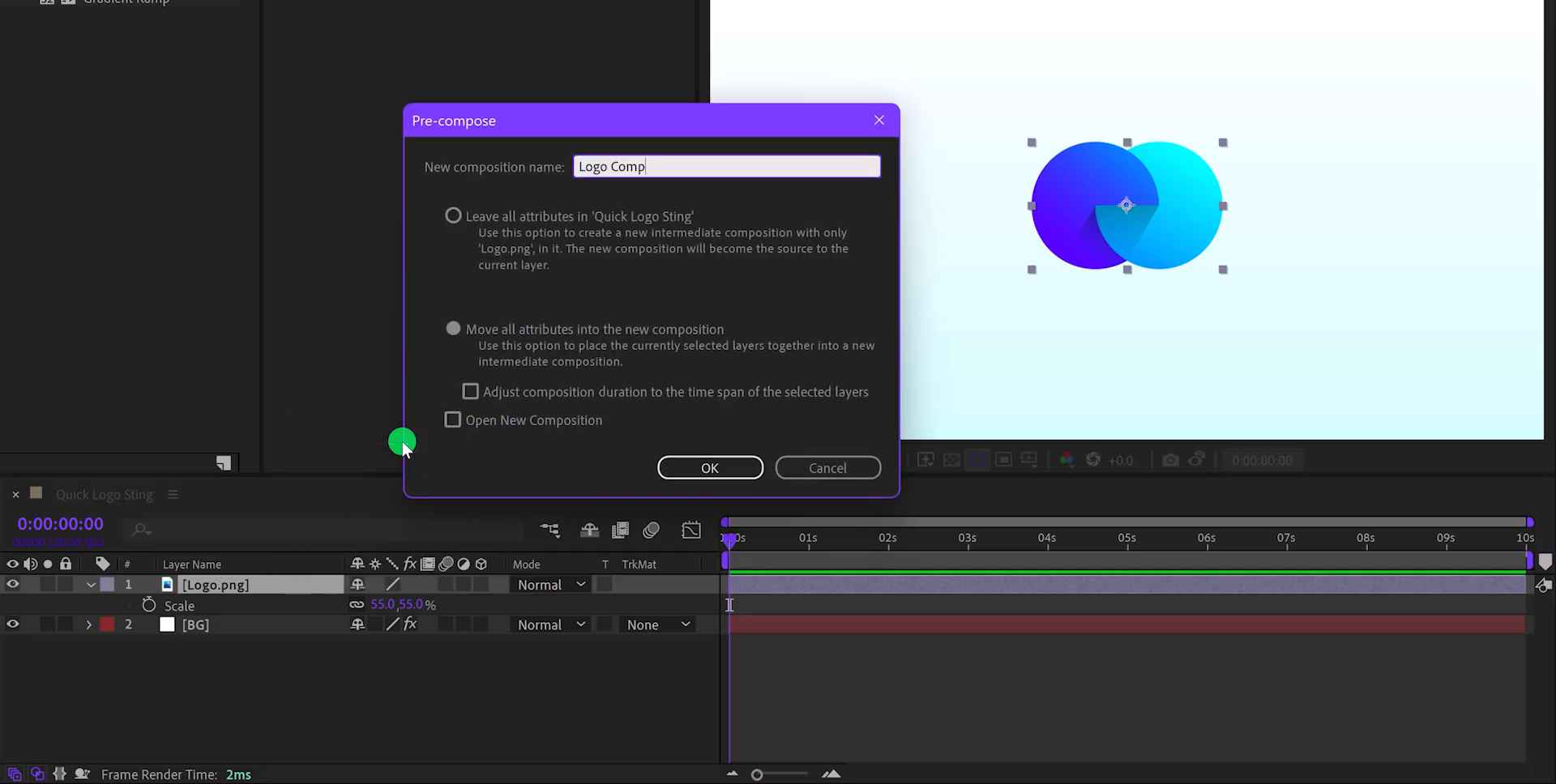
pyautogui.click(485, 331)
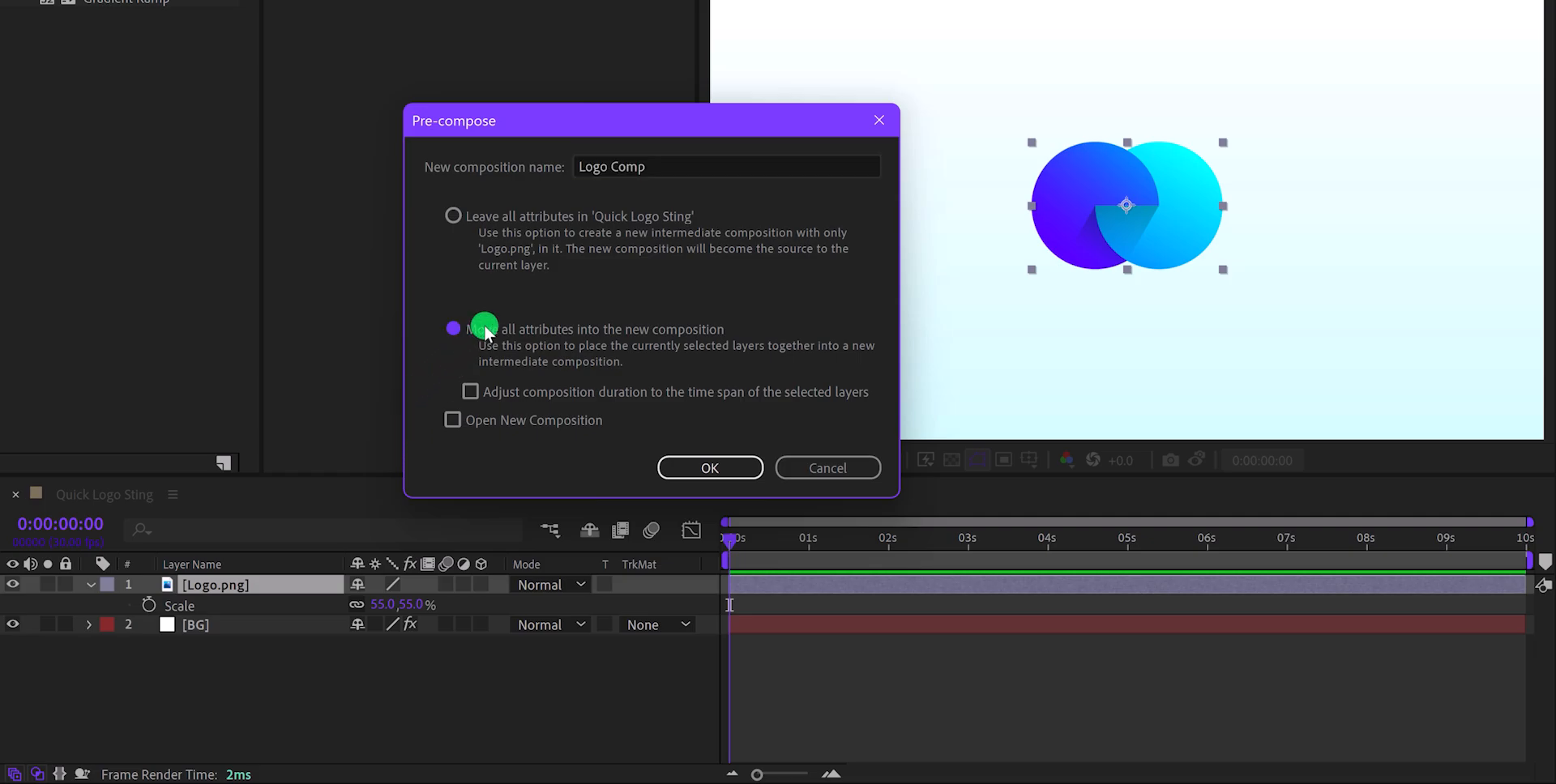
pyautogui.click(695, 463)
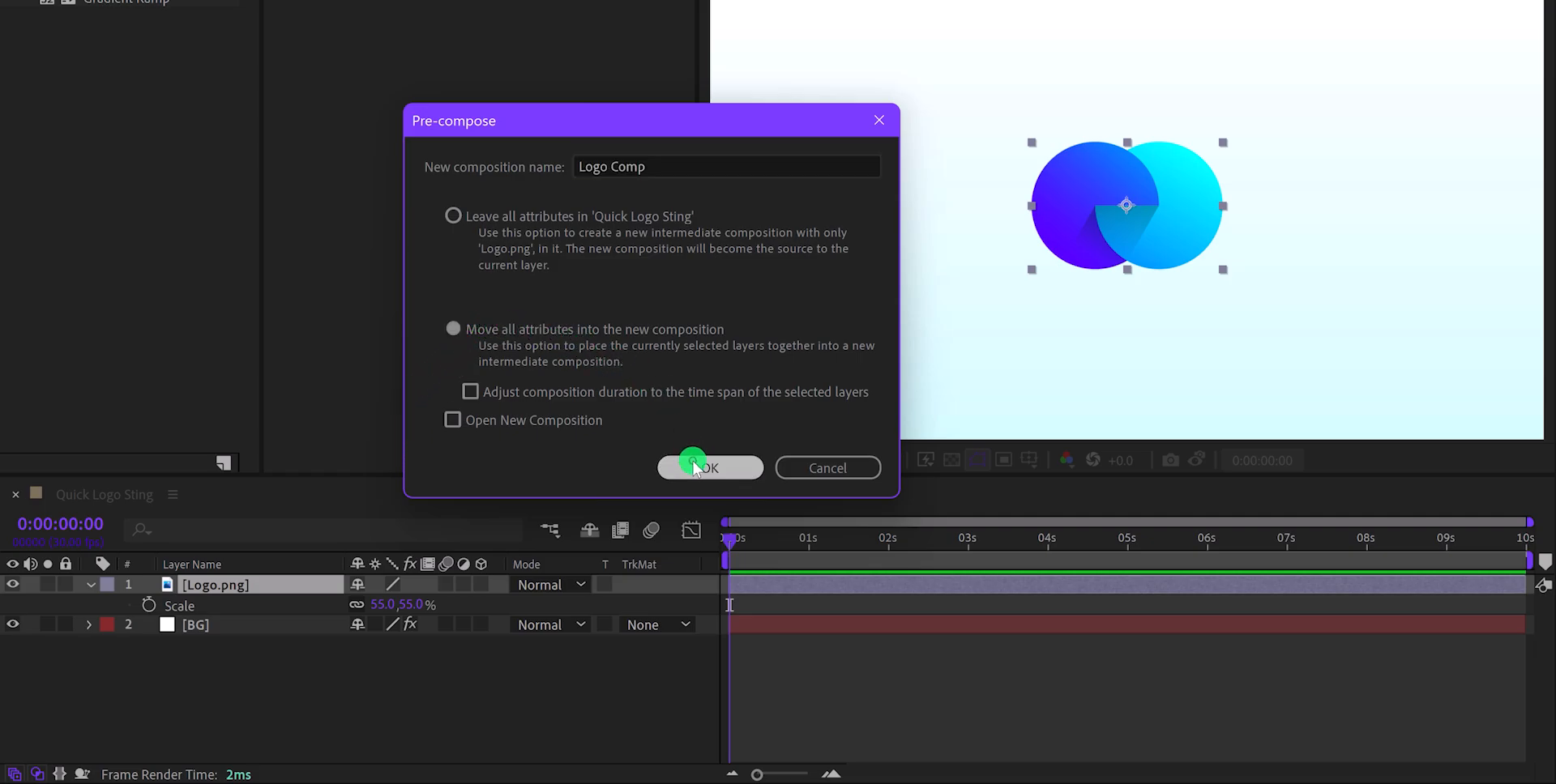
# Move the current time to 1 second and apply the CC Grid Wipe effect to the Logo Comp layer.
pyautogui.click(810, 547)
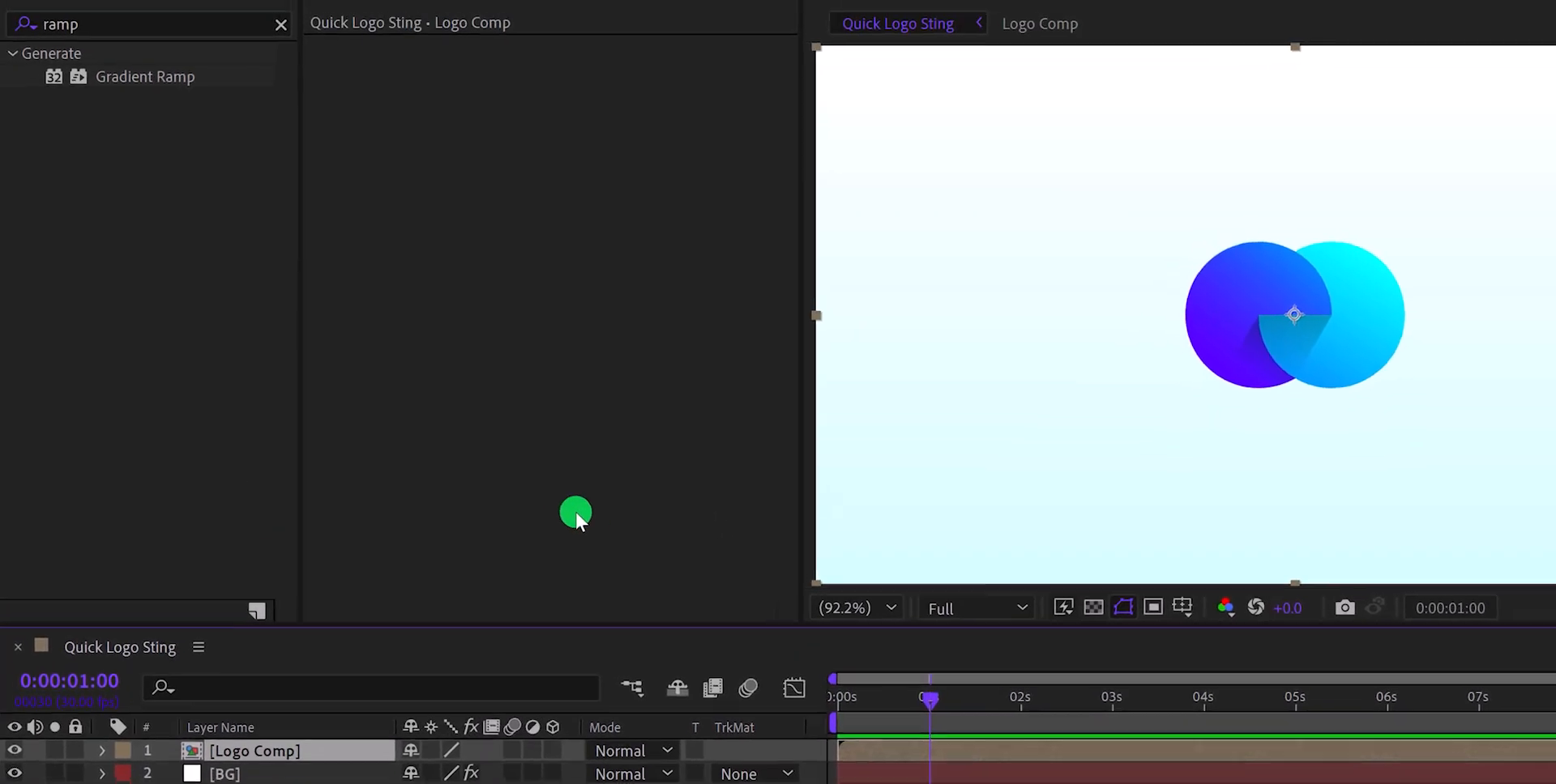
pyautogui.click(123, 24)
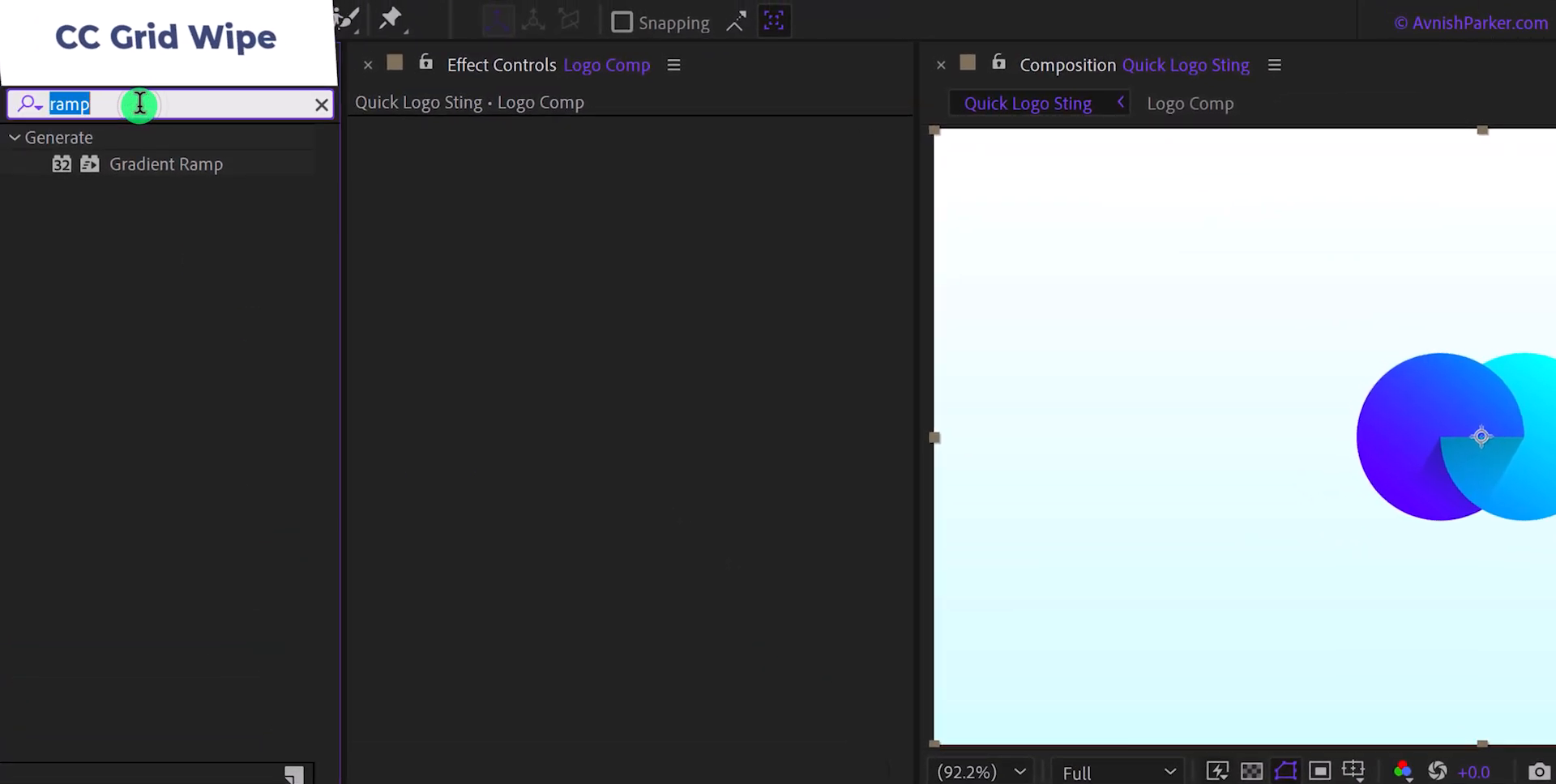
pyautogui.write('grid')
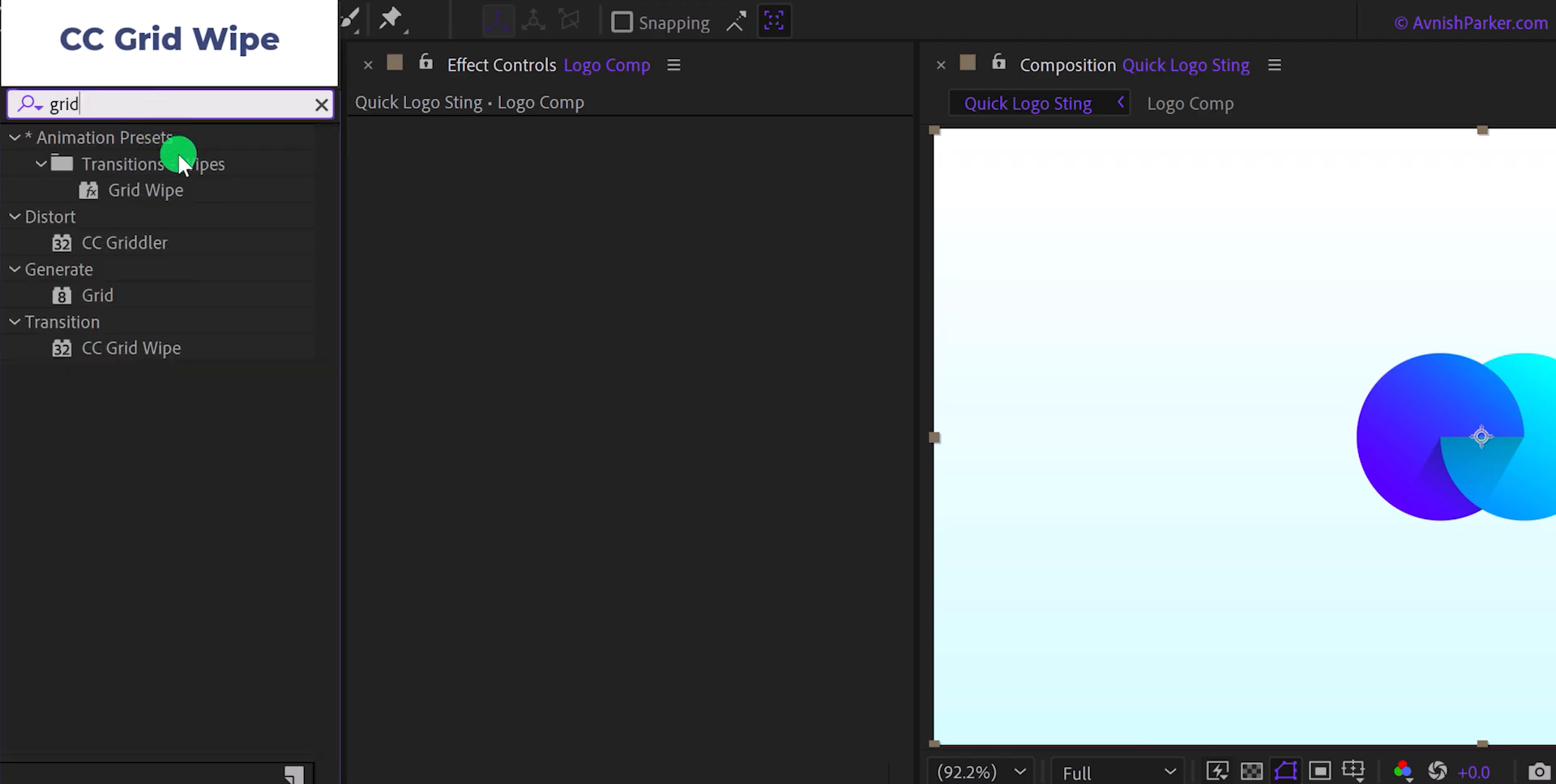
pyautogui.moveTo(162, 346); pyautogui.dragTo(541, 283)
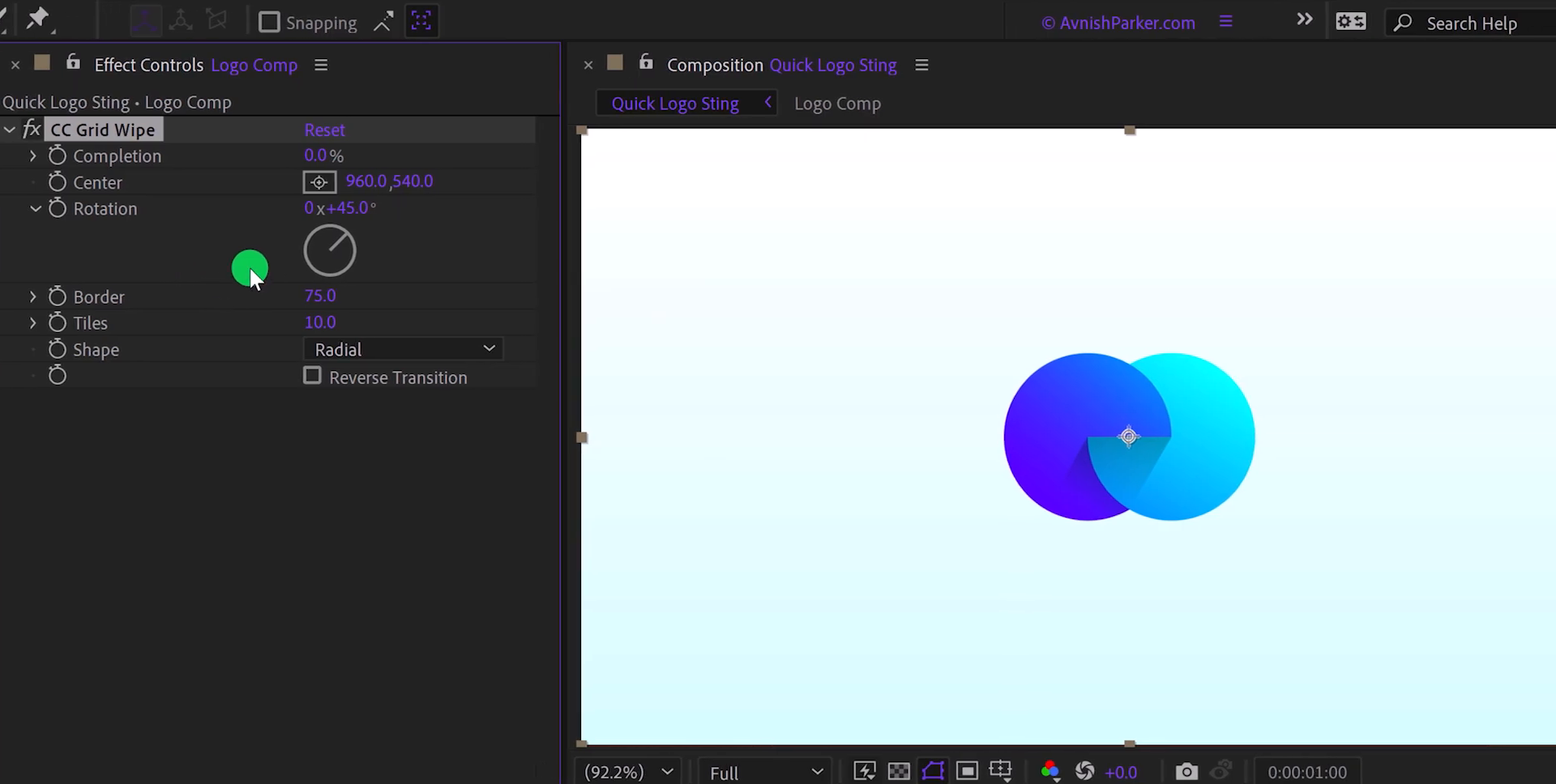
# Set CC Grid Wipe's Completion to 16%, Border to 30 and Tiles to 25, keeping Rotation at 45°.
pyautogui.moveTo(322, 162); pyautogui.dragTo(338, 162)
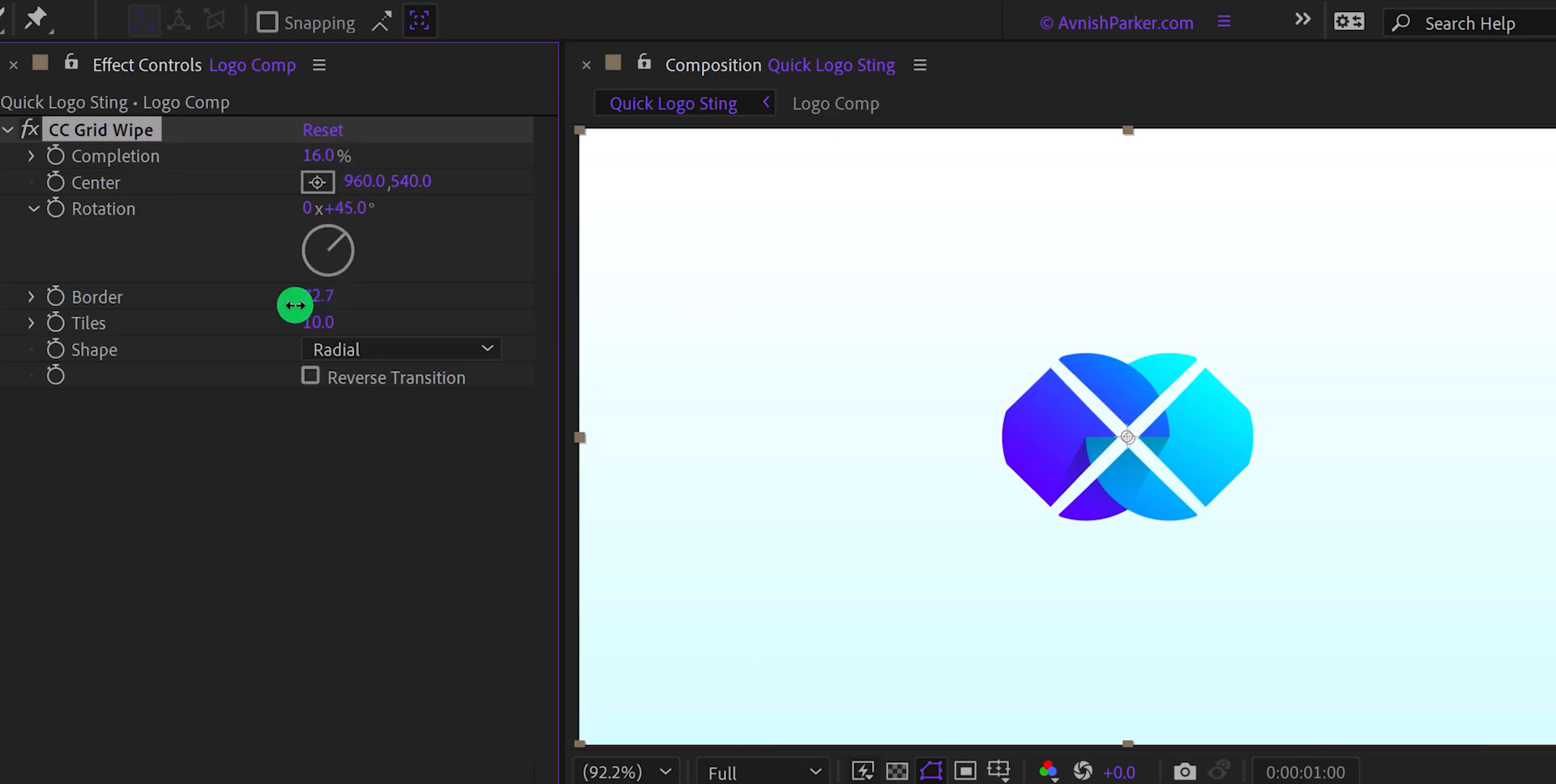
pyautogui.moveTo(295, 306); pyautogui.dragTo(162, 336)
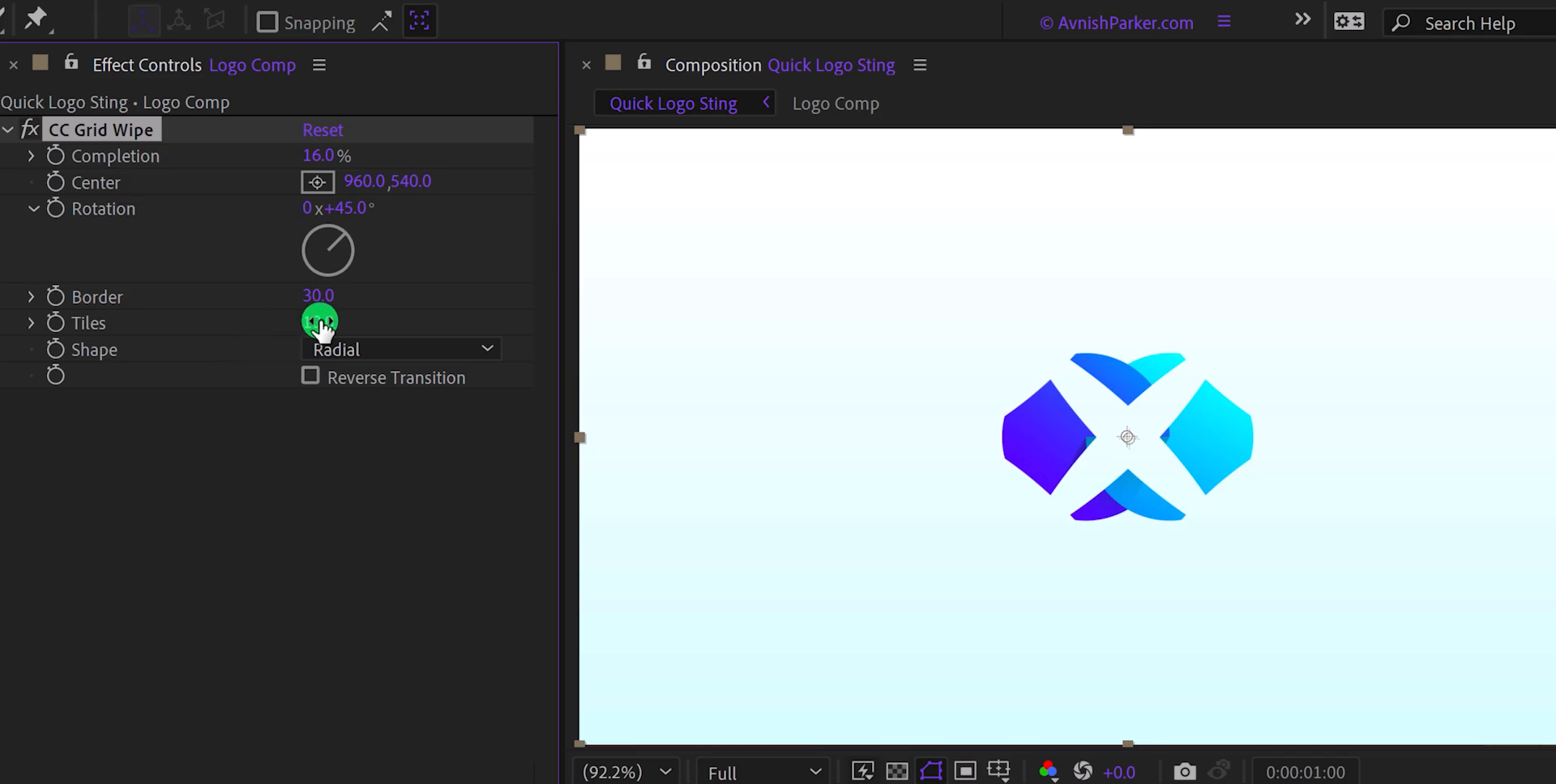
pyautogui.moveTo(320, 324); pyautogui.dragTo(363, 319)
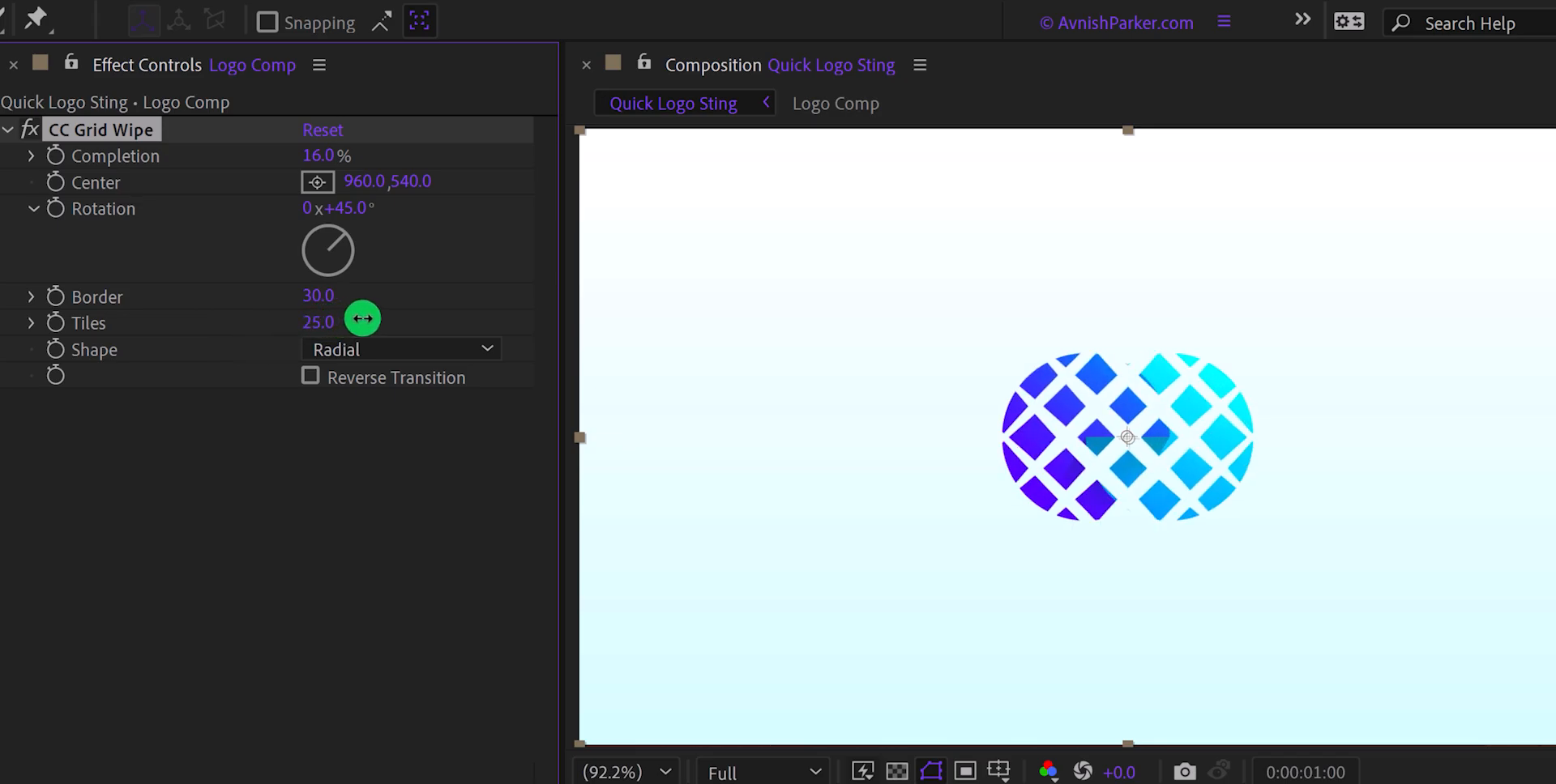
pyautogui.moveTo(357, 214); pyautogui.dragTo(396, 232)
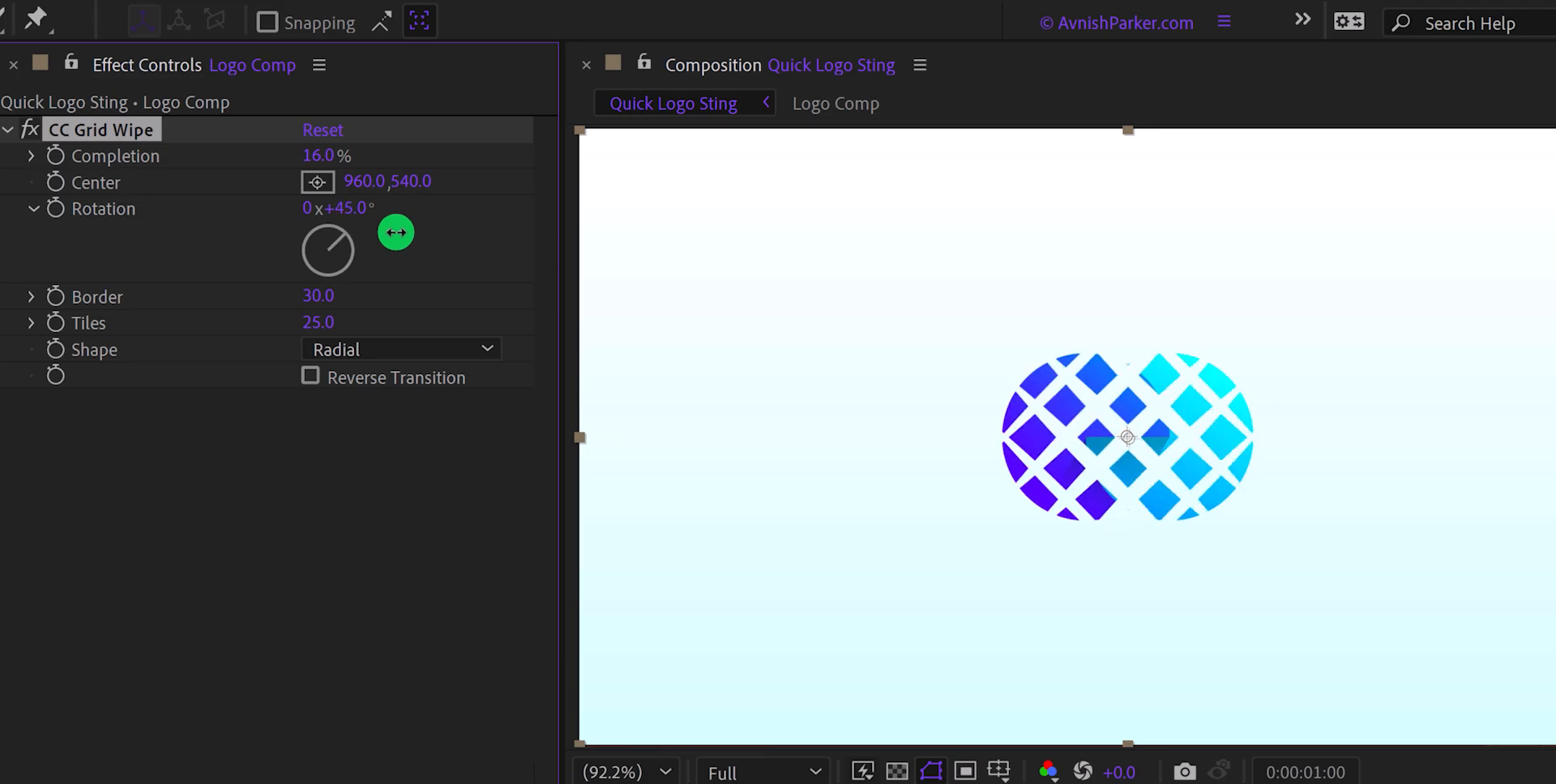
# Try off-center wipe positions with Completion at 23%, then place the Grid Wipe center on the logo's middle at 959.6, 537.8.
pyautogui.click(328, 186)
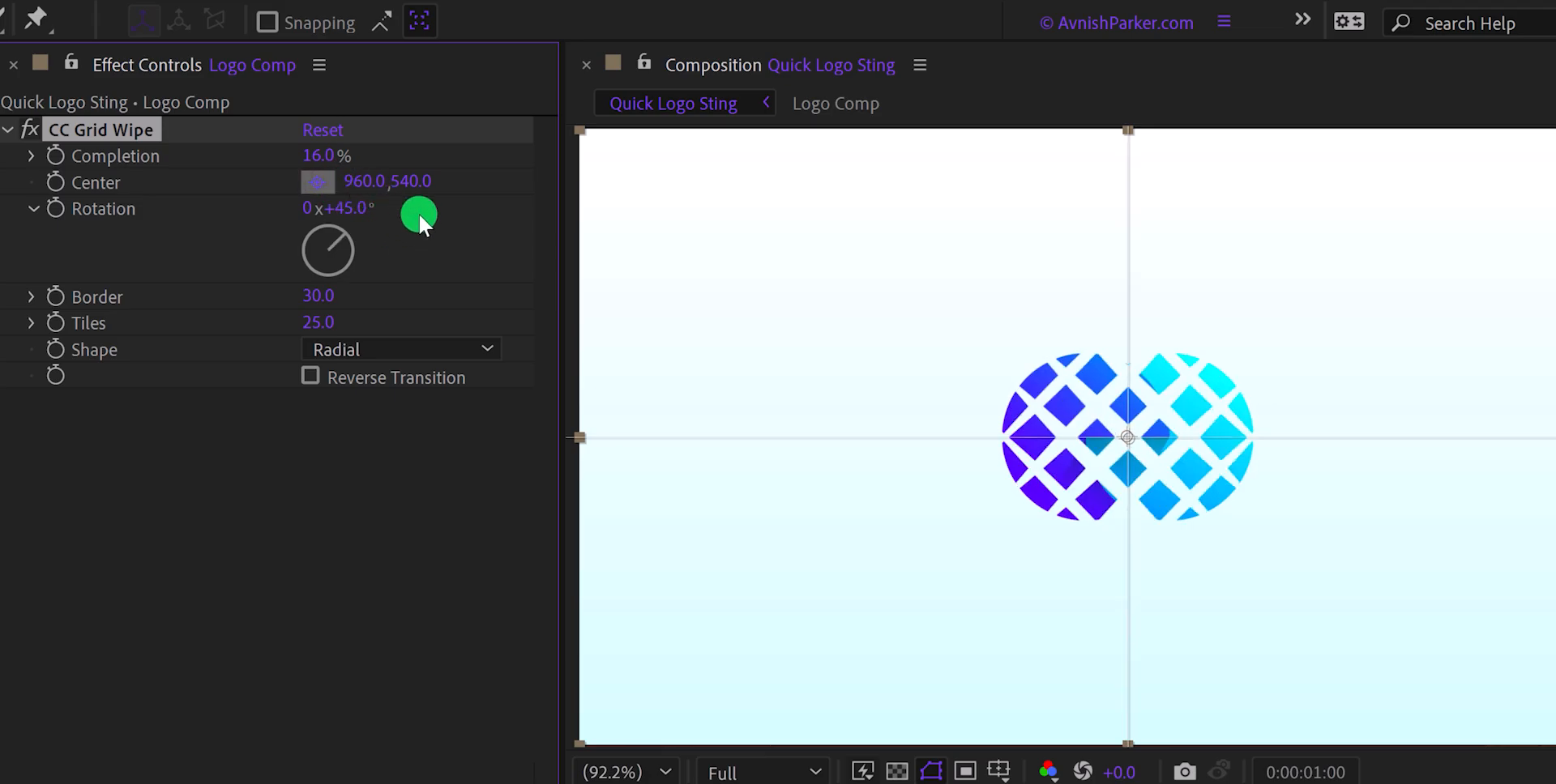
pyautogui.click(1125, 515)
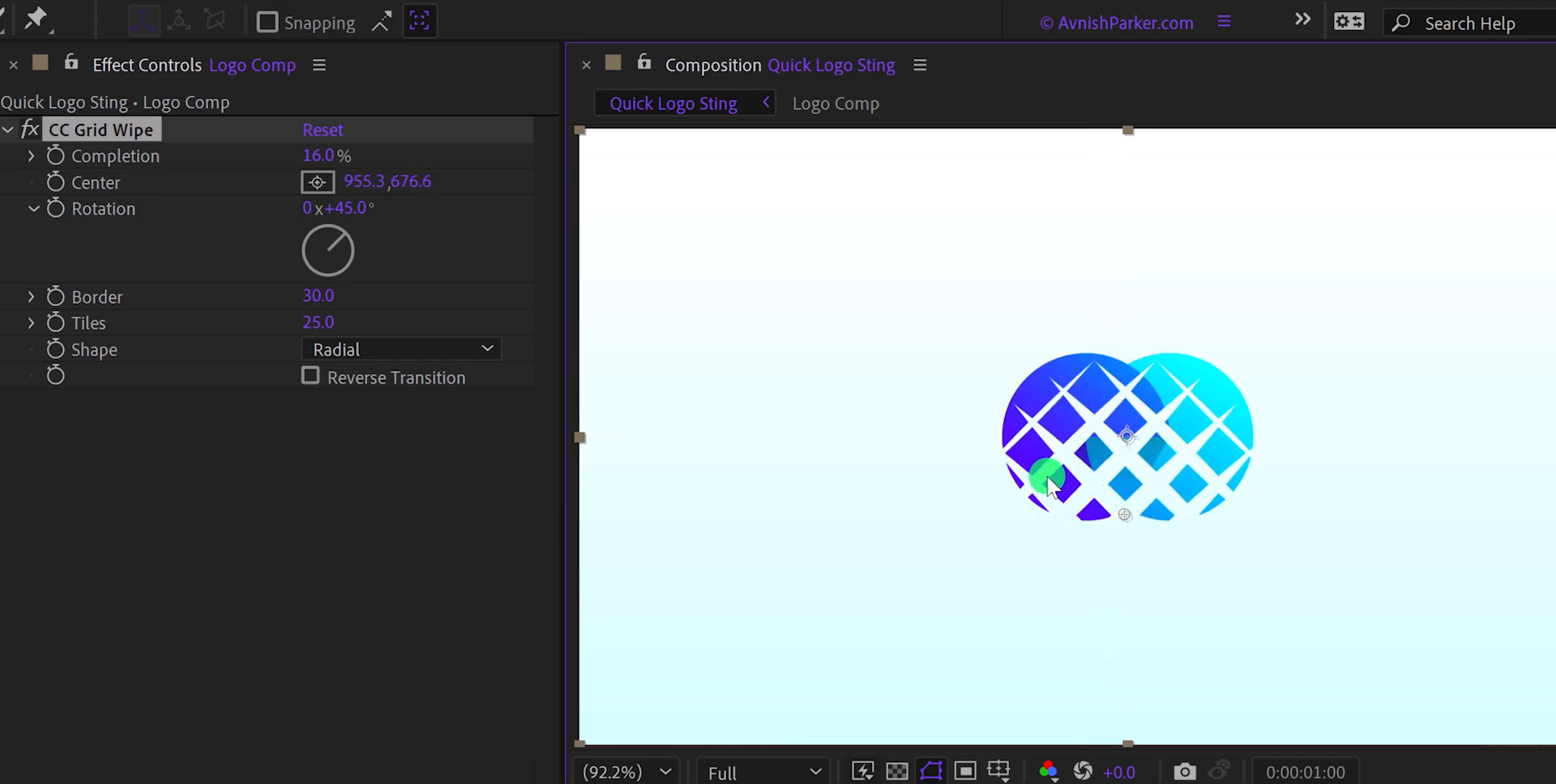
pyautogui.moveTo(316, 156); pyautogui.dragTo(313, 192)
pyautogui.click(316, 182)
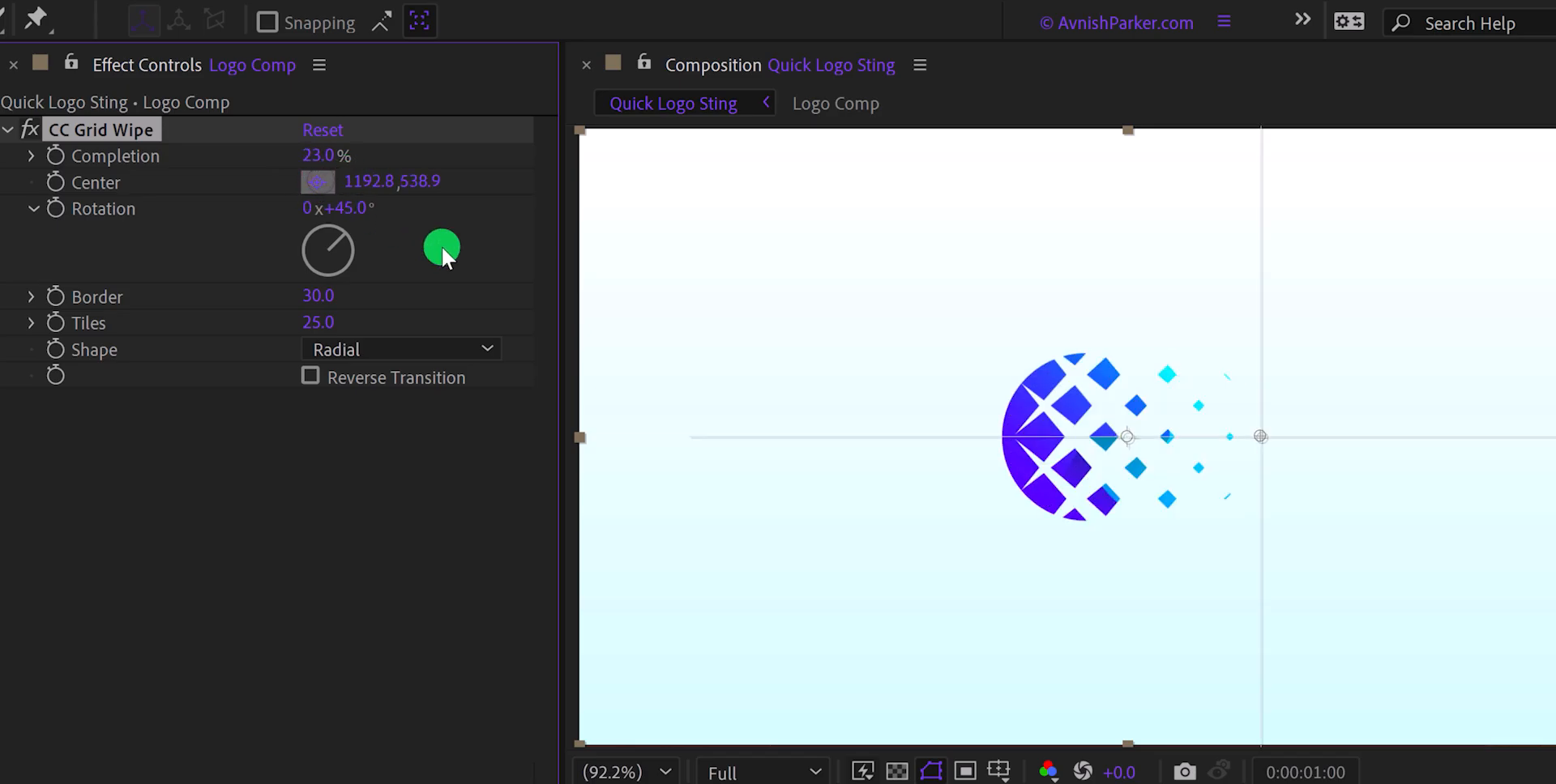
pyautogui.click(1127, 437)
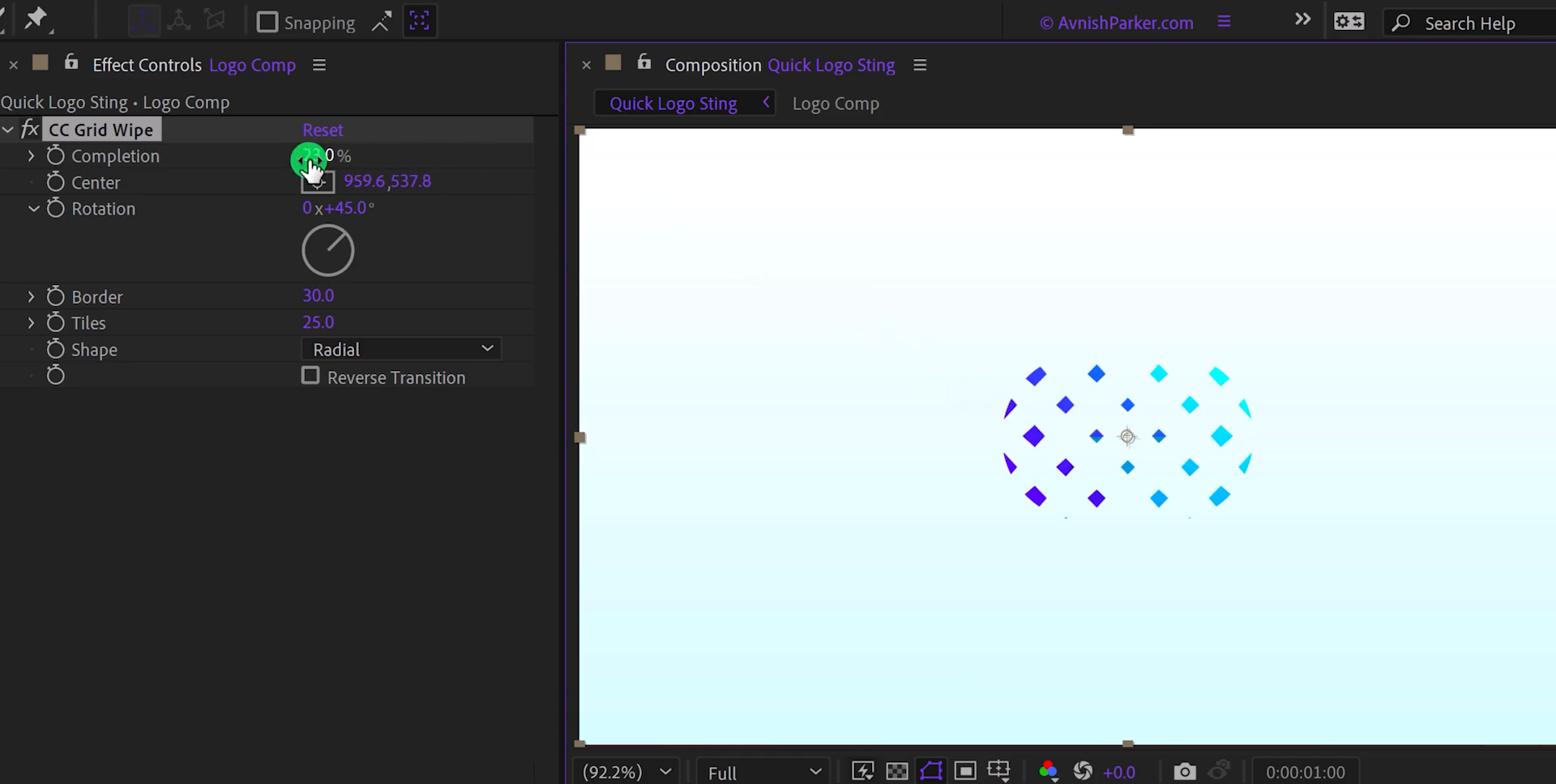
# Set Completion to 34% and add keyframes for Completion and Rotation at 0 seconds.
pyautogui.moveTo(310, 165); pyautogui.dragTo(333, 160)
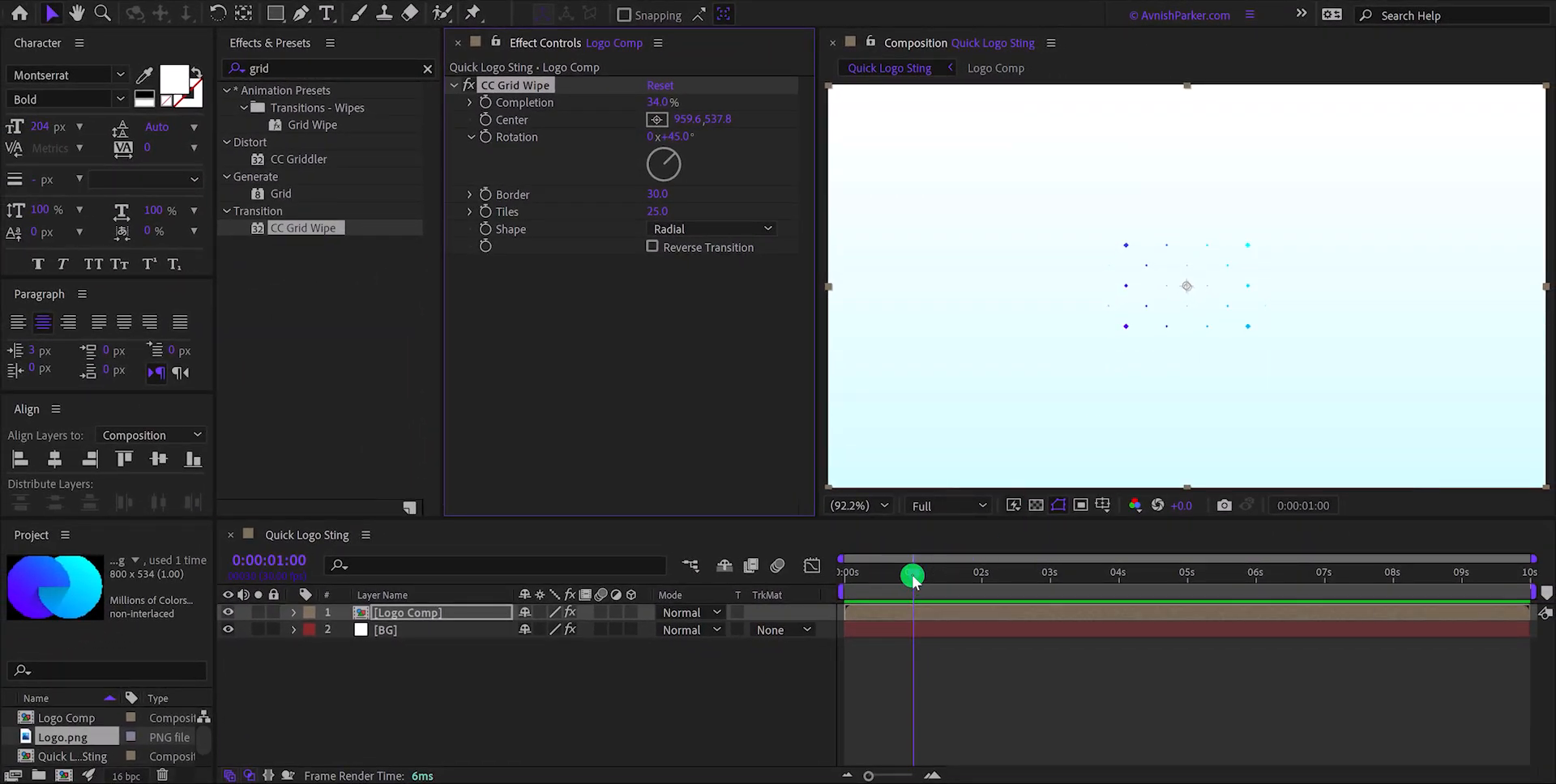
pyautogui.moveTo(913, 577); pyautogui.dragTo(854, 584)
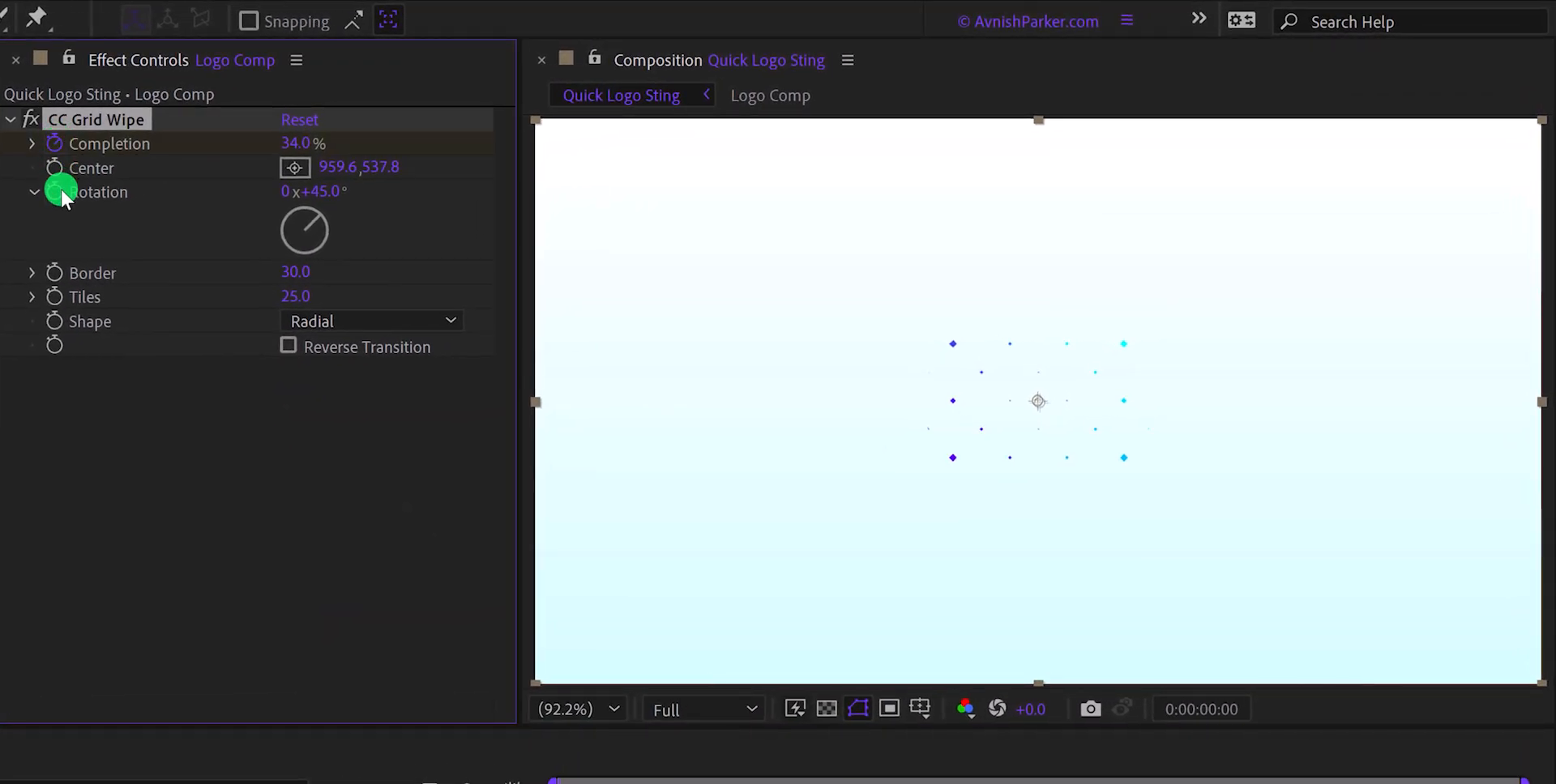
pyautogui.click(60, 192)
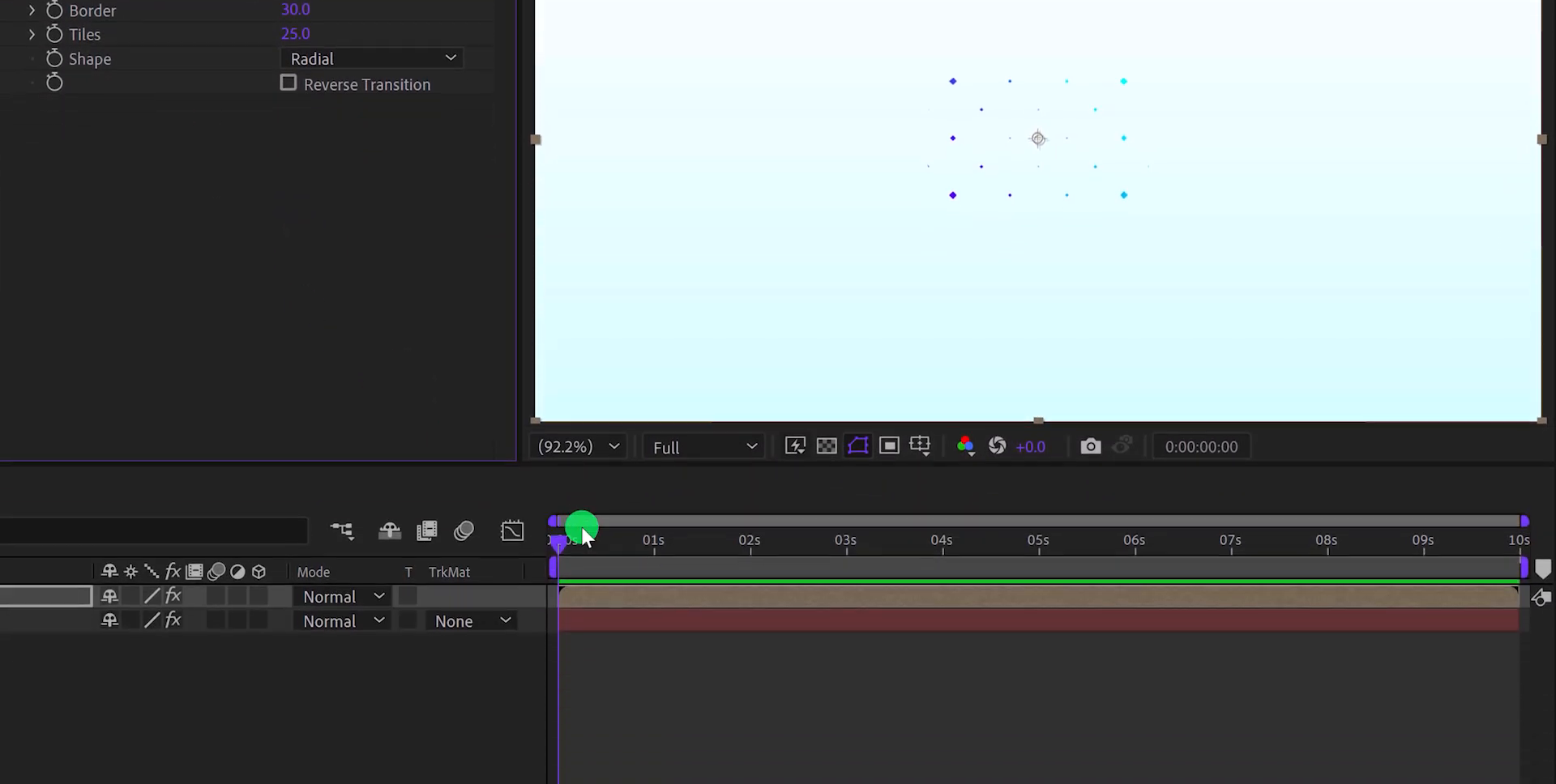
# At 1 second, keyframe CC Grid Wipe's Completion at 0% and Rotation at 1x+45°, and preview the logo reveal.
pyautogui.click(654, 550)
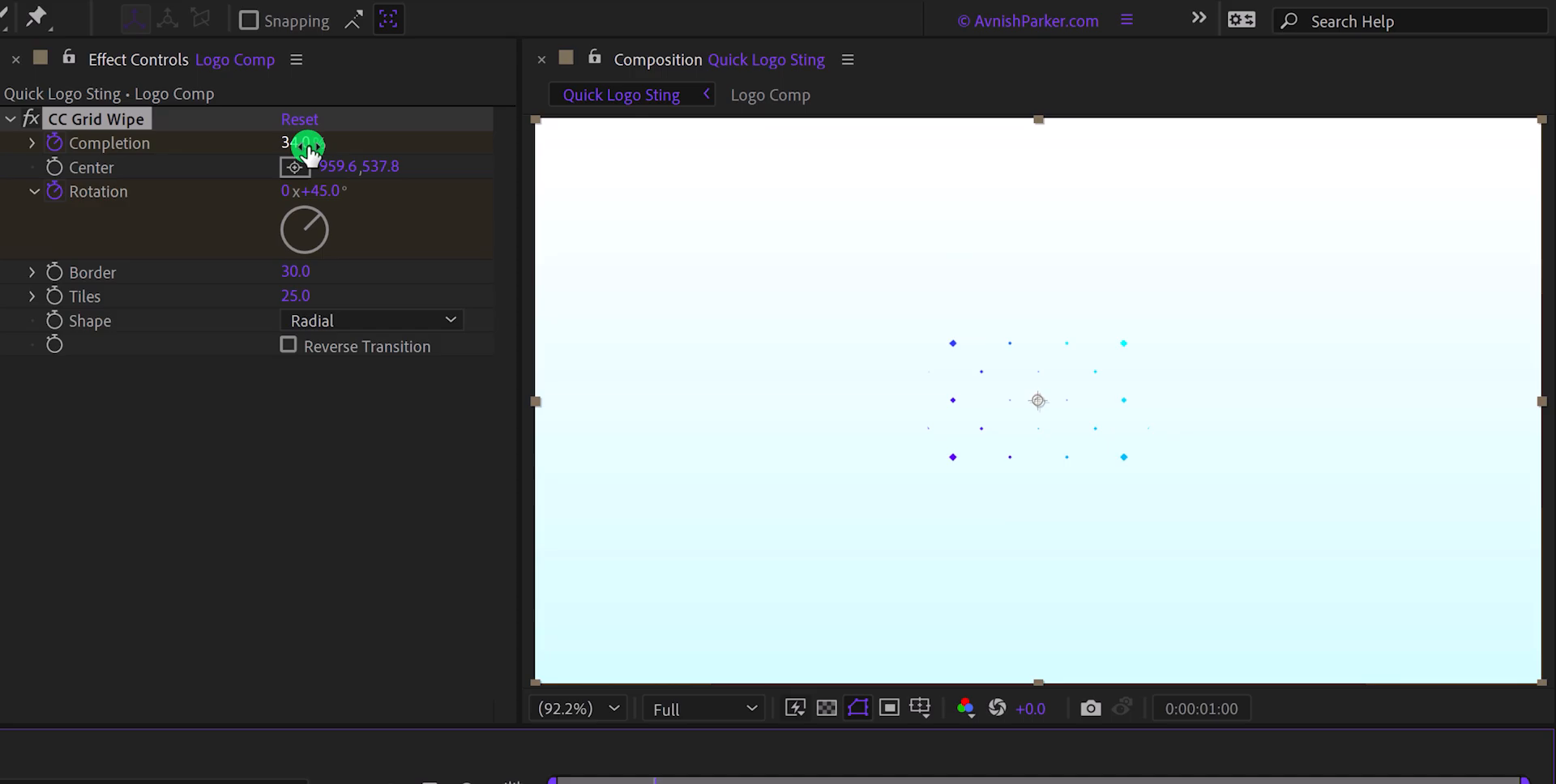
pyautogui.moveTo(307, 150); pyautogui.dragTo(265, 152)
pyautogui.click(285, 193)
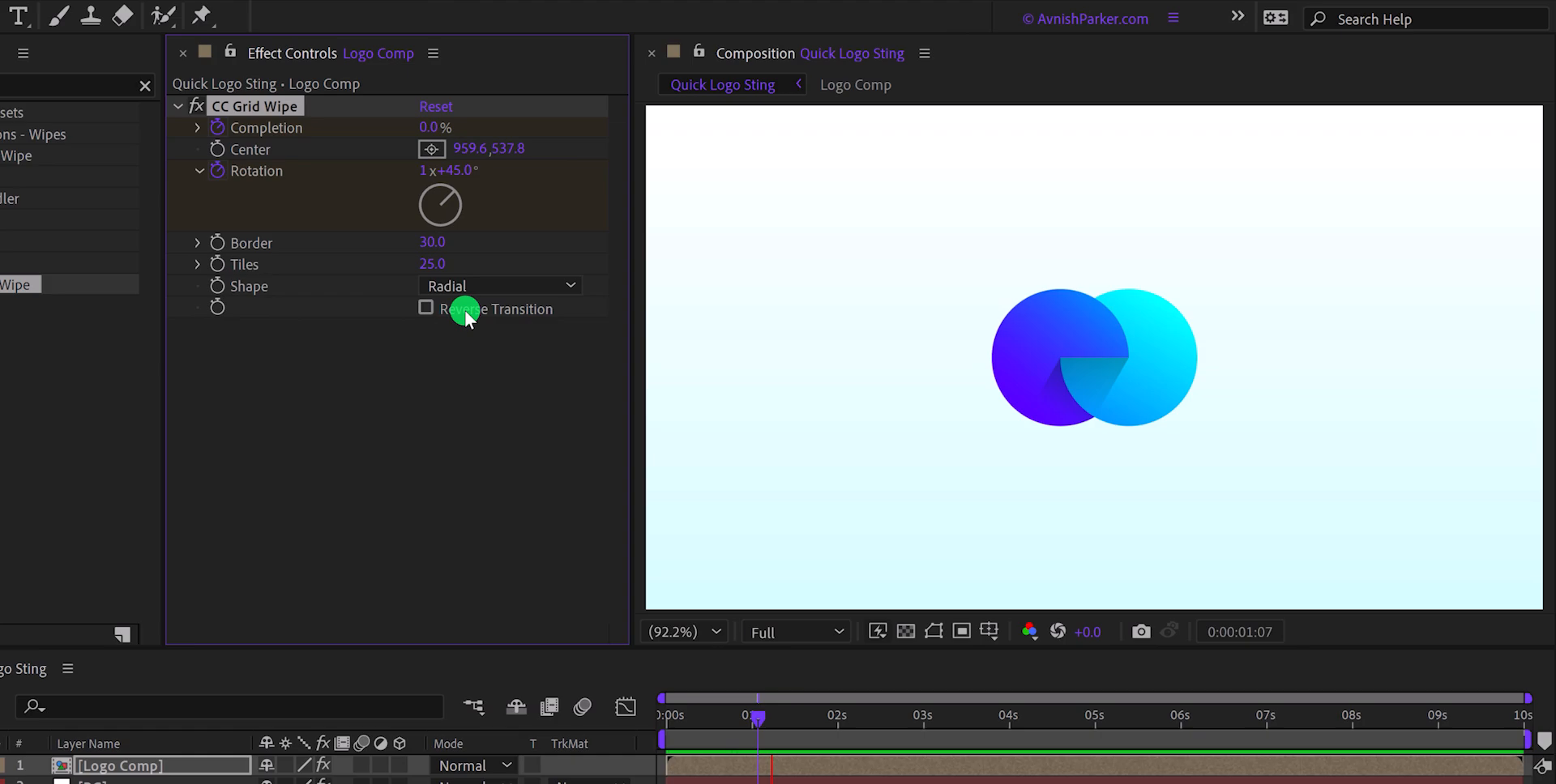
pyautogui.click(691, 766)
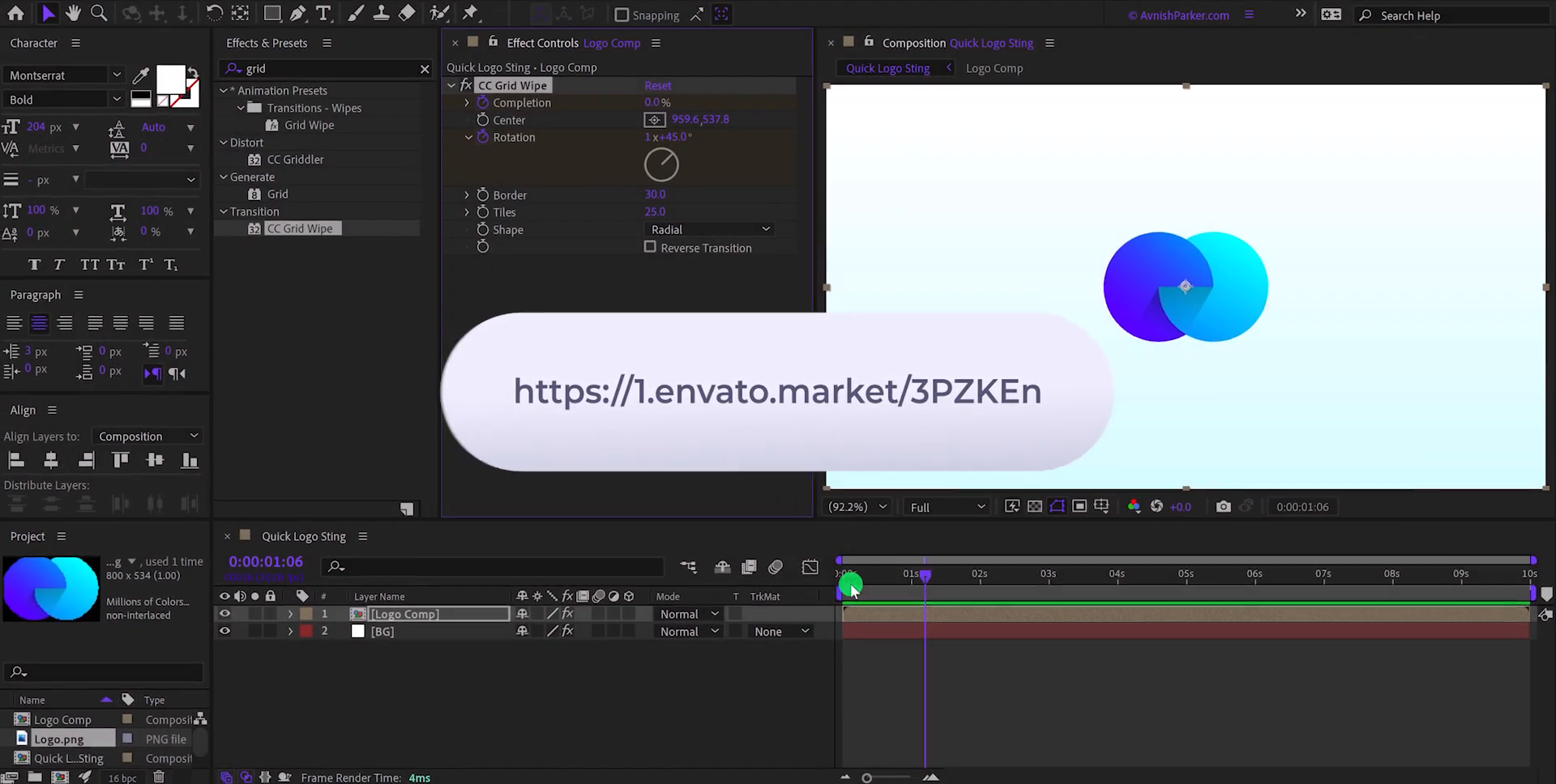
# Apply Easy Ease to Logo Comp's Completion and Rotation keyframes, sharpen their speed curves into a steep mid-transition peak, and preview the reveal.
pyautogui.click(858, 617)
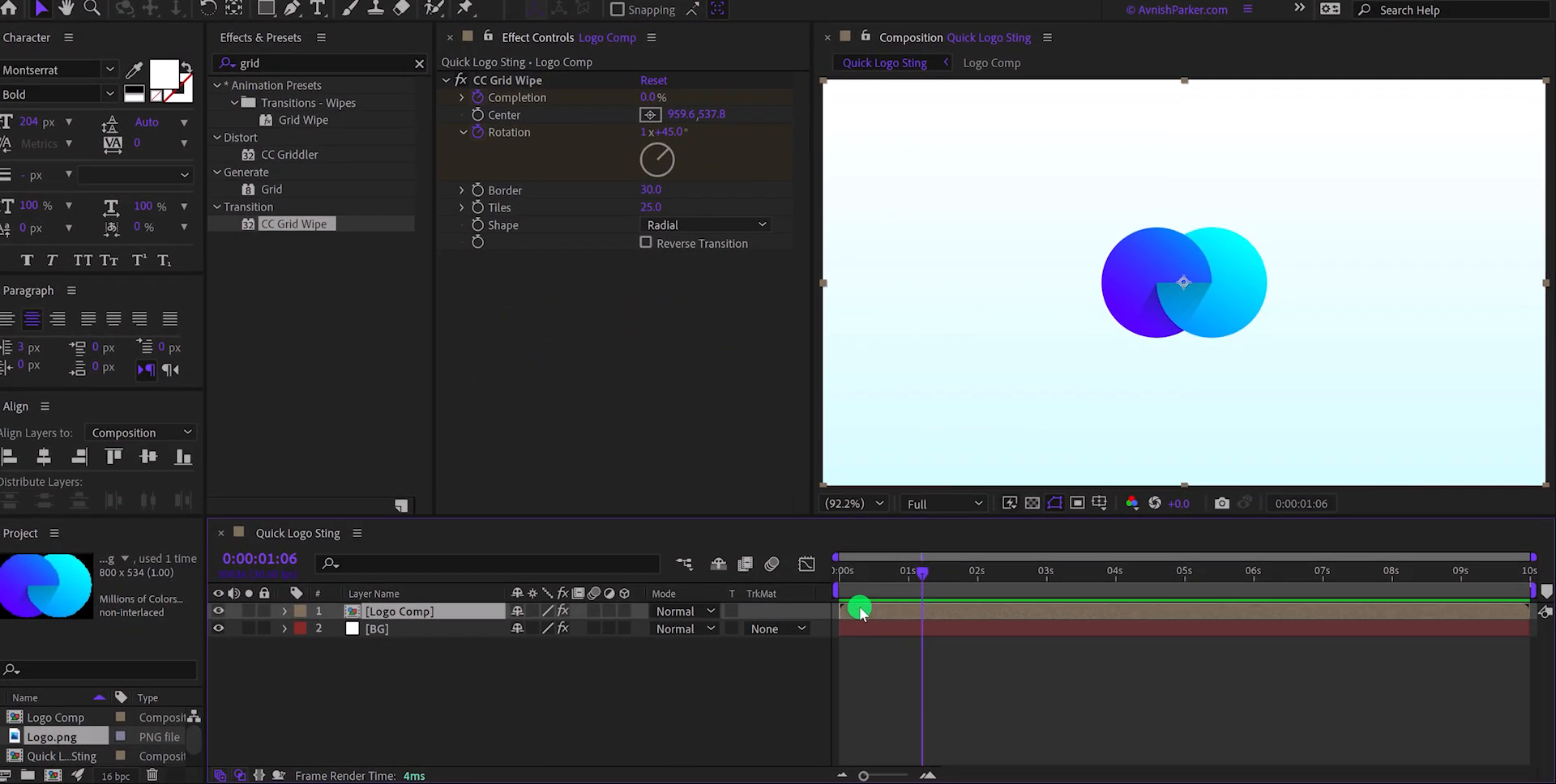
pyautogui.press('u')
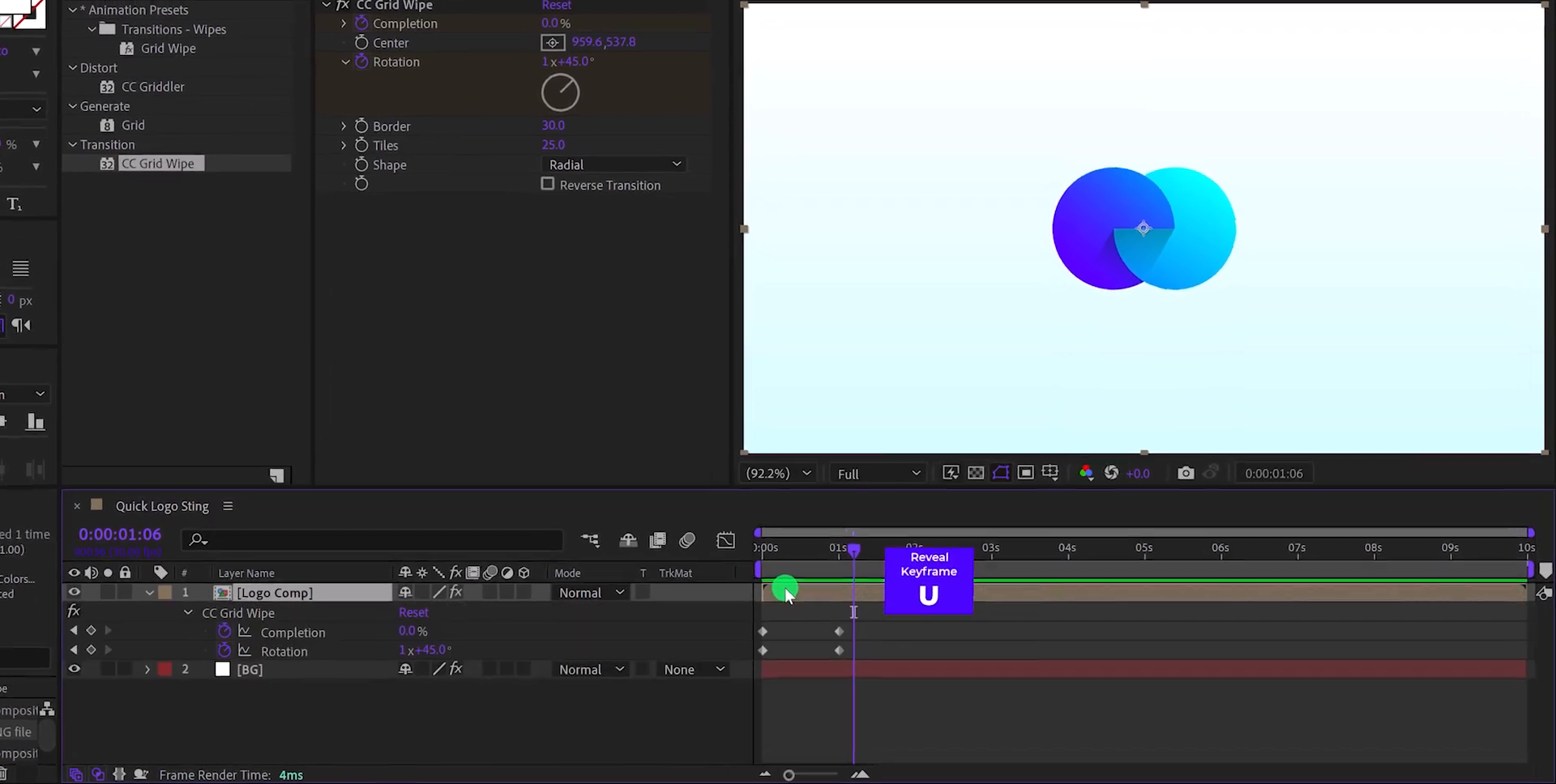
pyautogui.moveTo(859, 626); pyautogui.dragTo(751, 665)
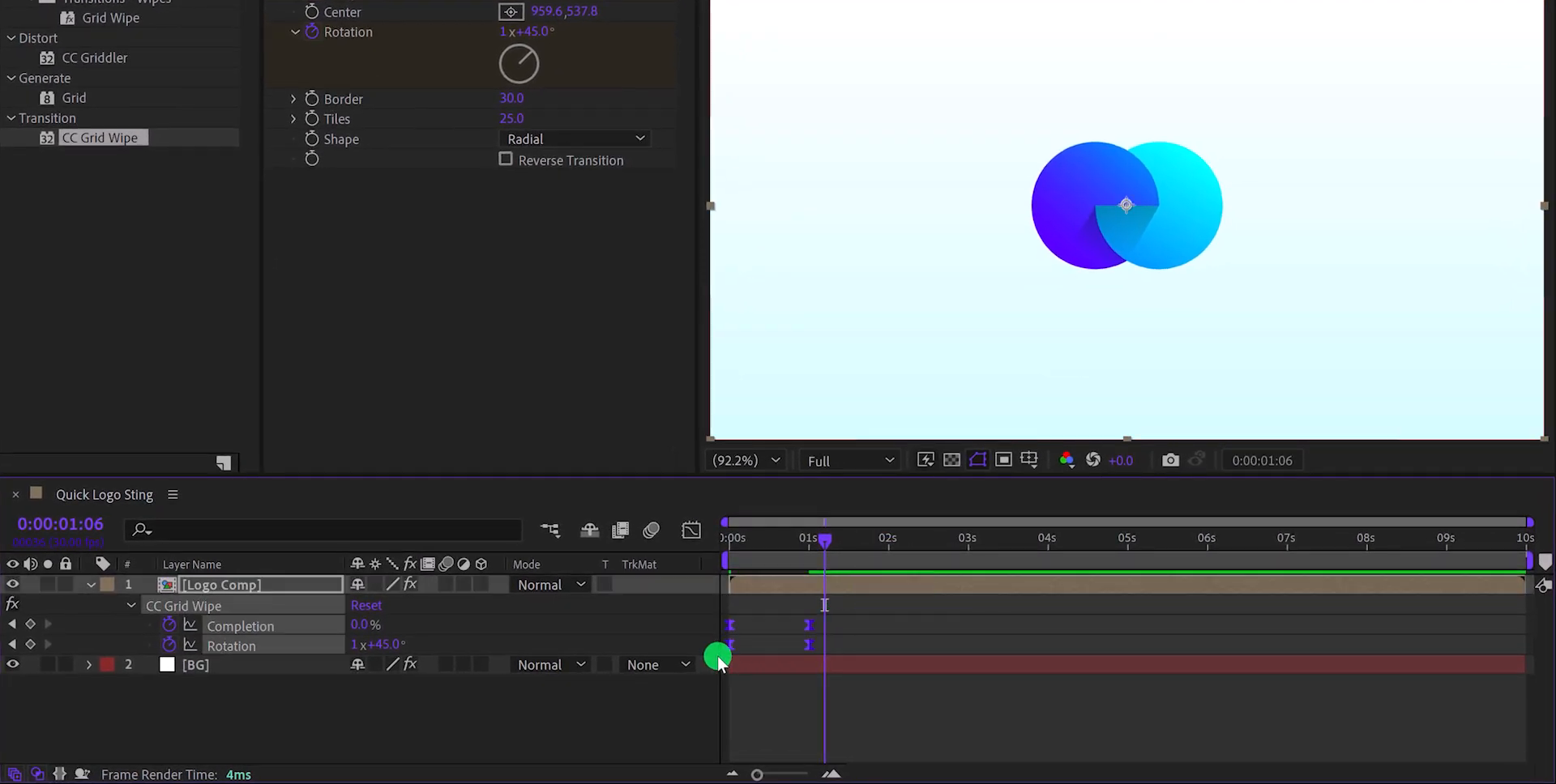
pyautogui.click(689, 532)
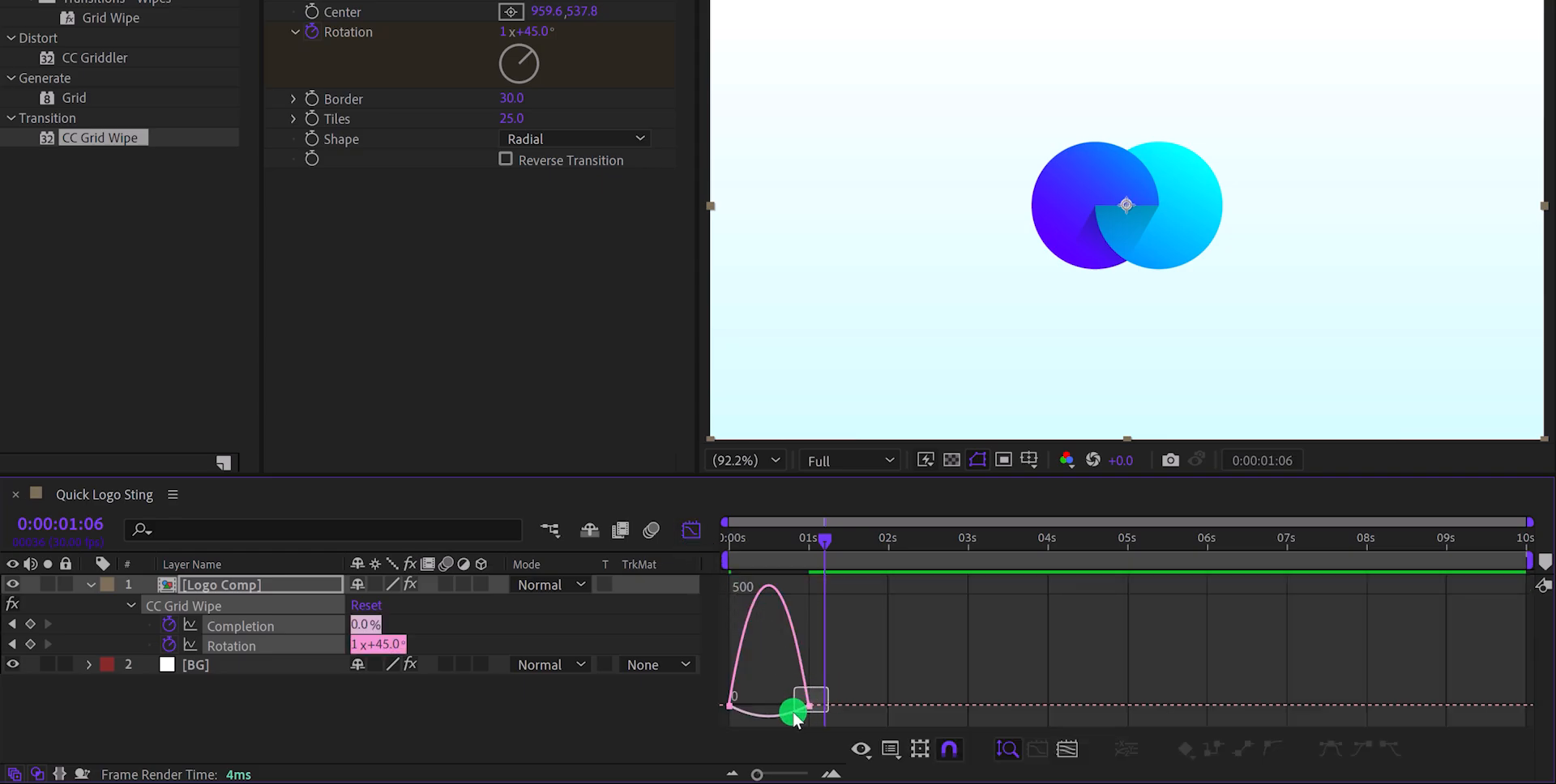
pyautogui.moveTo(794, 713)
pyautogui.mouseDown()
pyautogui.moveTo(742, 706)
pyautogui.moveTo(771, 706)
pyautogui.mouseUp()
pyautogui.click(731, 706)
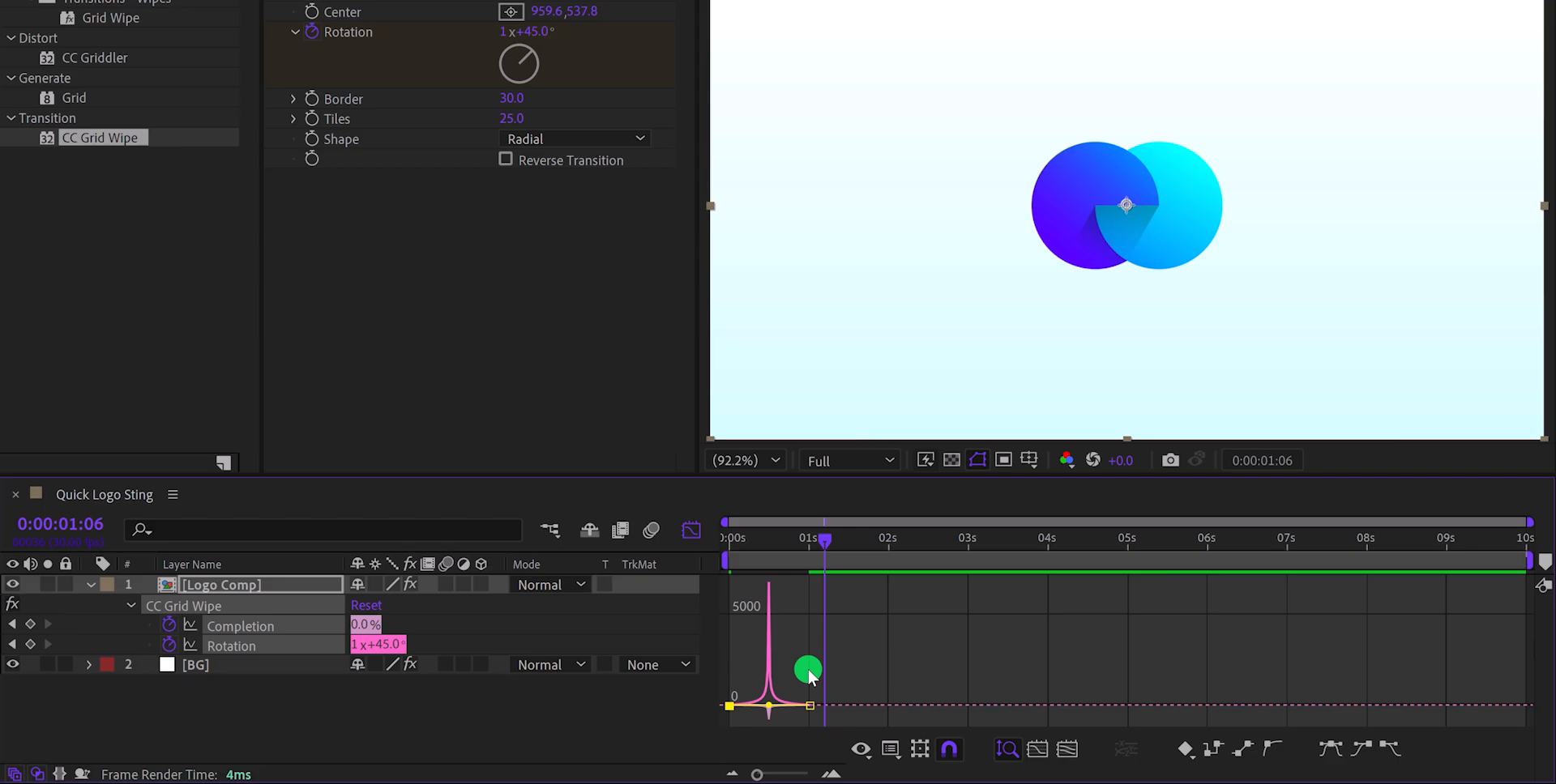
pyautogui.press('space')
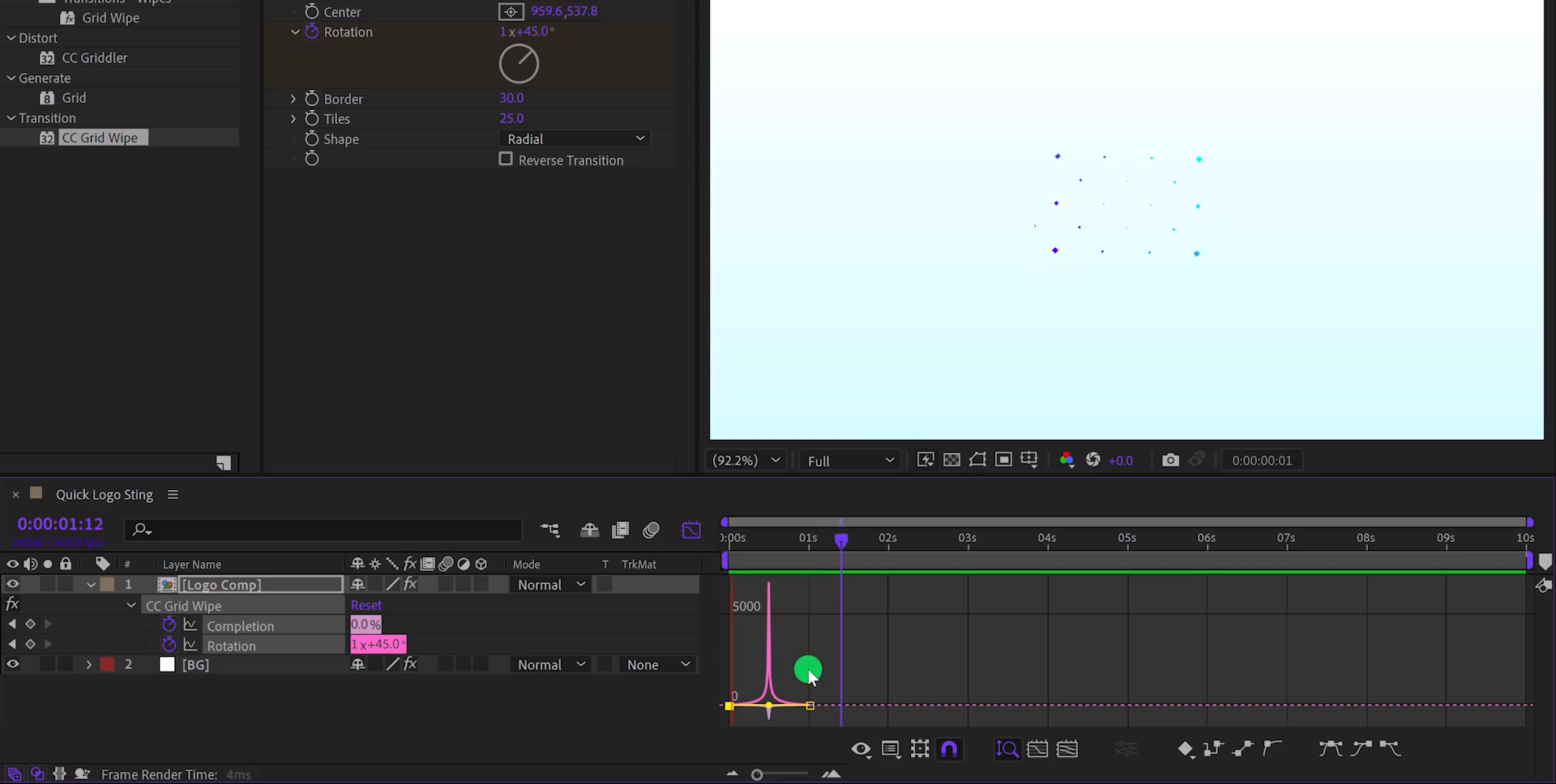
# Move the ending Completion and Rotation keyframes to 0:00:02:03 and preview the slower logo reveal.
pyautogui.click(699, 533)
pyautogui.moveTo(833, 611); pyautogui.dragTo(893, 651)
pyautogui.press('space')
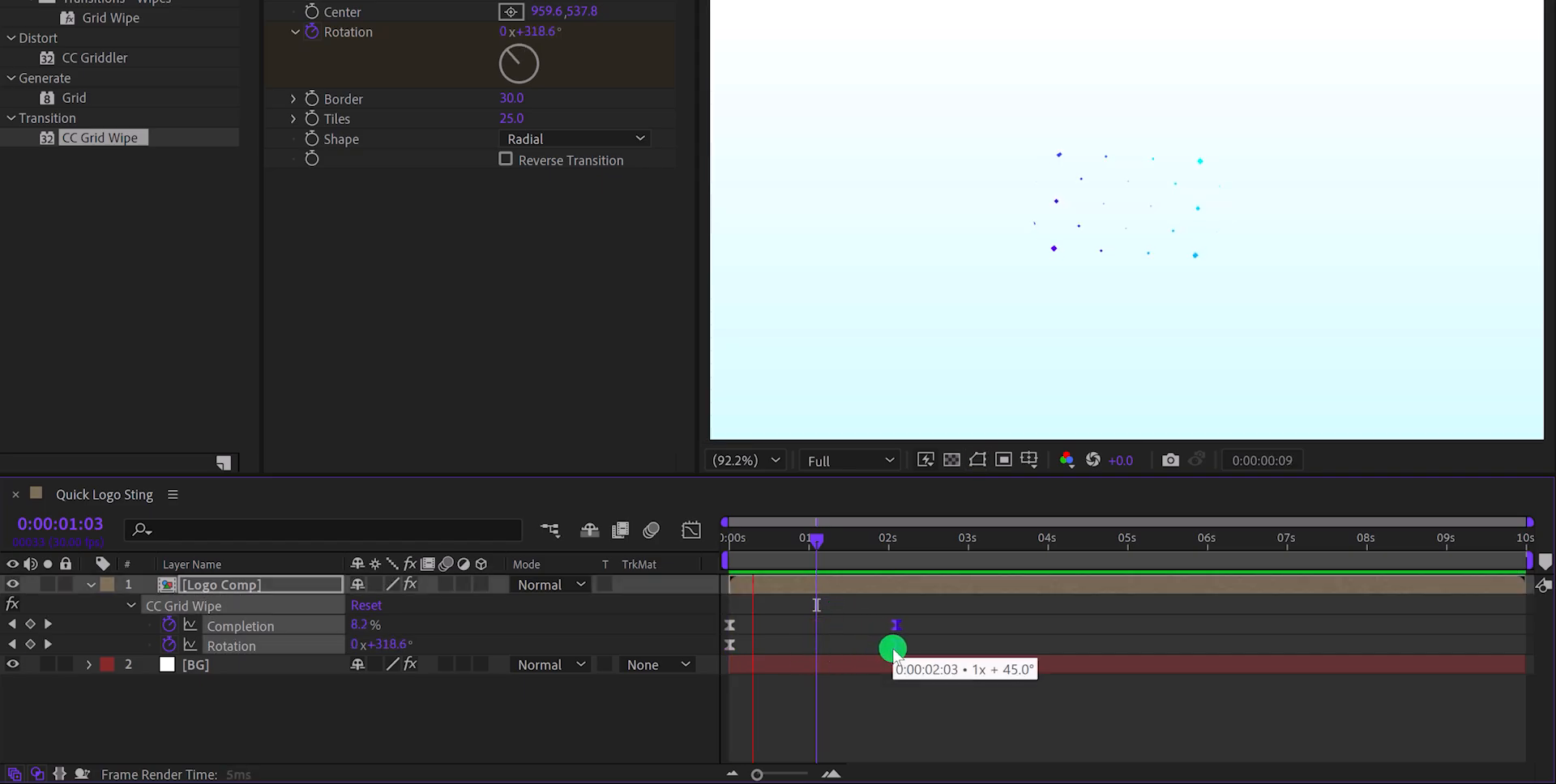
pyautogui.press('space')
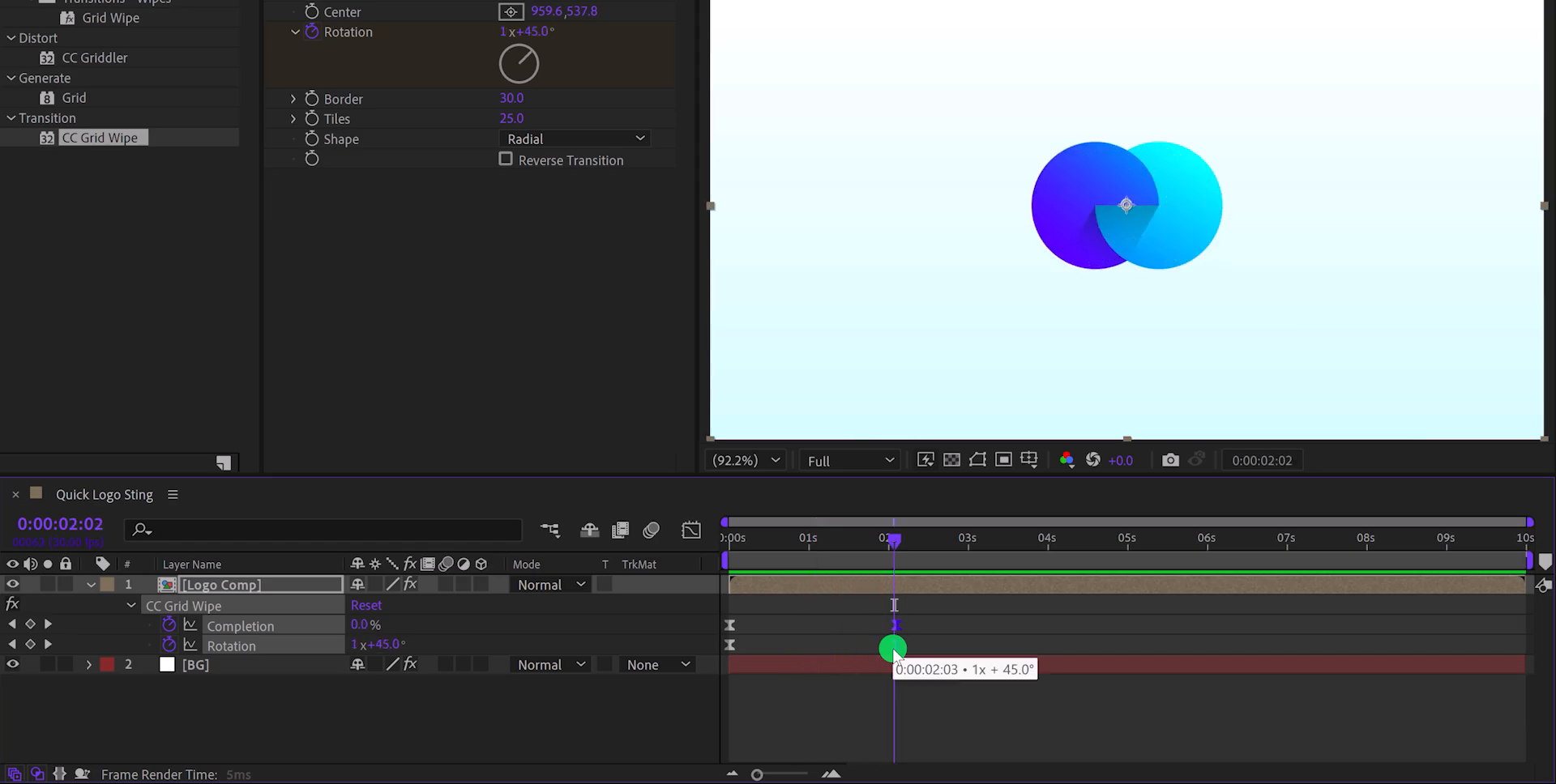
pyautogui.press('space')
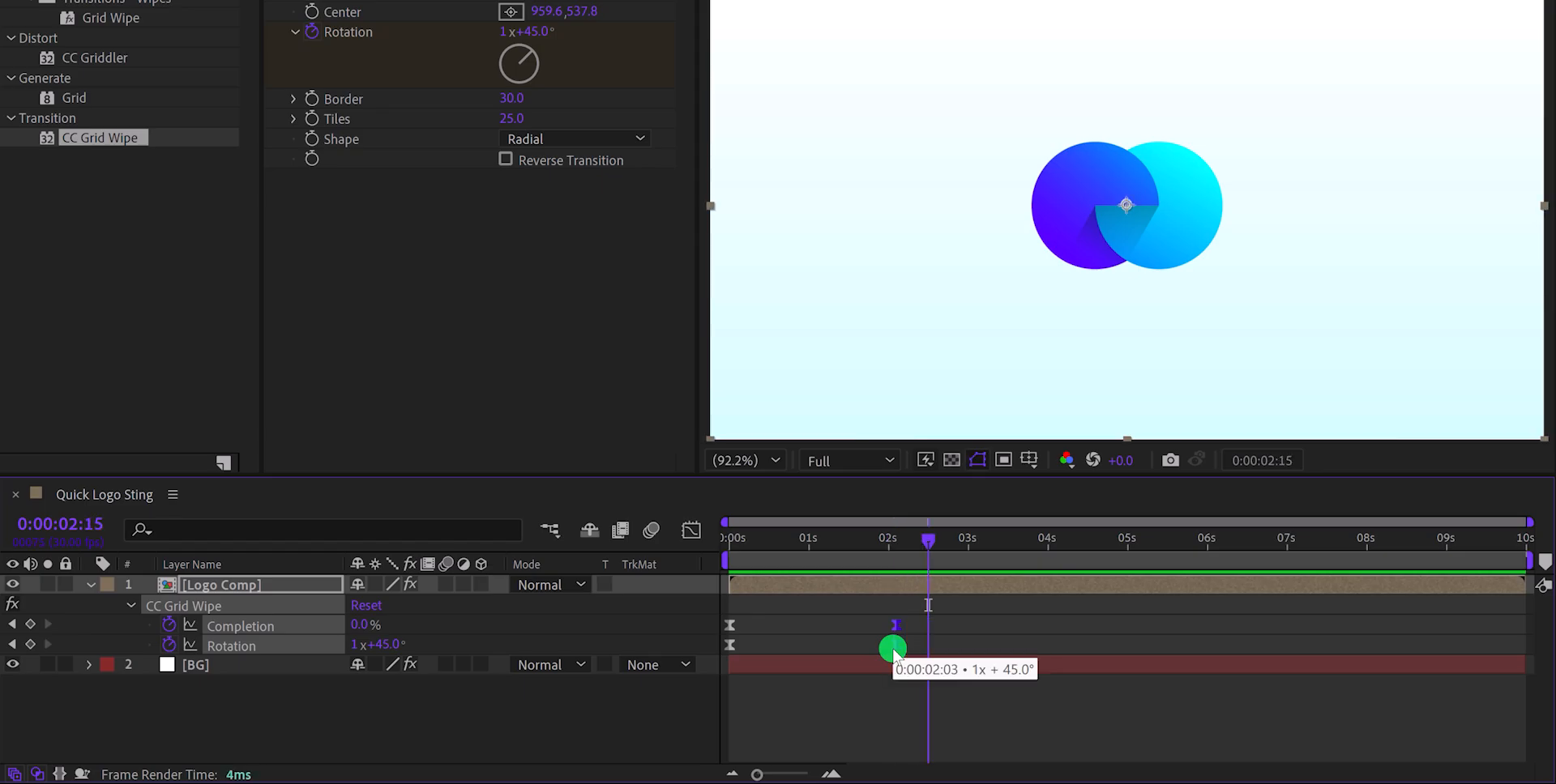
# At 0 seconds, create a white 1920 × 1080 px solid layer named Bubble.
pyautogui.click(740, 544)
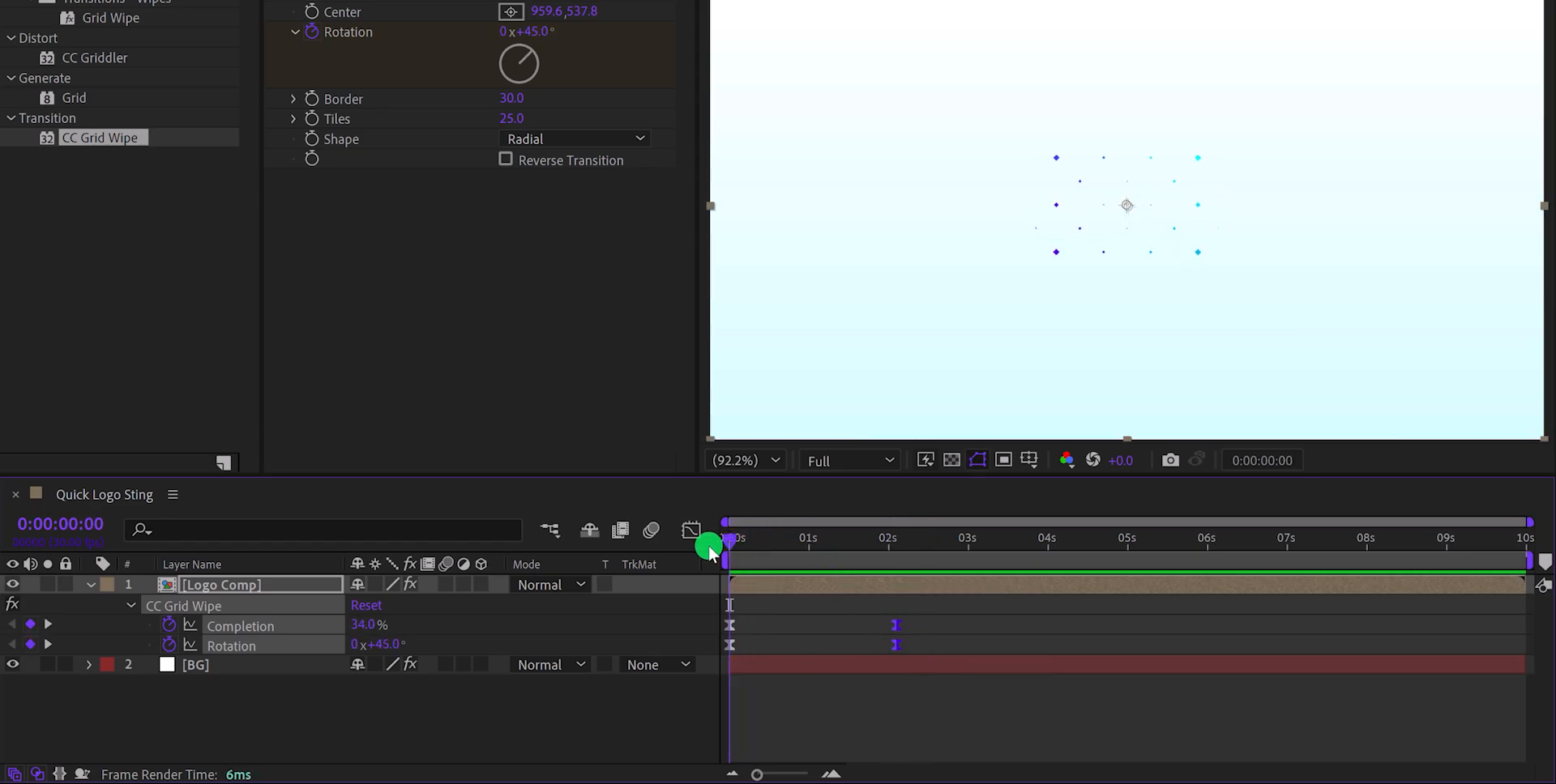
pyautogui.rightClick(376, 710)
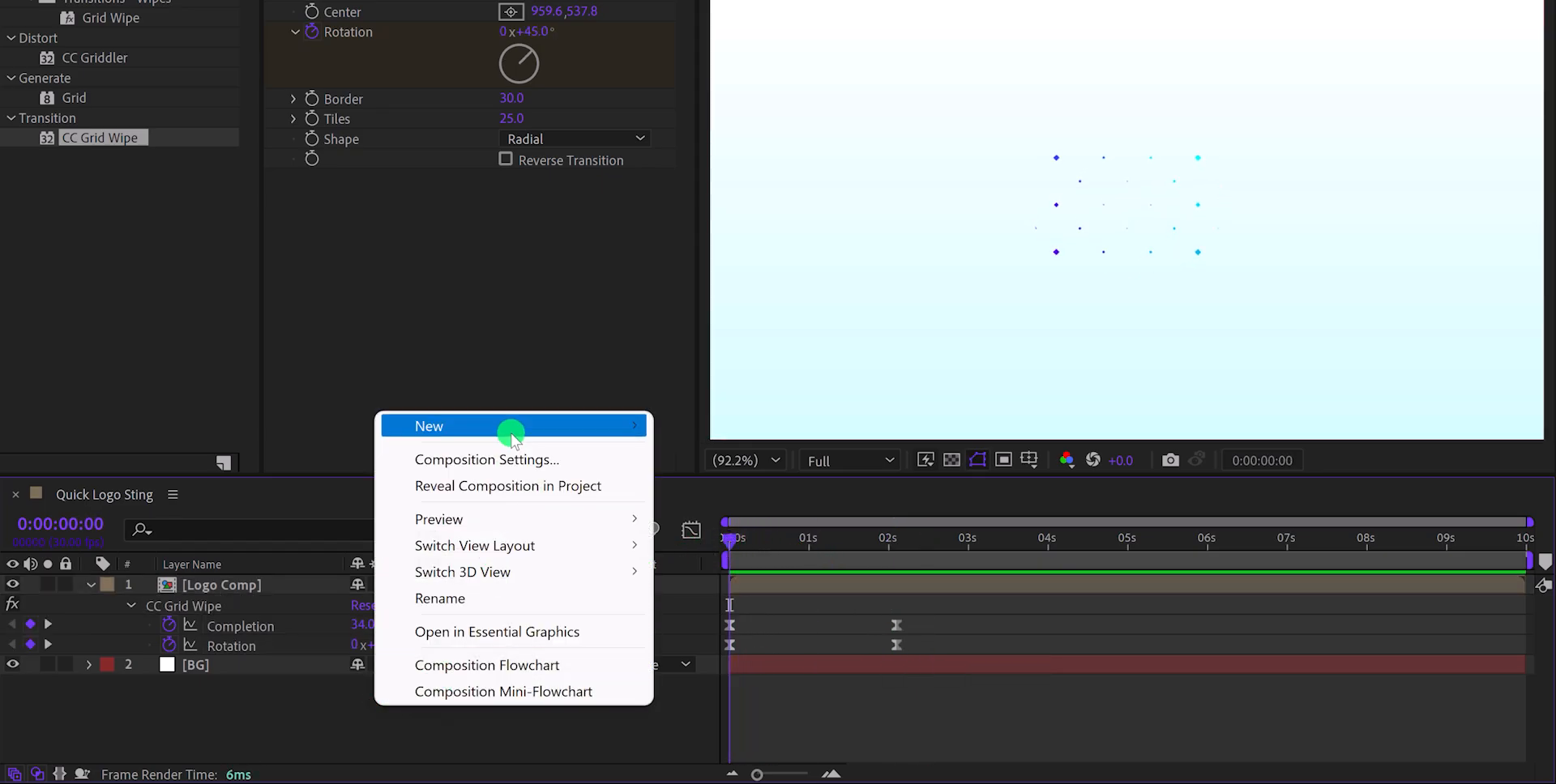
pyautogui.moveTo(571, 434)
pyautogui.click(754, 479)
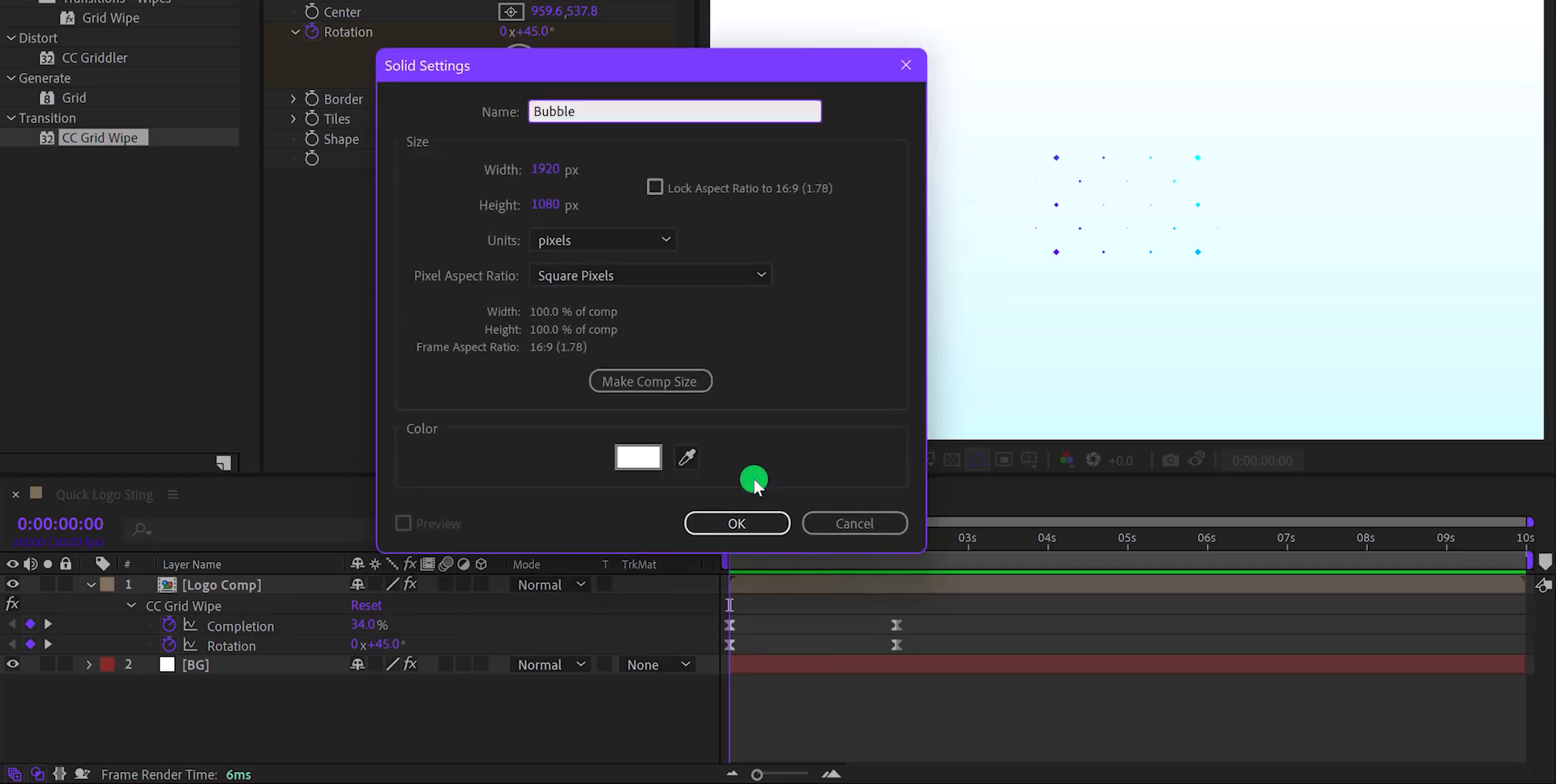
pyautogui.click(774, 521)
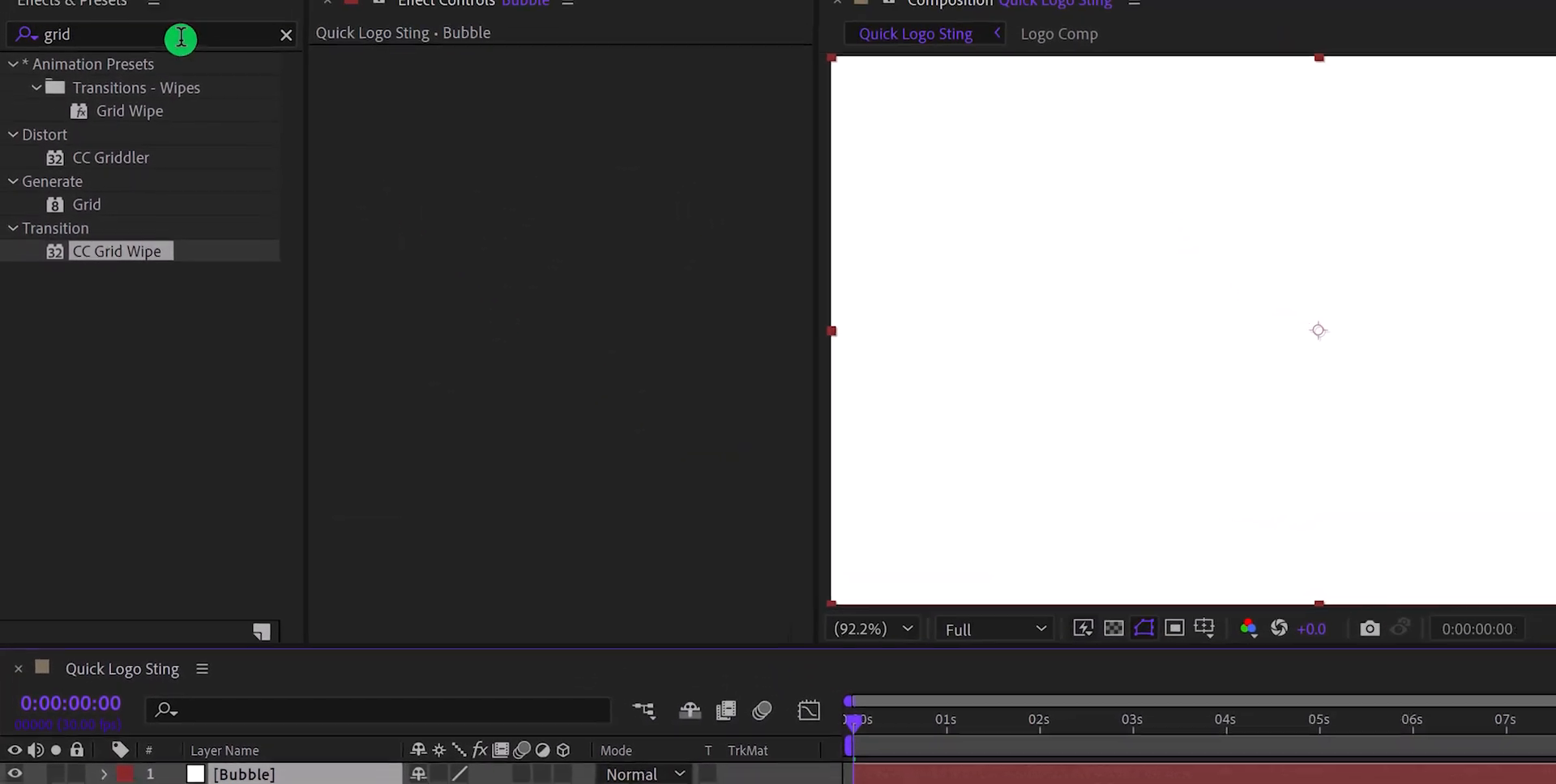
# Apply the CC Bubbles effect and the Fill effect to the Bubble layer.
pyautogui.doubleClick(181, 34)
pyautogui.write('bubbl')
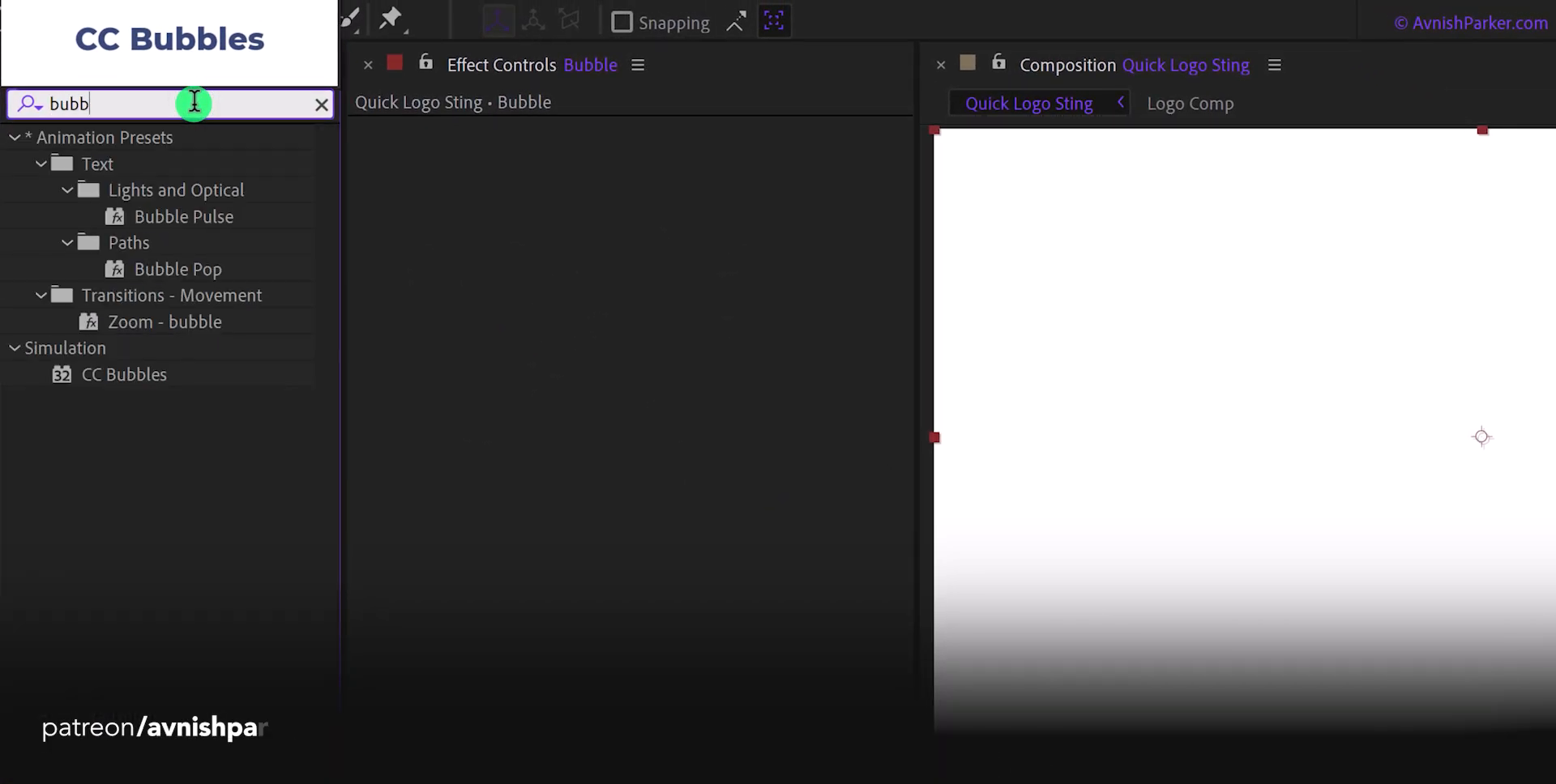
pyautogui.moveTo(125, 378); pyautogui.dragTo(568, 348)
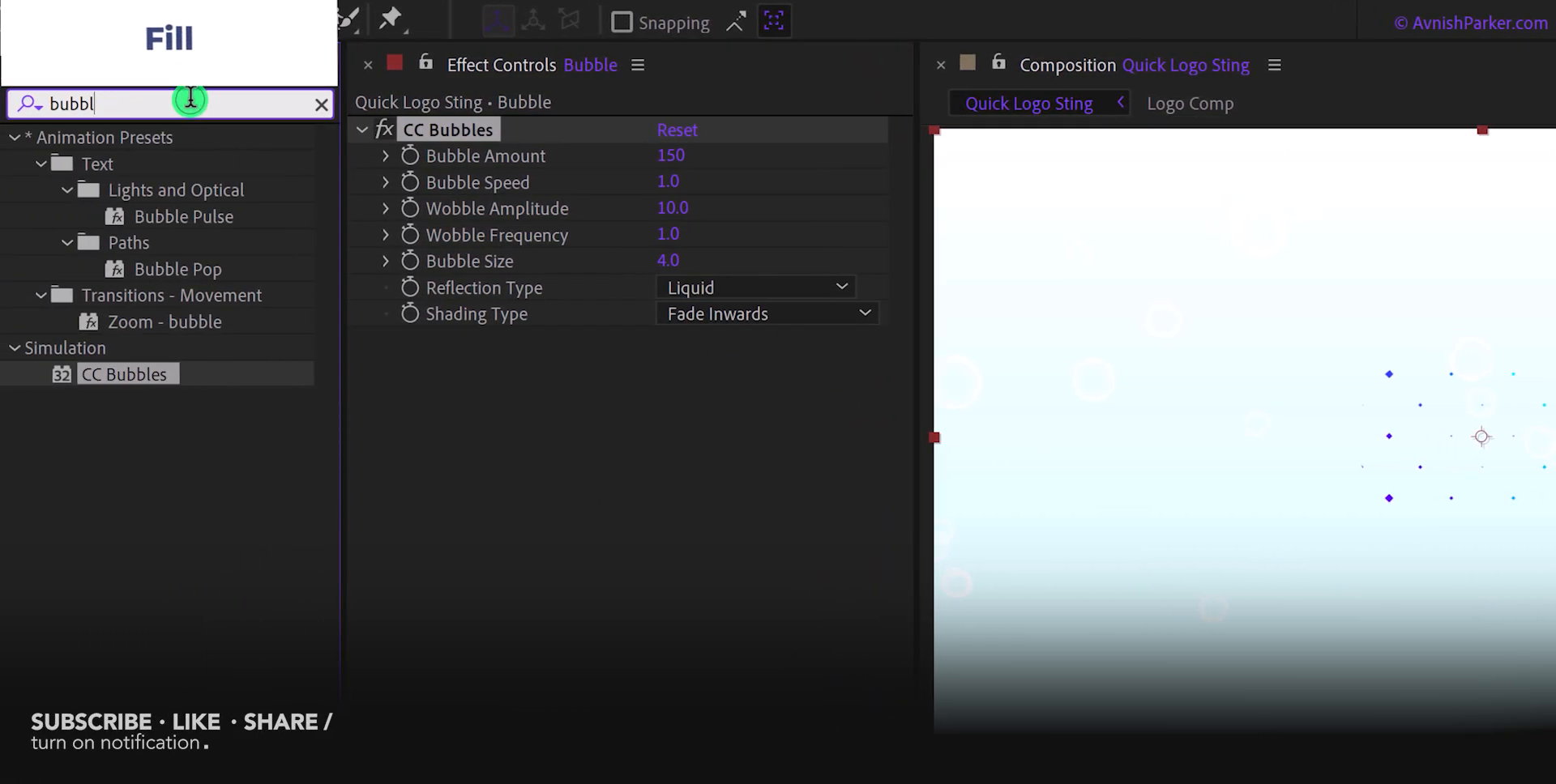
pyautogui.doubleClick(189, 99)
pyautogui.write('fill')
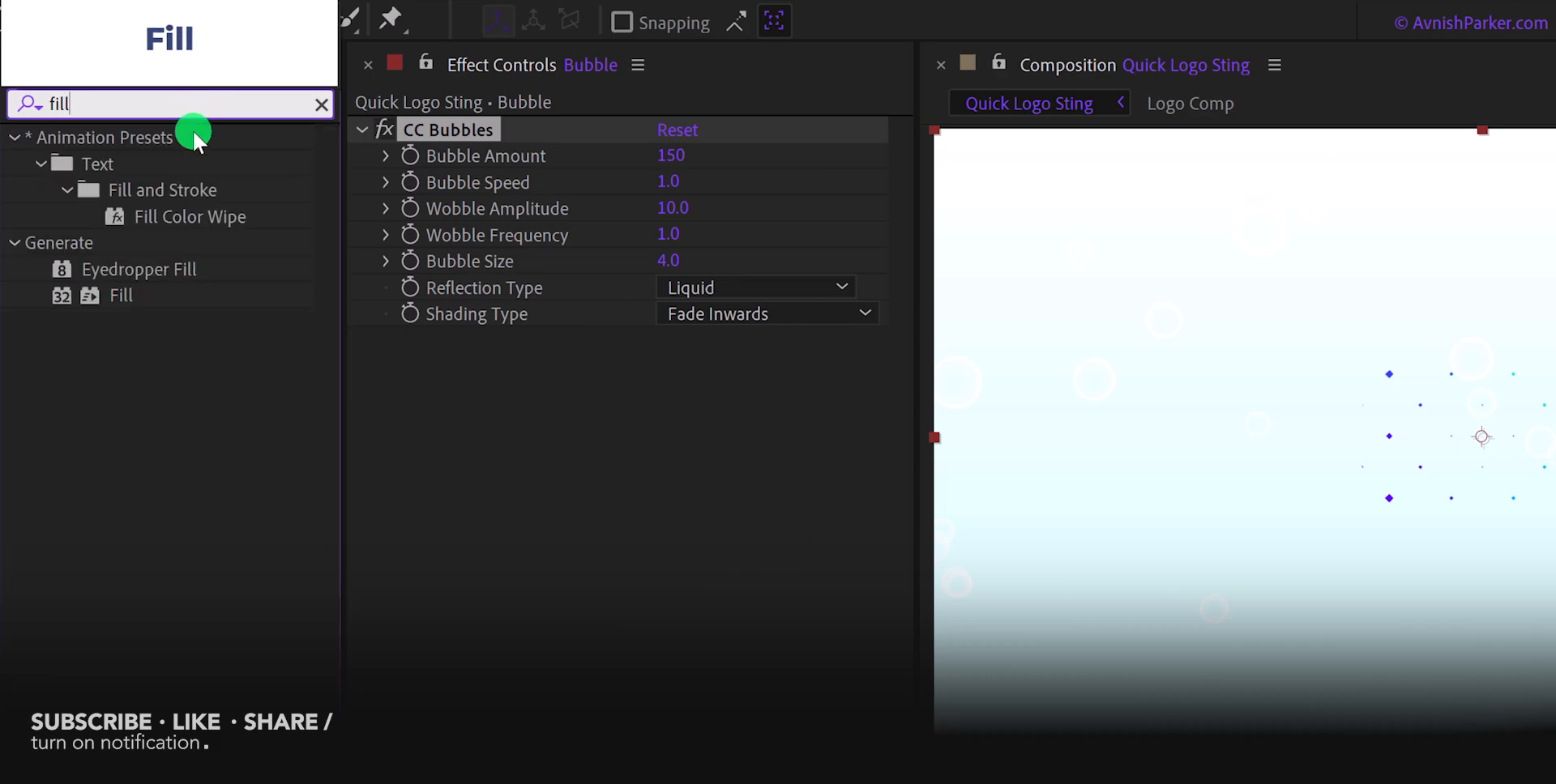
pyautogui.moveTo(111, 301); pyautogui.dragTo(444, 391)
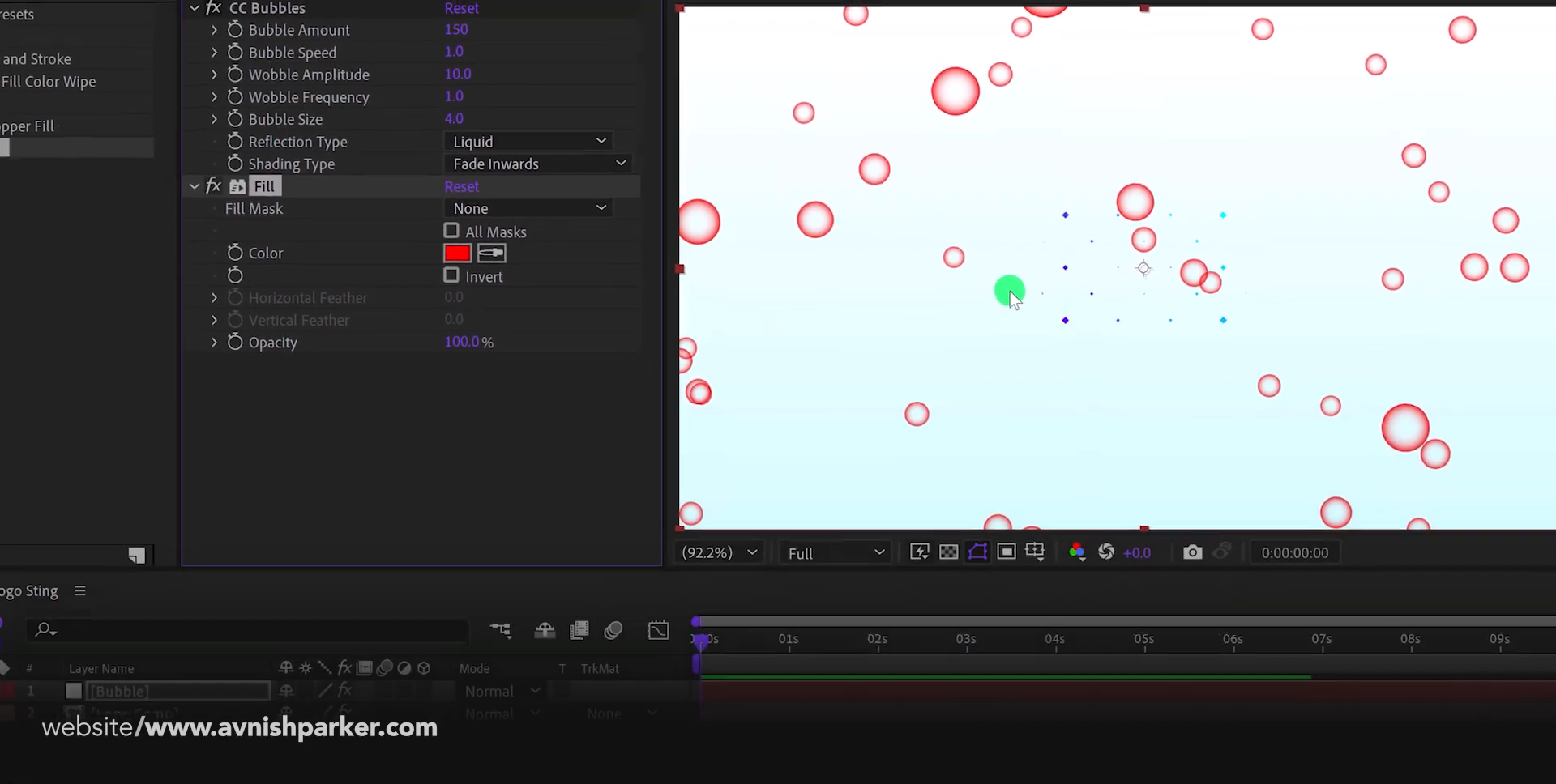
# Scale the Bubble layer down to 35% so the bubbles cover the logo area.
pyautogui.press('s')
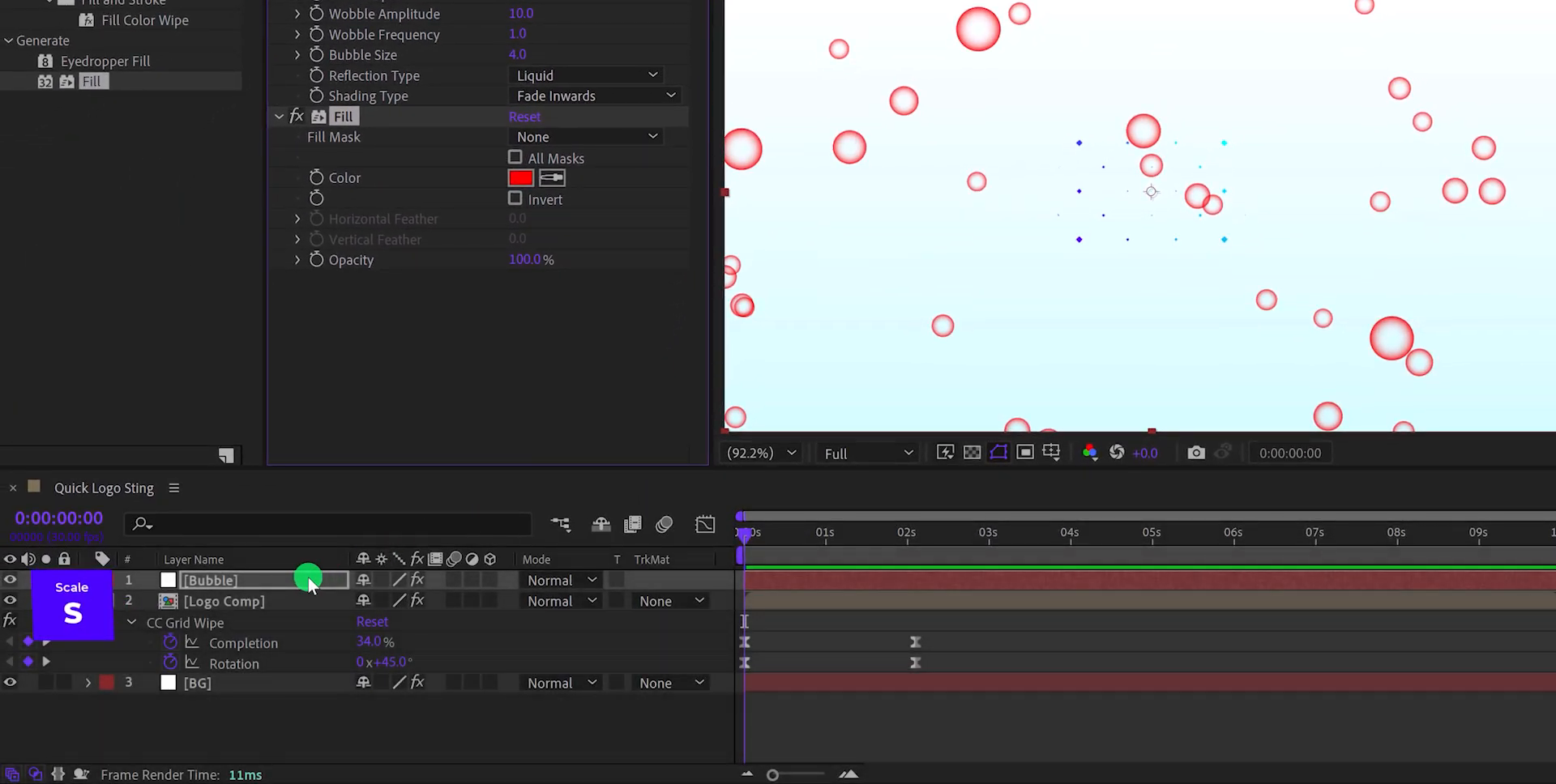
pyautogui.click(308, 581)
pyautogui.press('s')
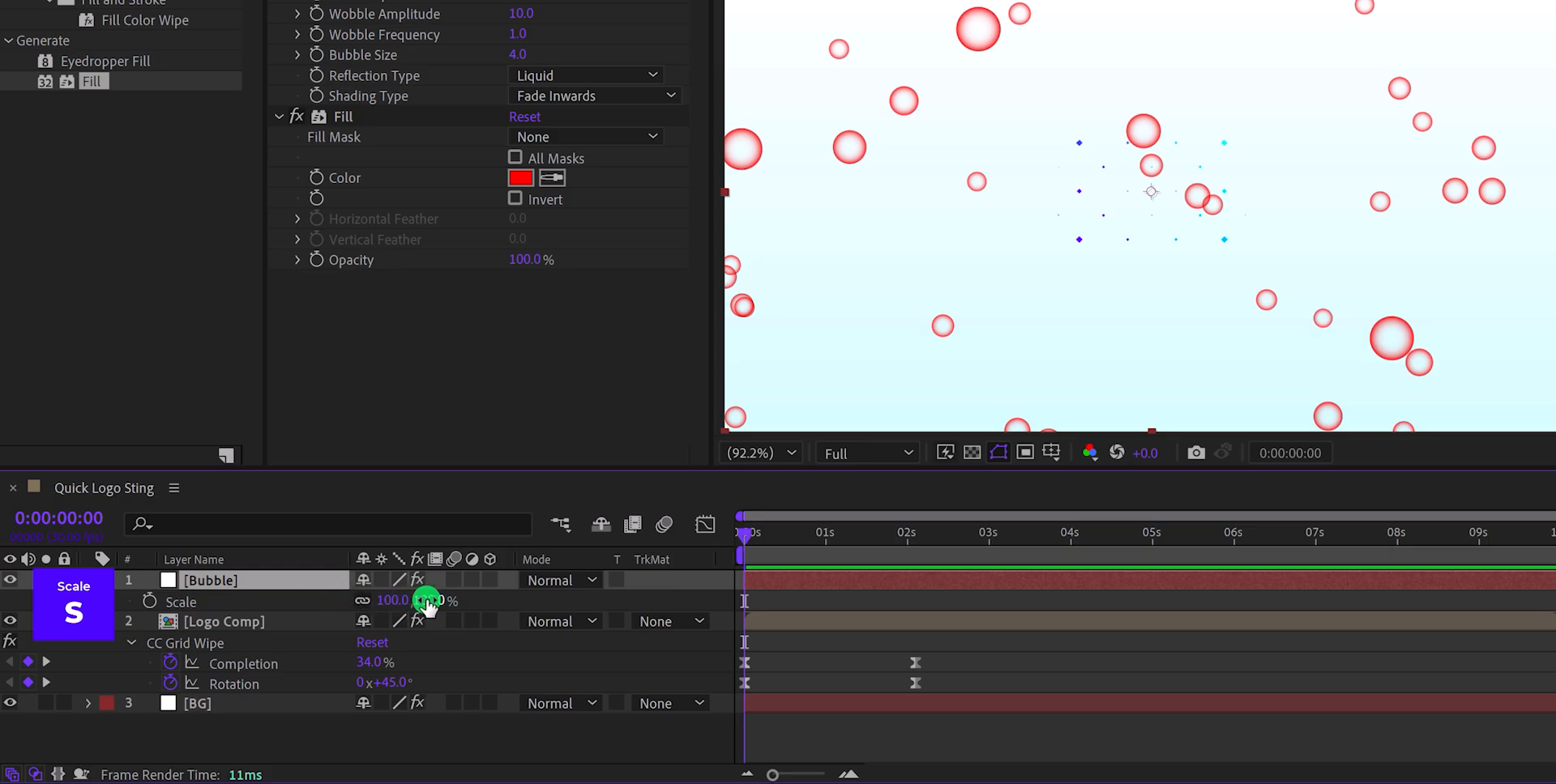
pyautogui.moveTo(427, 606); pyautogui.dragTo(369, 619)
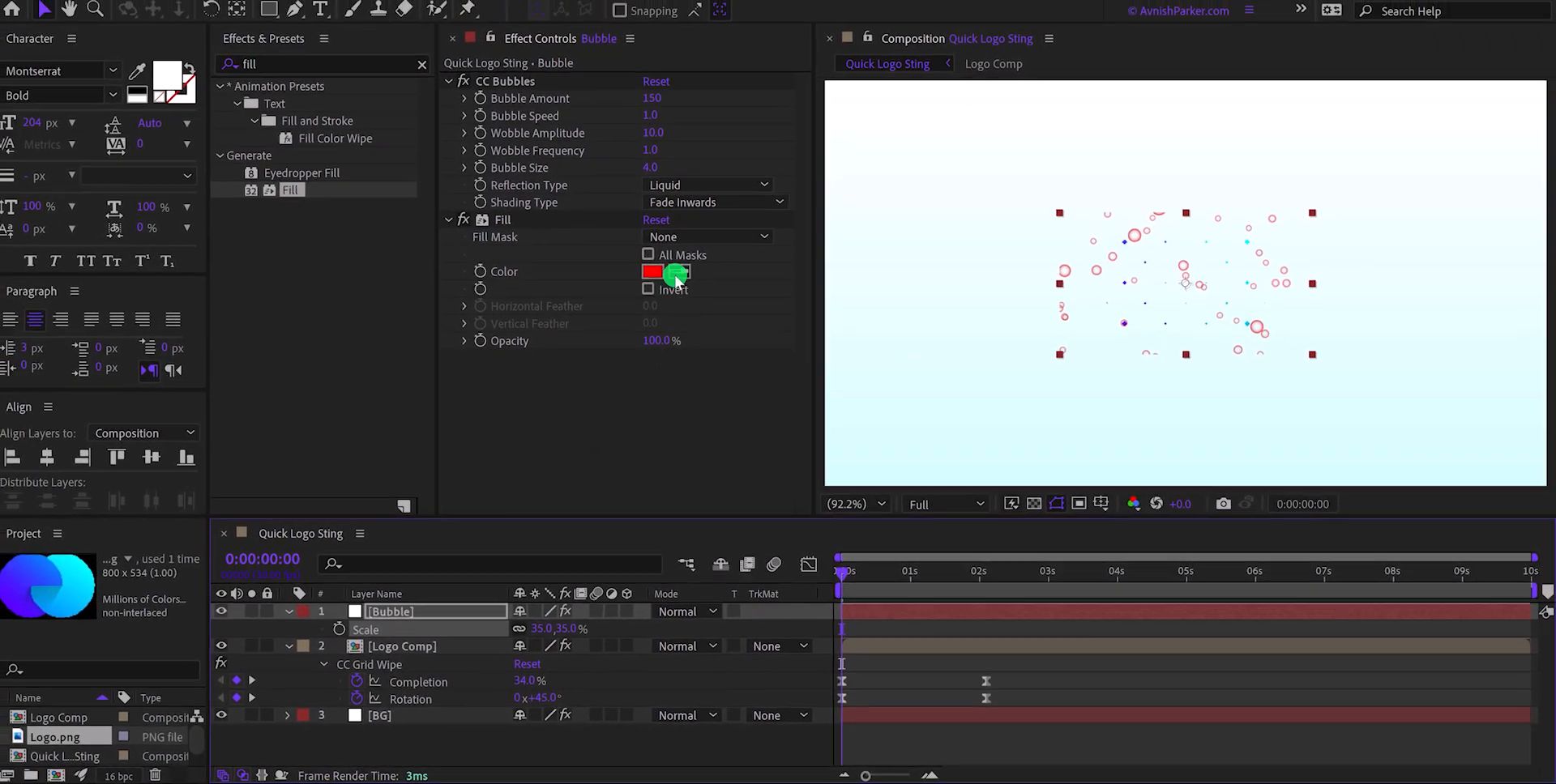
# Set CC Bubbles' Shading Type to Fade Outwards and the Fill color to light blue 00CBFF.
pyautogui.click(687, 207)
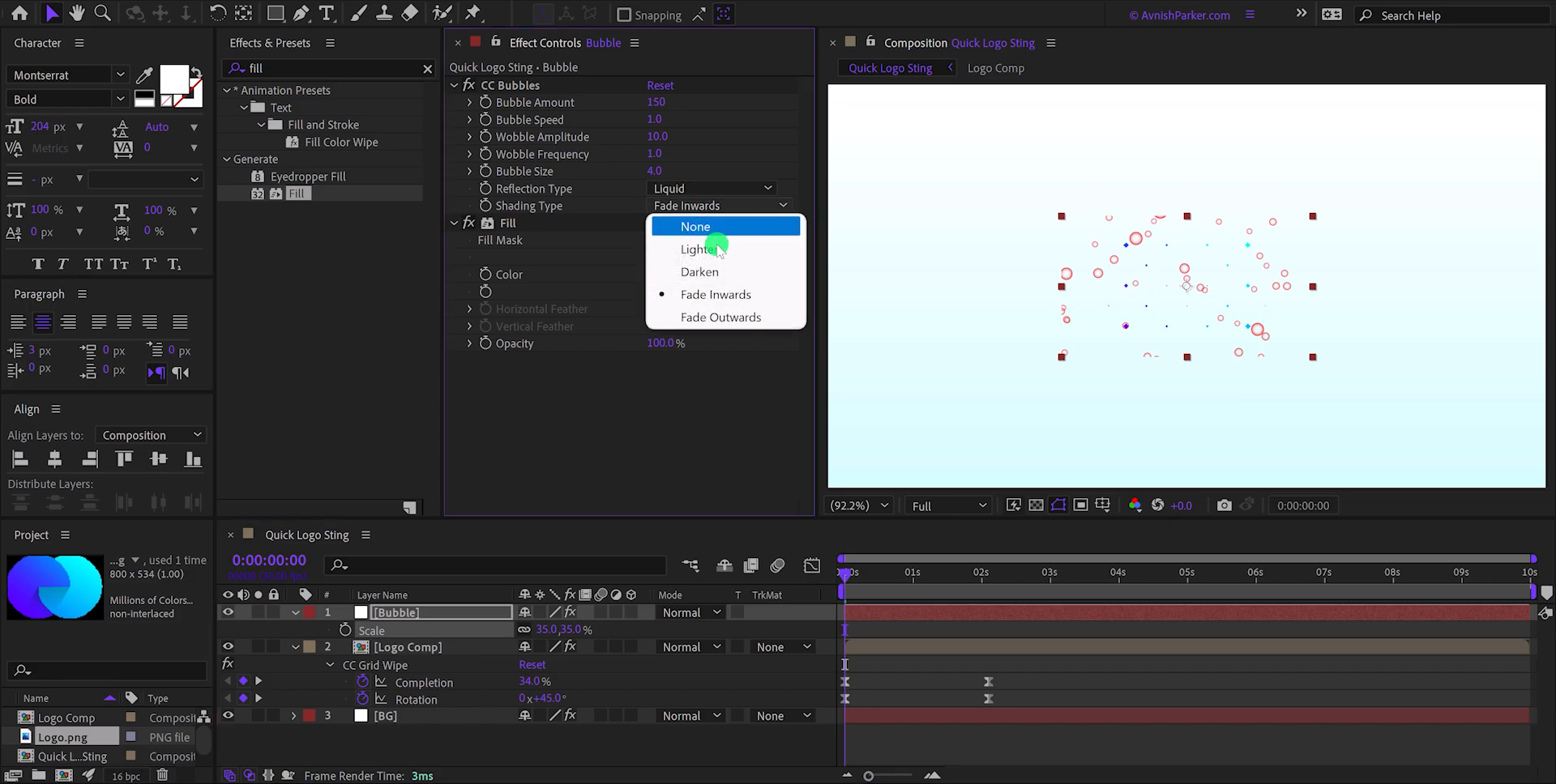
pyautogui.click(747, 318)
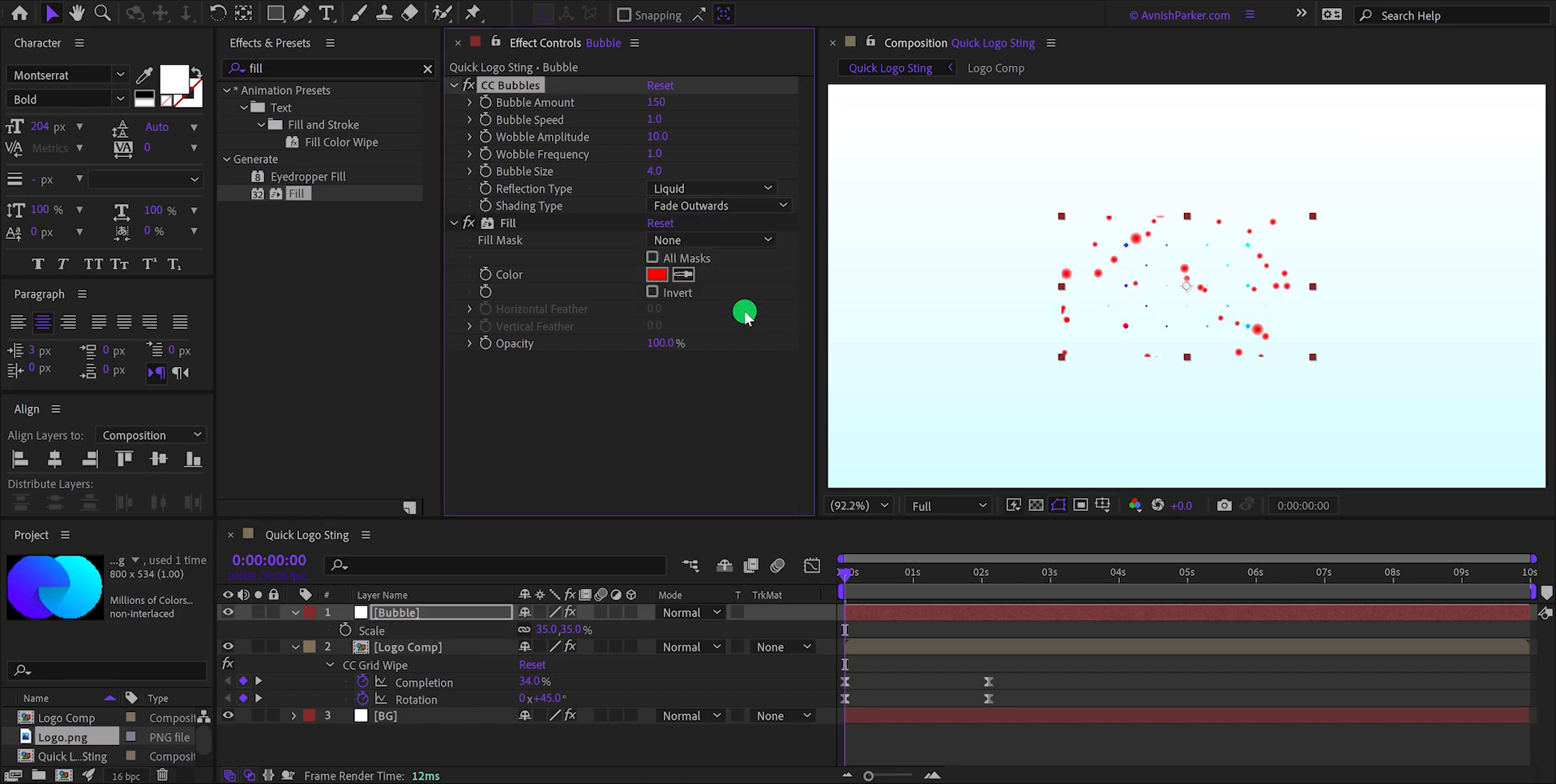
pyautogui.click(655, 275)
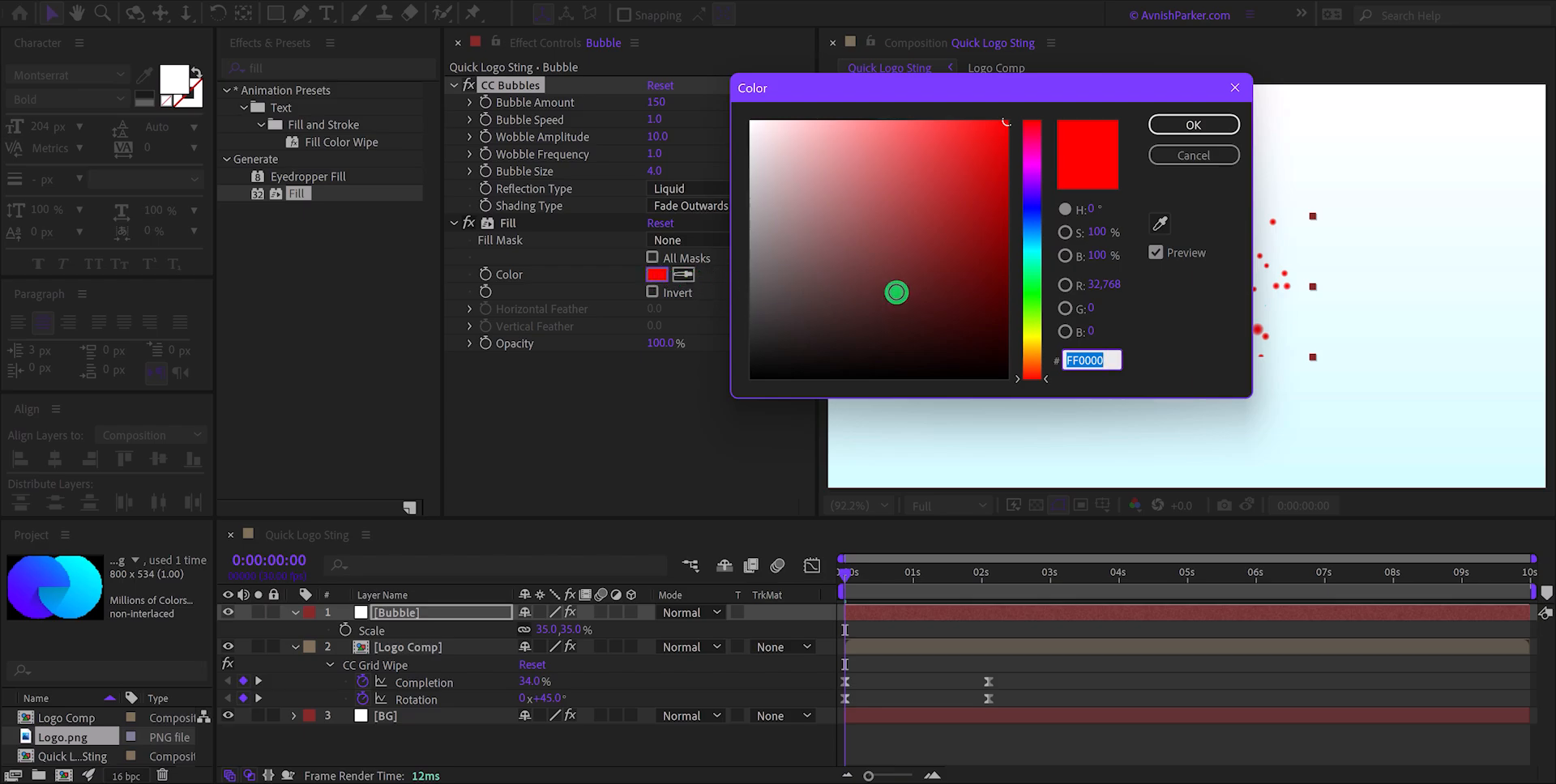
pyautogui.click(1030, 245)
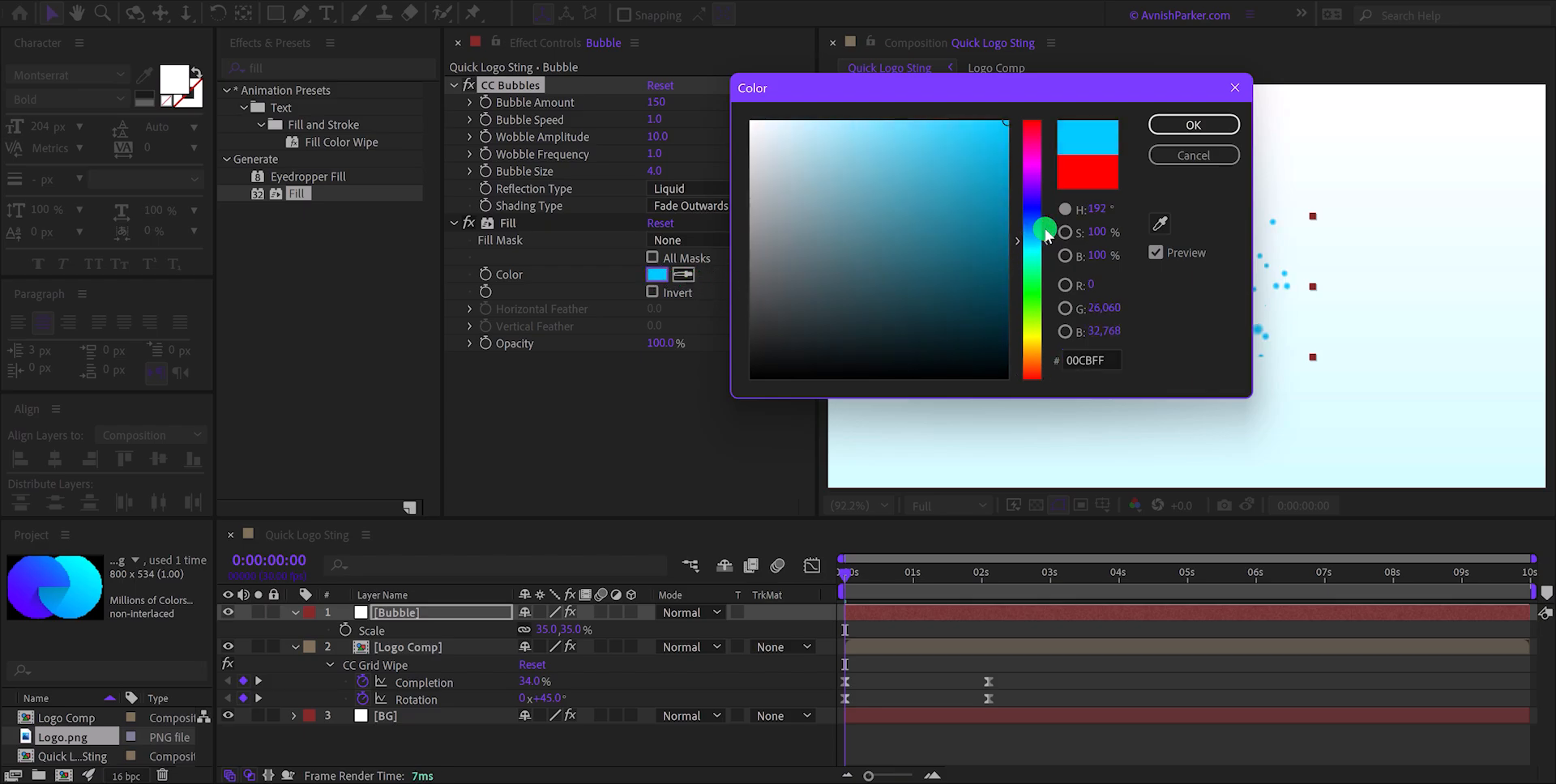
pyautogui.click(1169, 127)
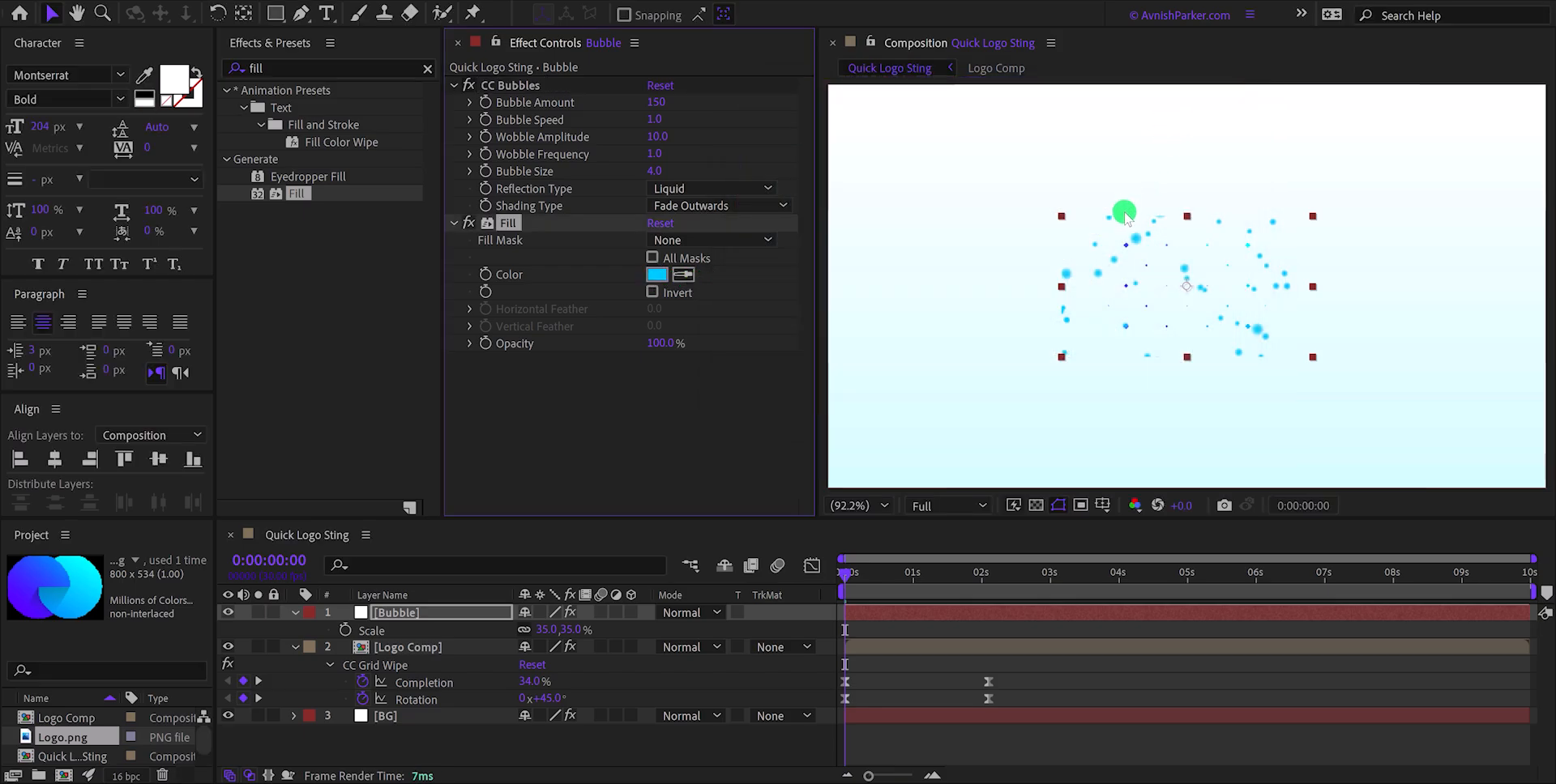
# Set the Bubble layer's blending mode to Screen and check which timeline columns are enabled.
pyautogui.click(680, 613)
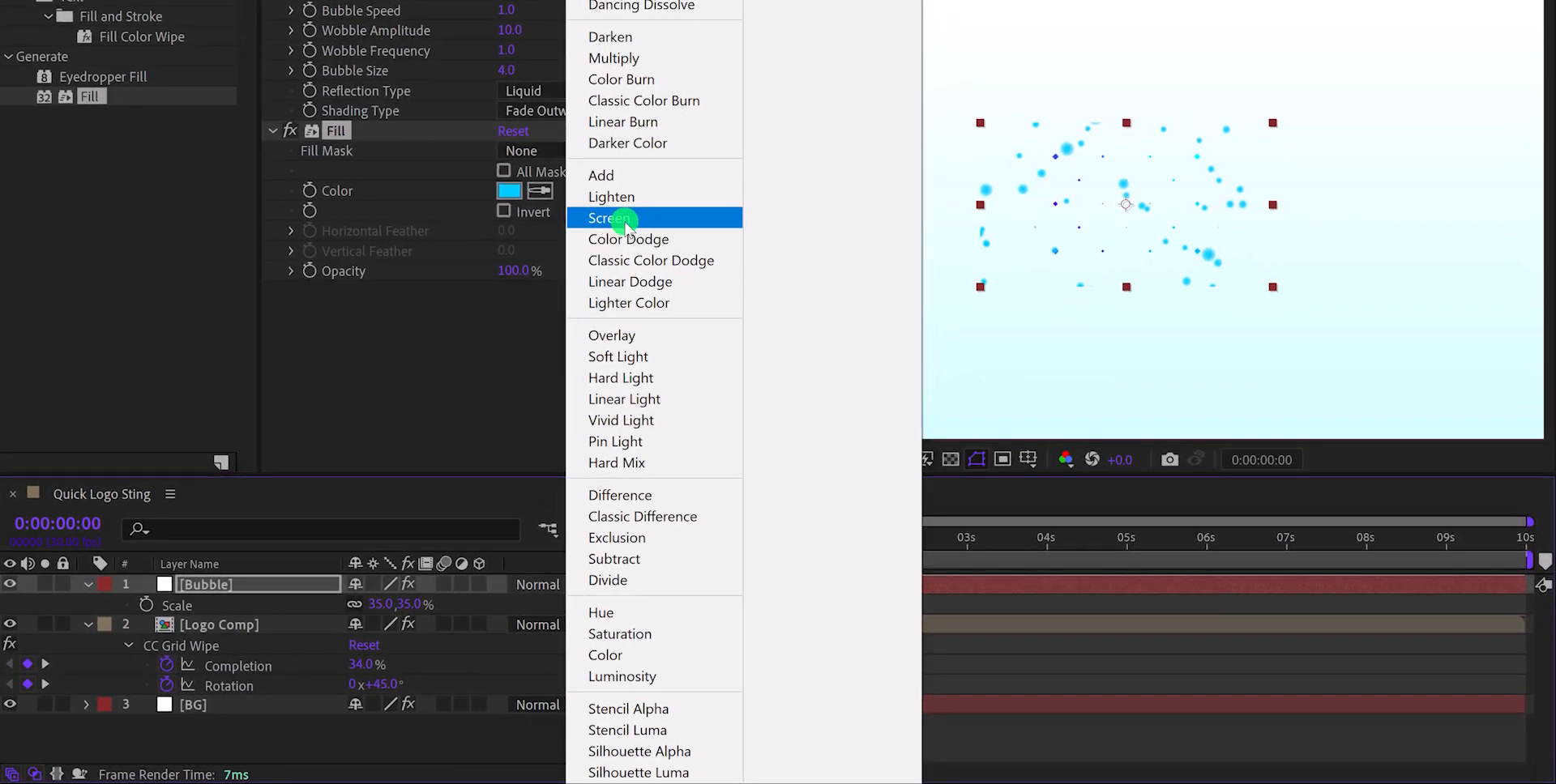
pyautogui.click(627, 225)
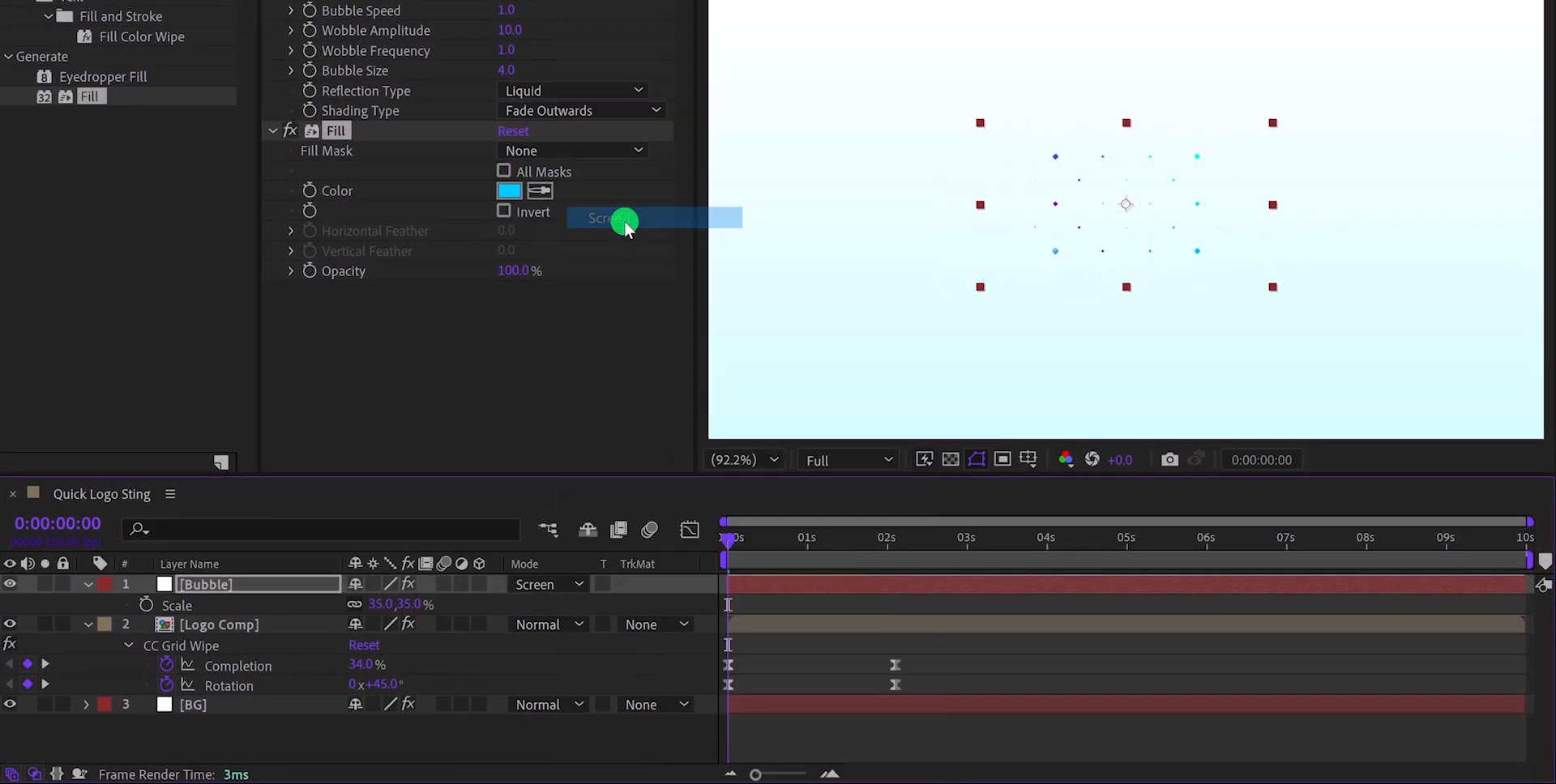
pyautogui.rightClick(573, 585)
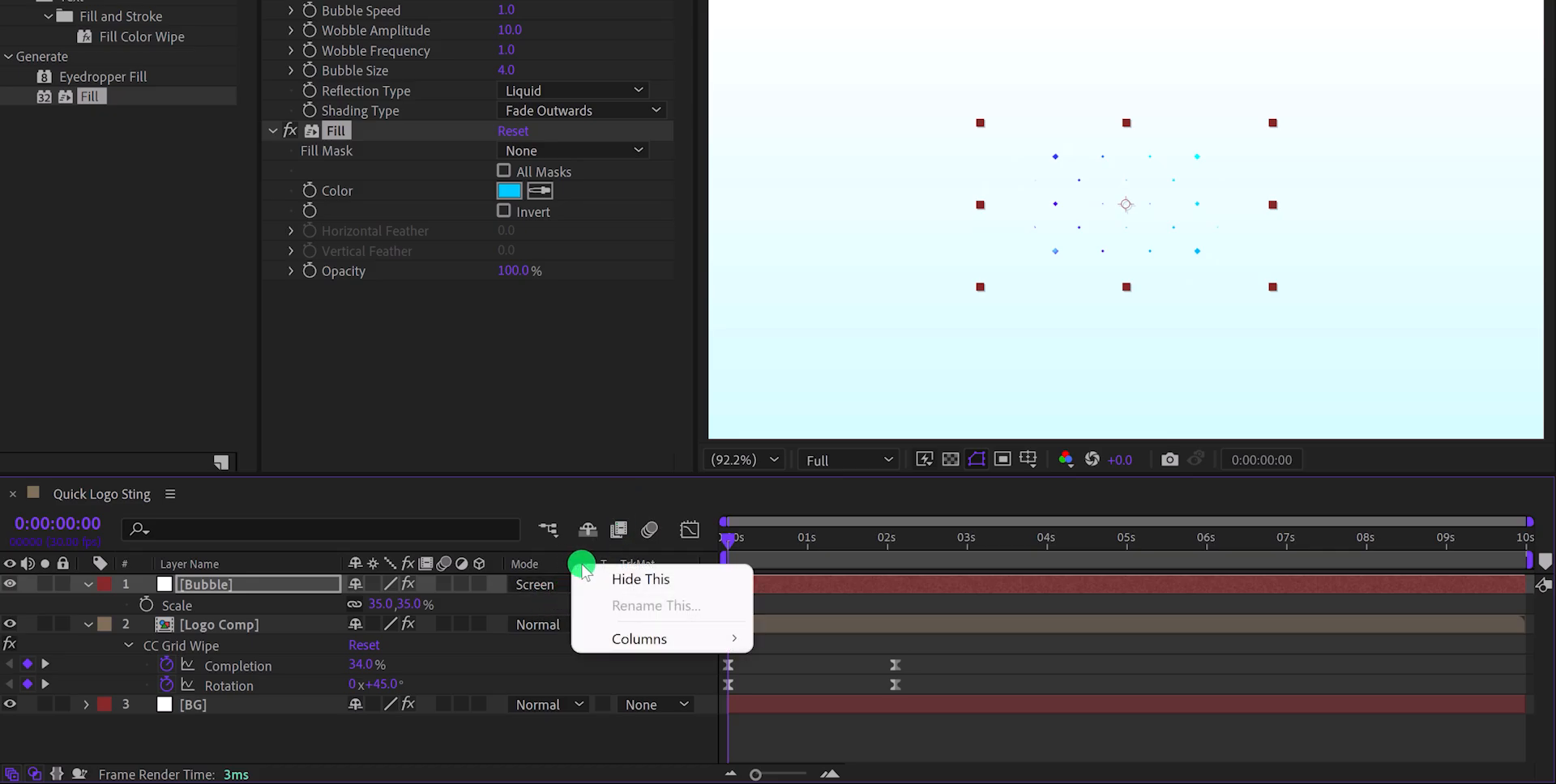
pyautogui.moveTo(669, 640)
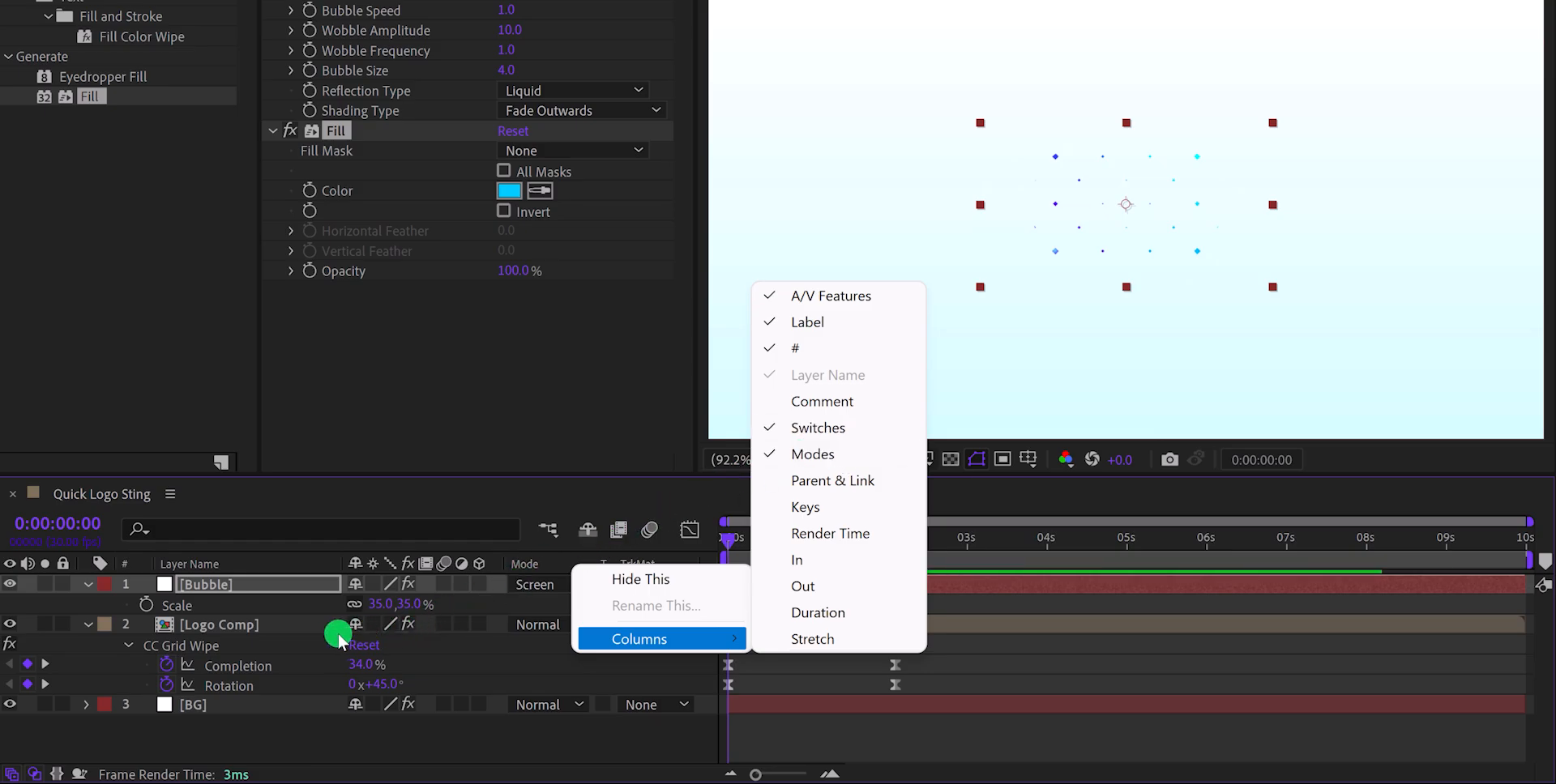
# Duplicate Logo Comp above the Bubble layer, use the duplicate as Bubble's alpha track matte, and scrub the timeline to check the bubbles.
pyautogui.click(272, 632)
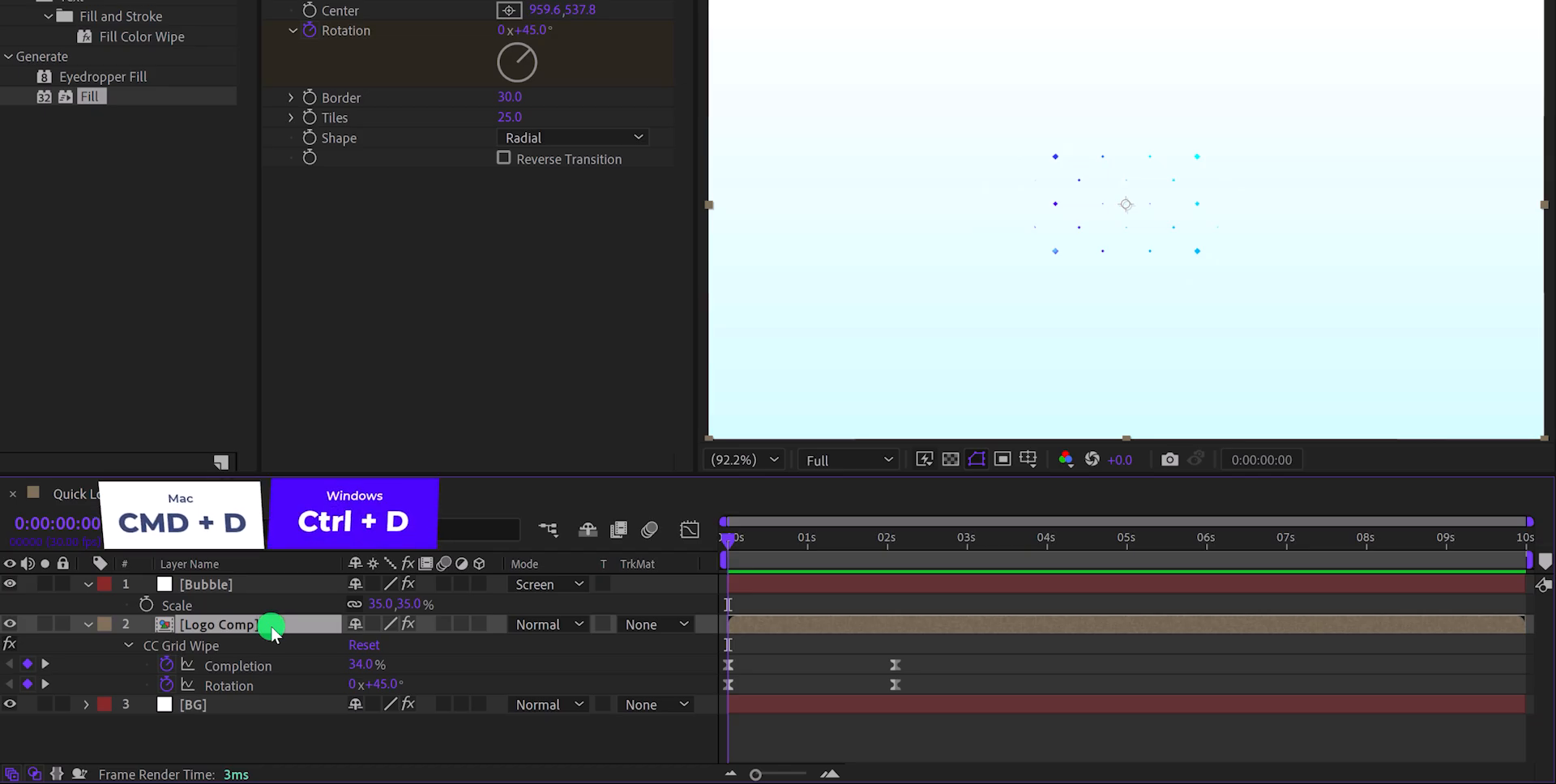
pyautogui.hotkey('ctrl', 'd')
pyautogui.moveTo(274, 632); pyautogui.dragTo(273, 583)
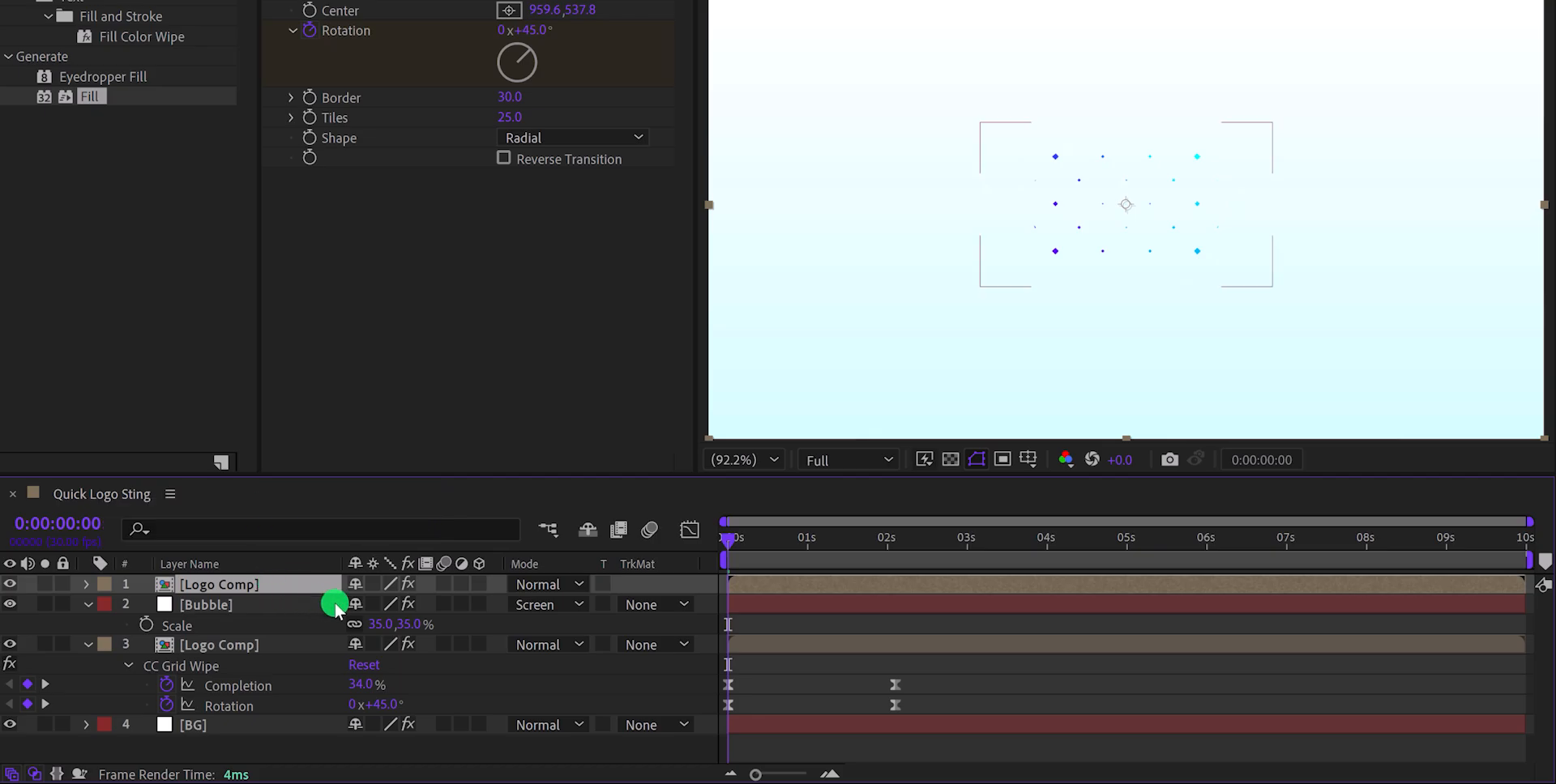
pyautogui.click(663, 613)
pyautogui.click(713, 659)
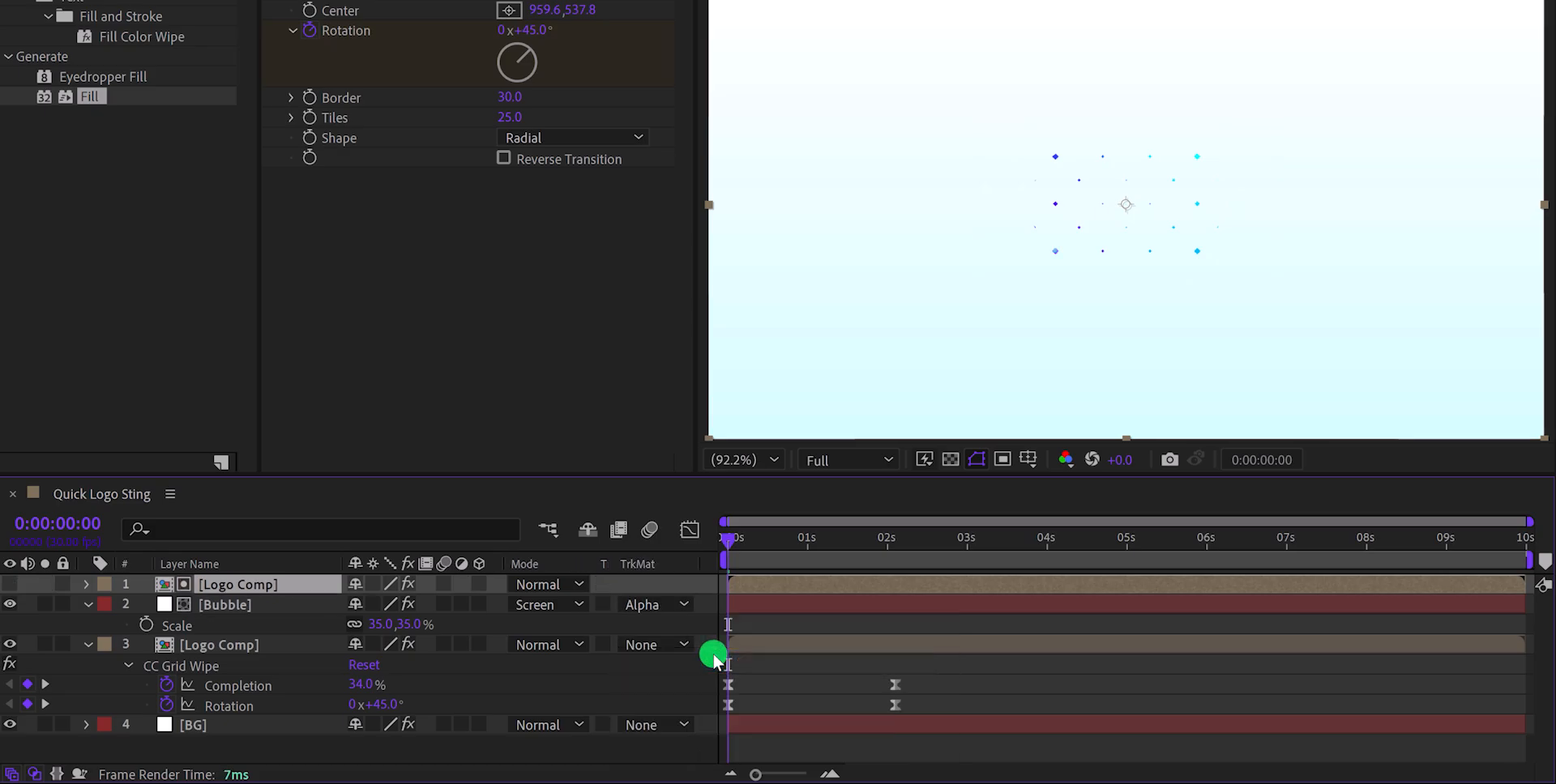
pyautogui.moveTo(760, 558); pyautogui.dragTo(948, 561)
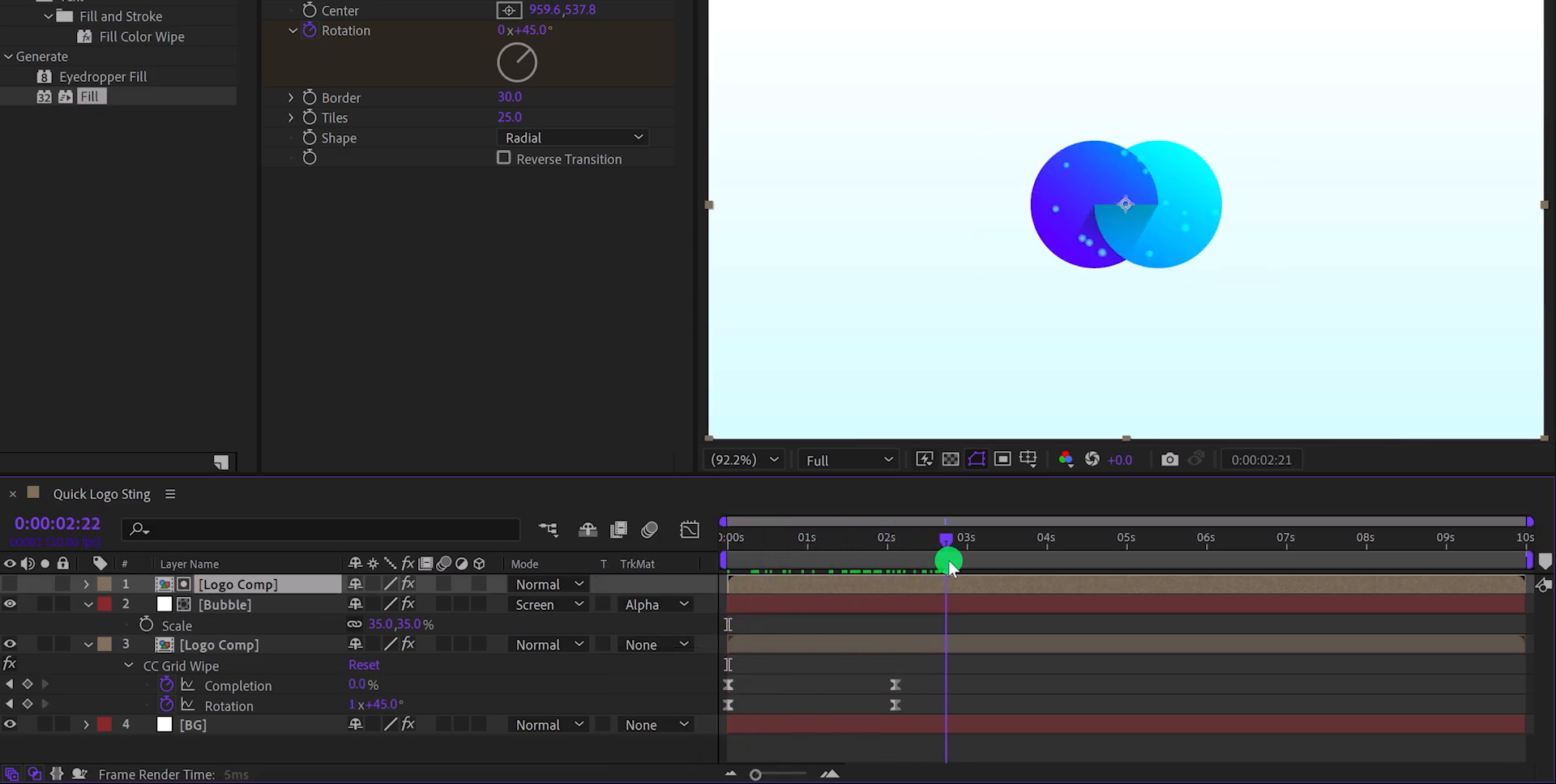
# Set the Bubble layer's CC Bubbles Wobble Frequency to 0 and its Bubble Size to 10.
pyautogui.click(893, 604)
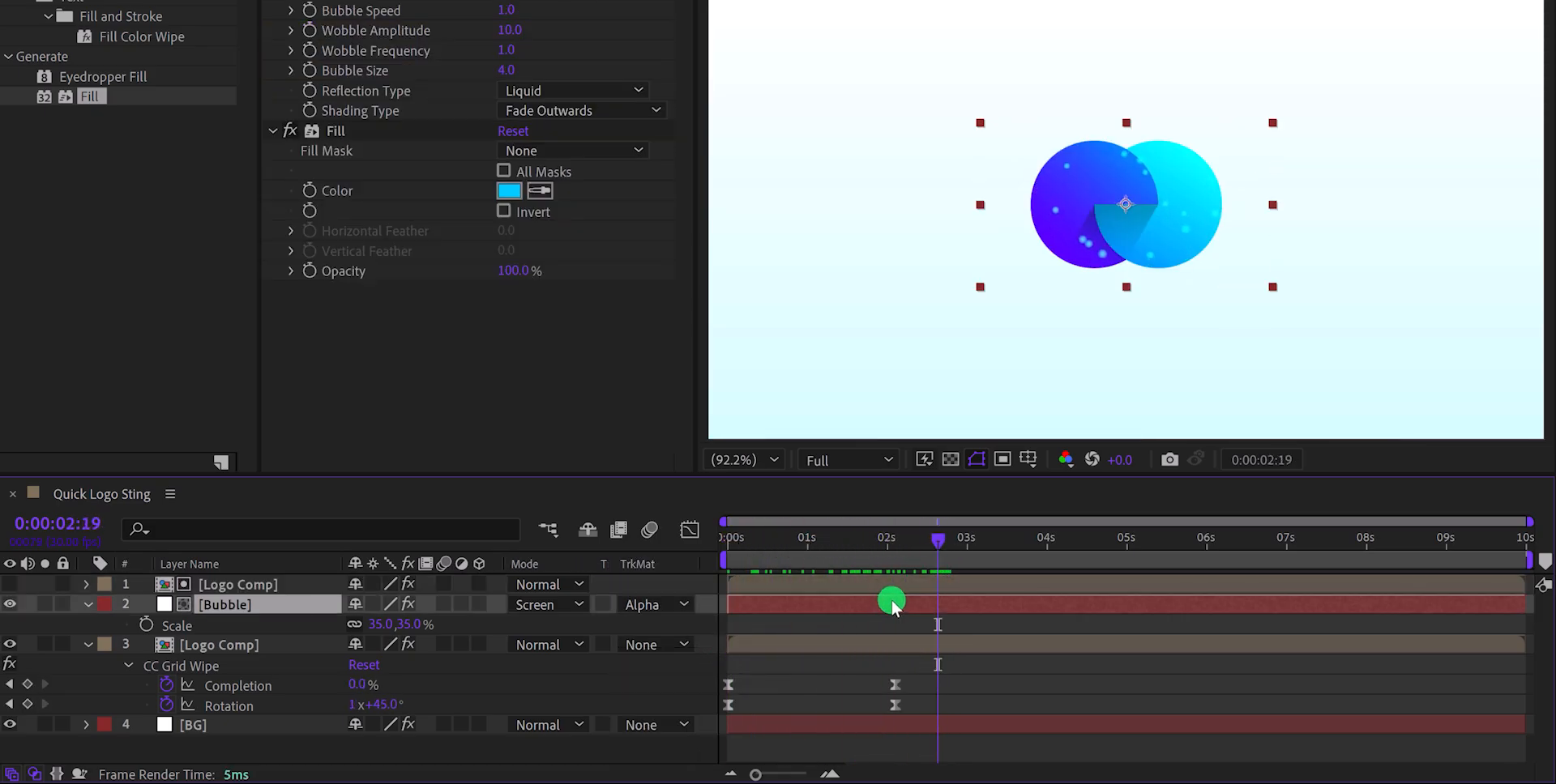
pyautogui.click(510, 54)
pyautogui.press('Return')
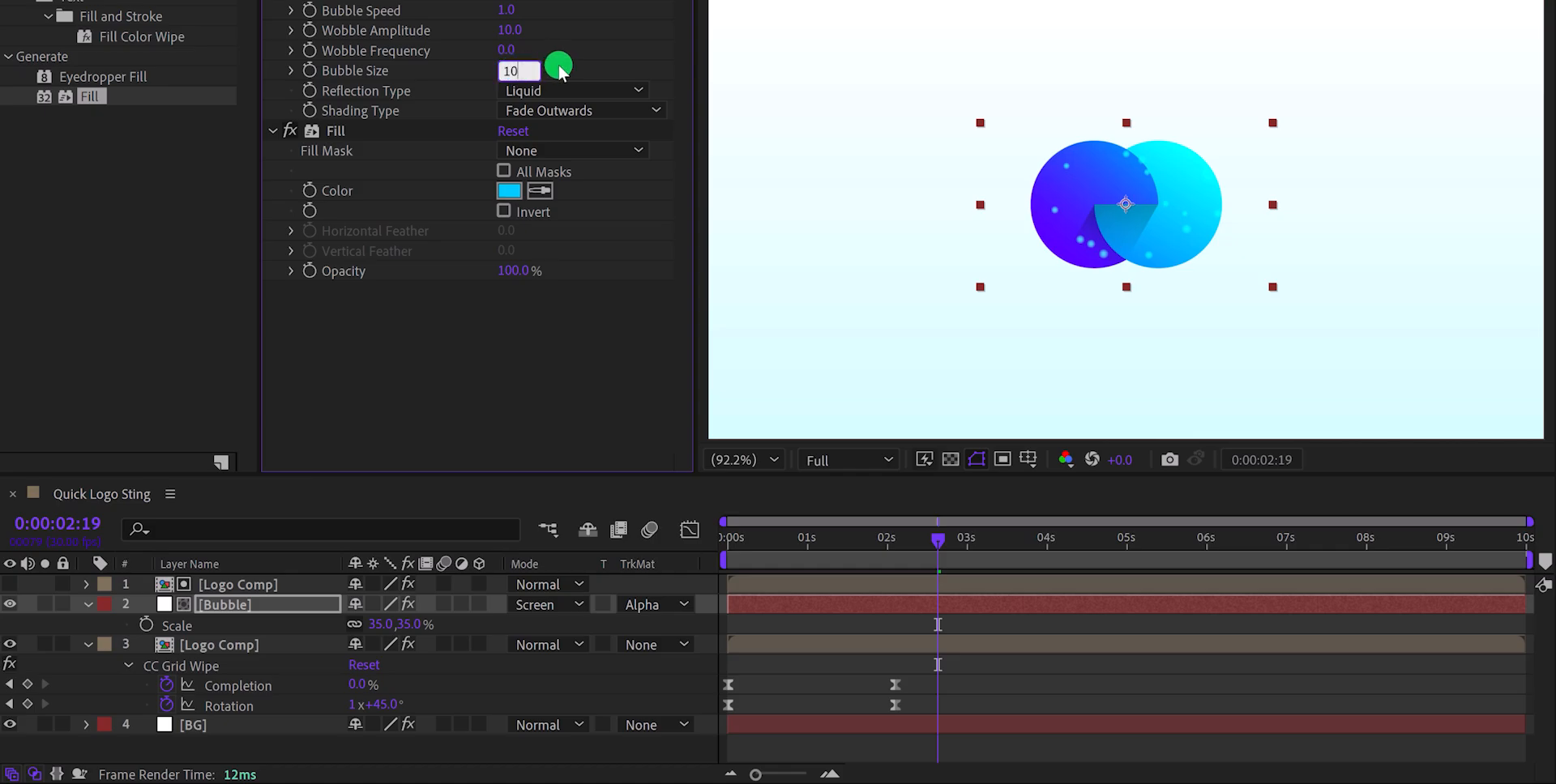
pyautogui.write('10')
pyautogui.press('Return')
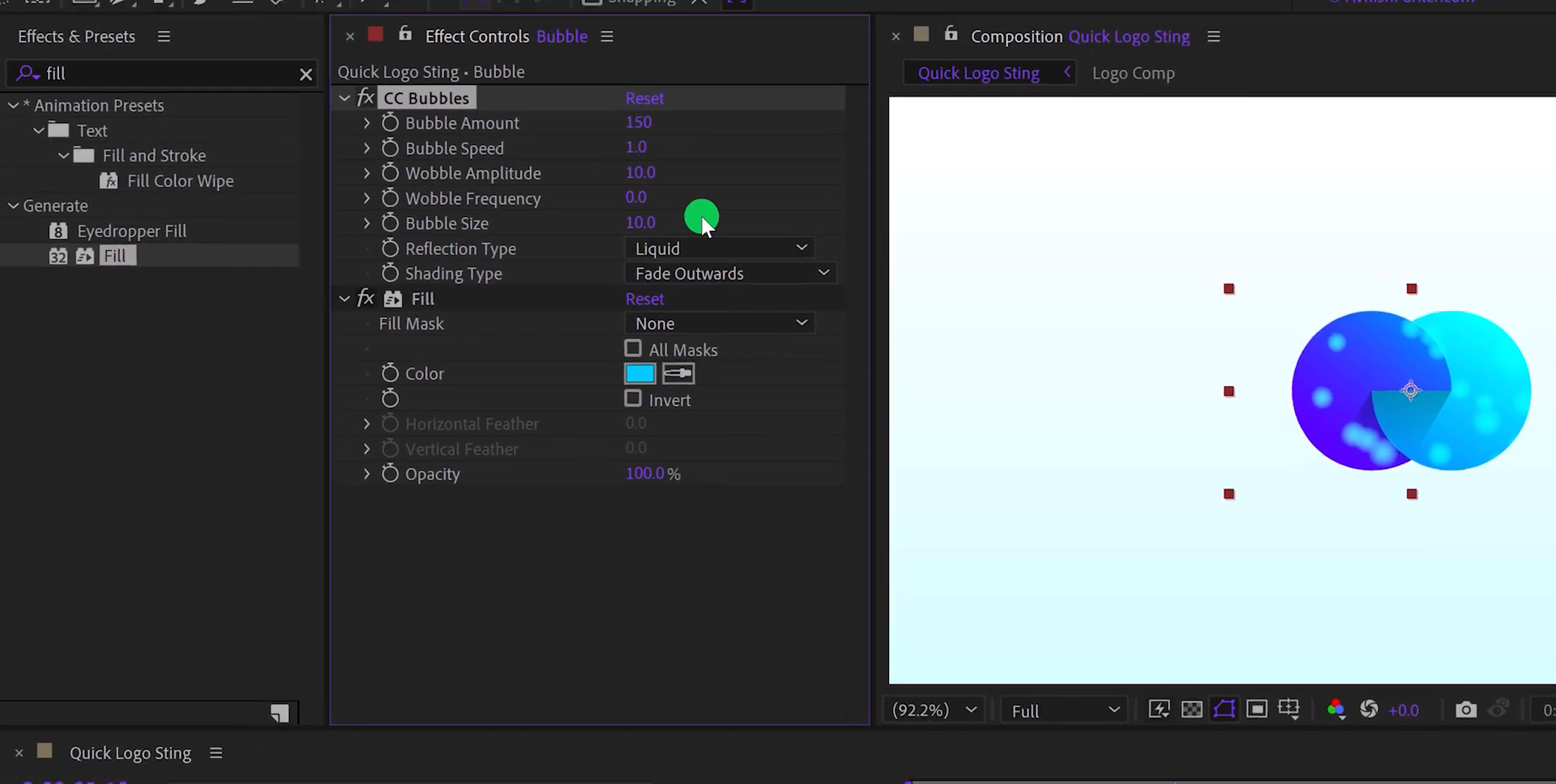
# Find the Fast Box Blur effect and apply it to the Bubble layer below Fill.
pyautogui.click(168, 74)
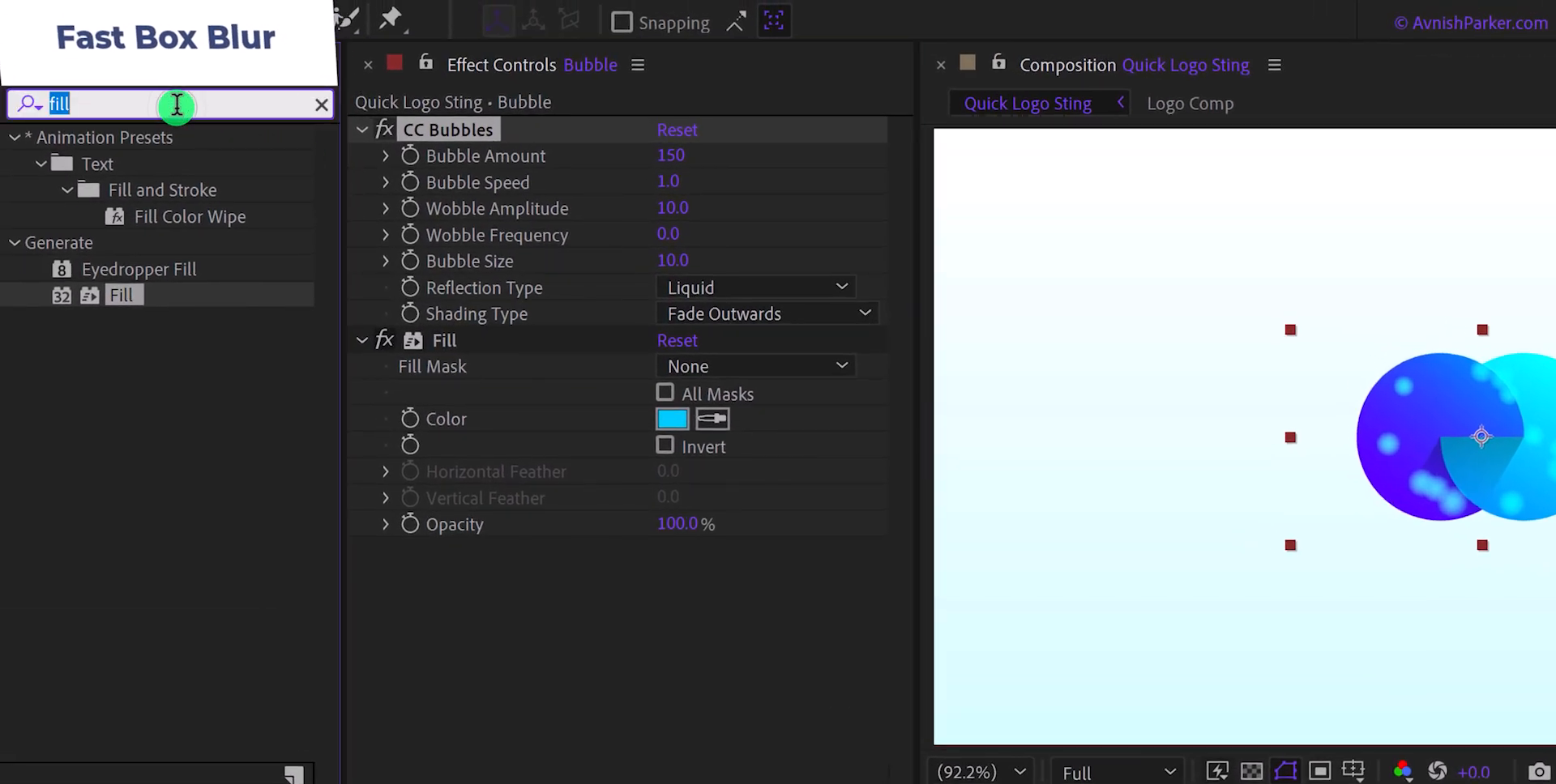
pyautogui.write('fas')
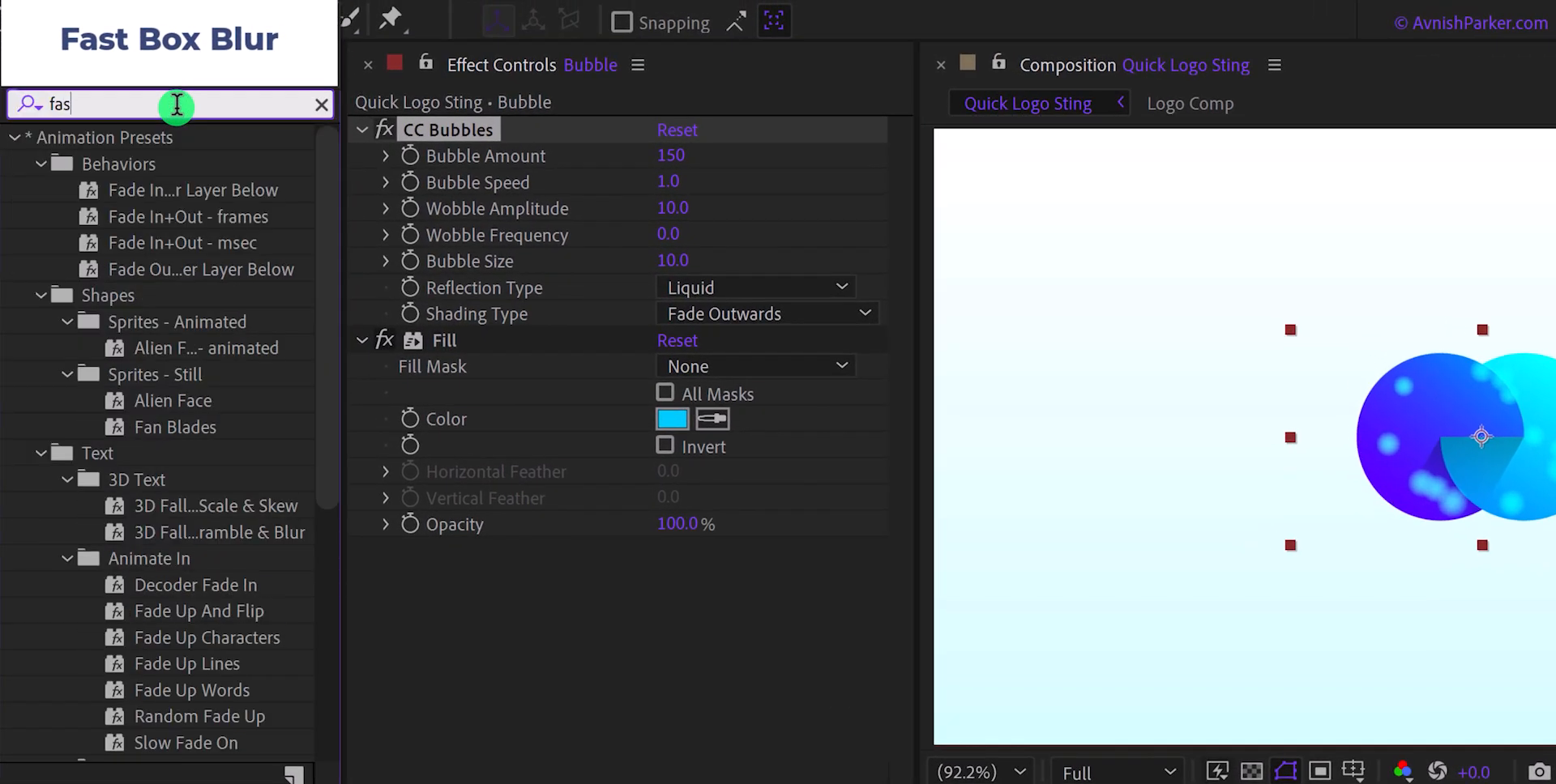
pyautogui.write('t')
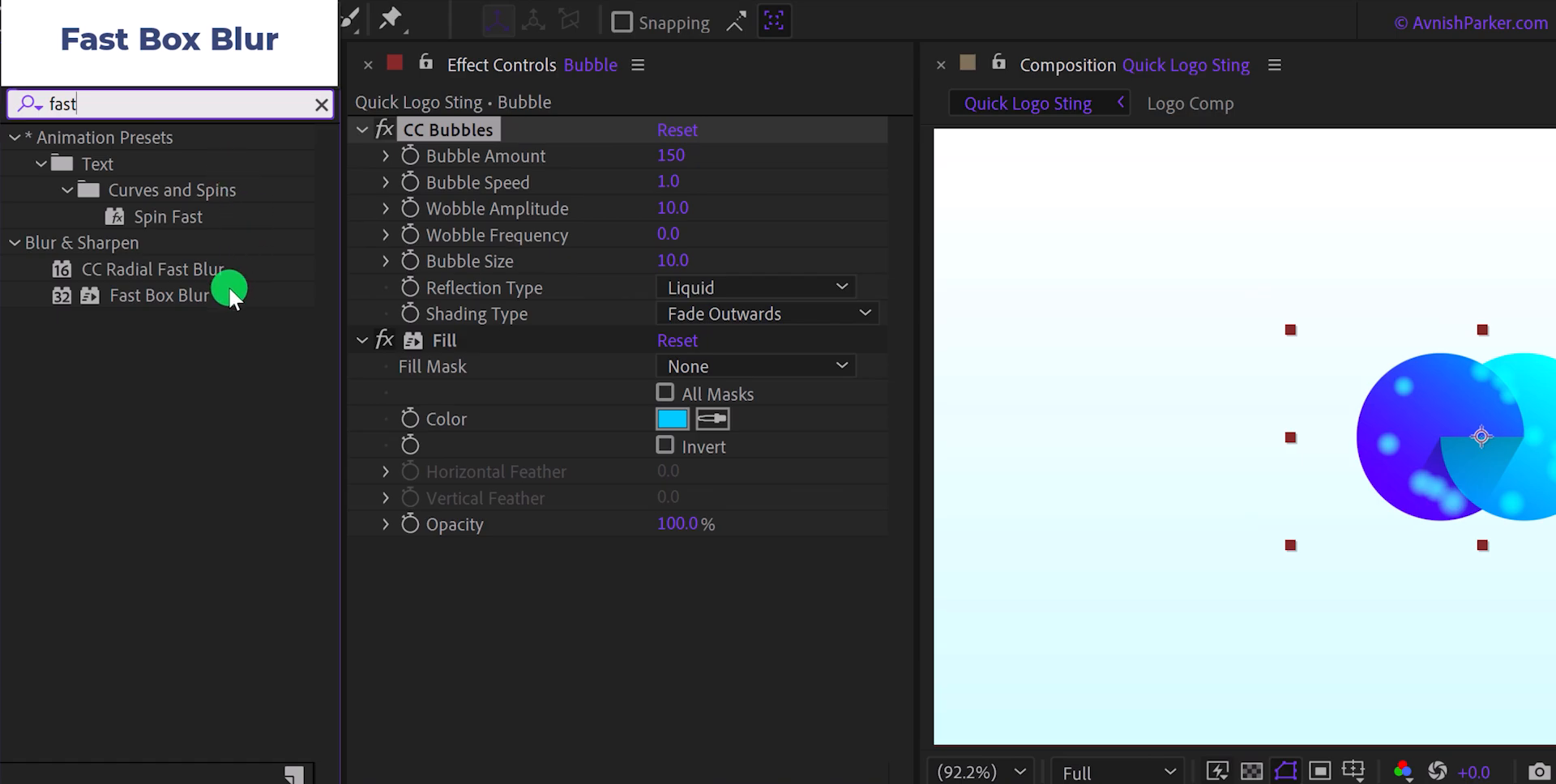
pyautogui.click(174, 297)
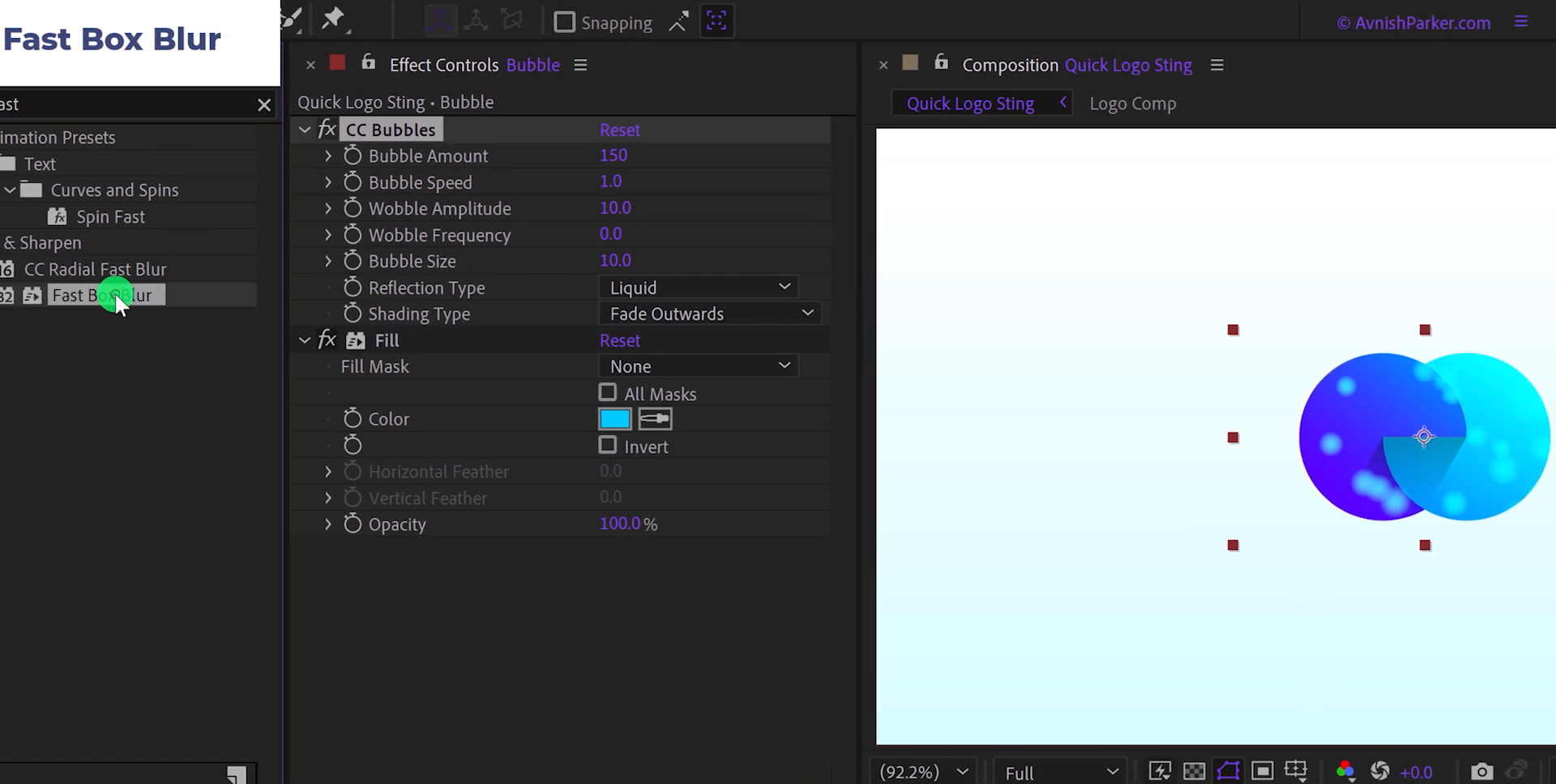
pyautogui.moveTo(118, 300); pyautogui.dragTo(463, 594)
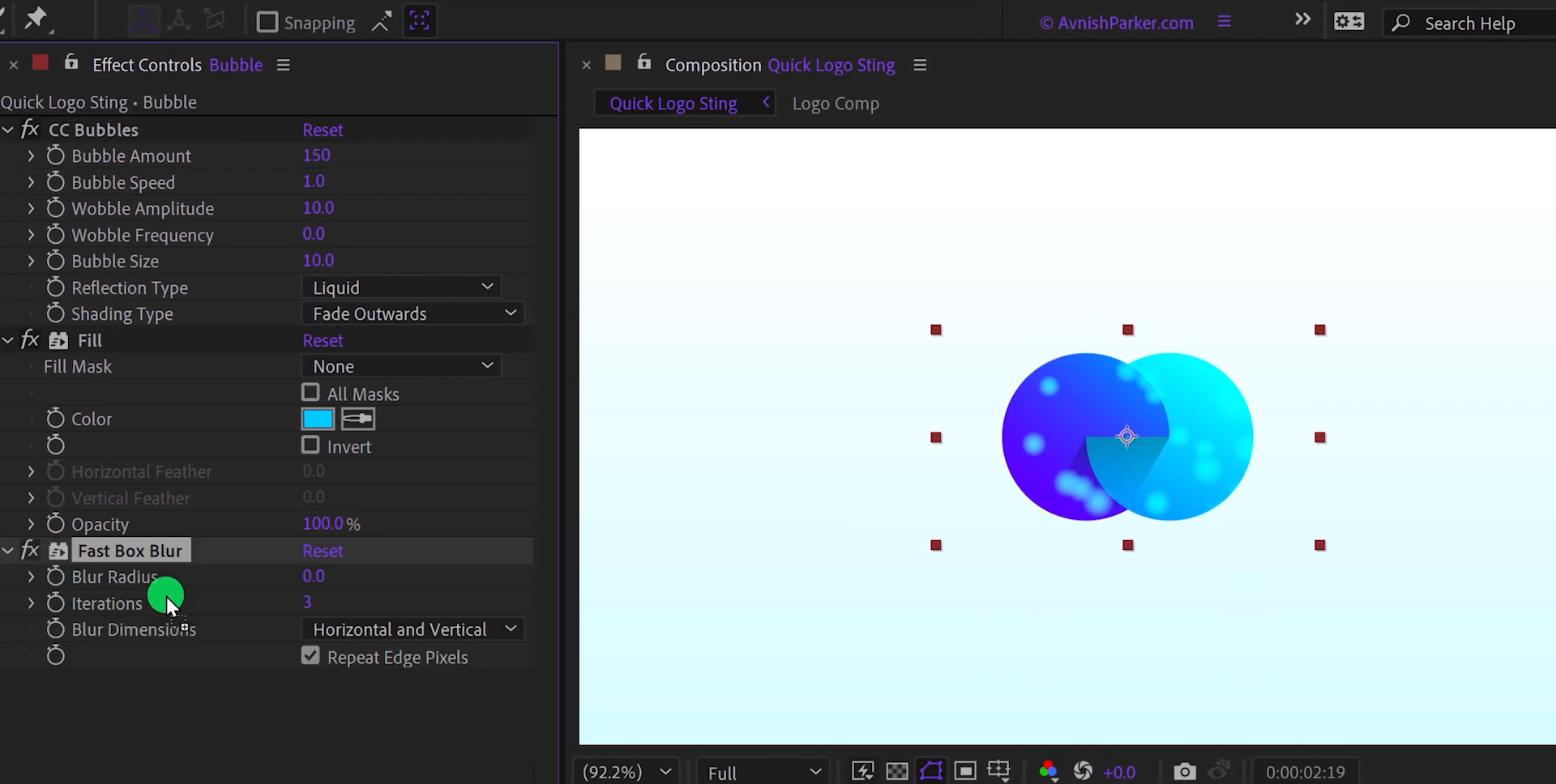
# Set Fast Box Blur's dimensions to Vertical and its Blur Radius to 300, and preview the streaks inside the logo.
pyautogui.click(306, 629)
pyautogui.click(397, 730)
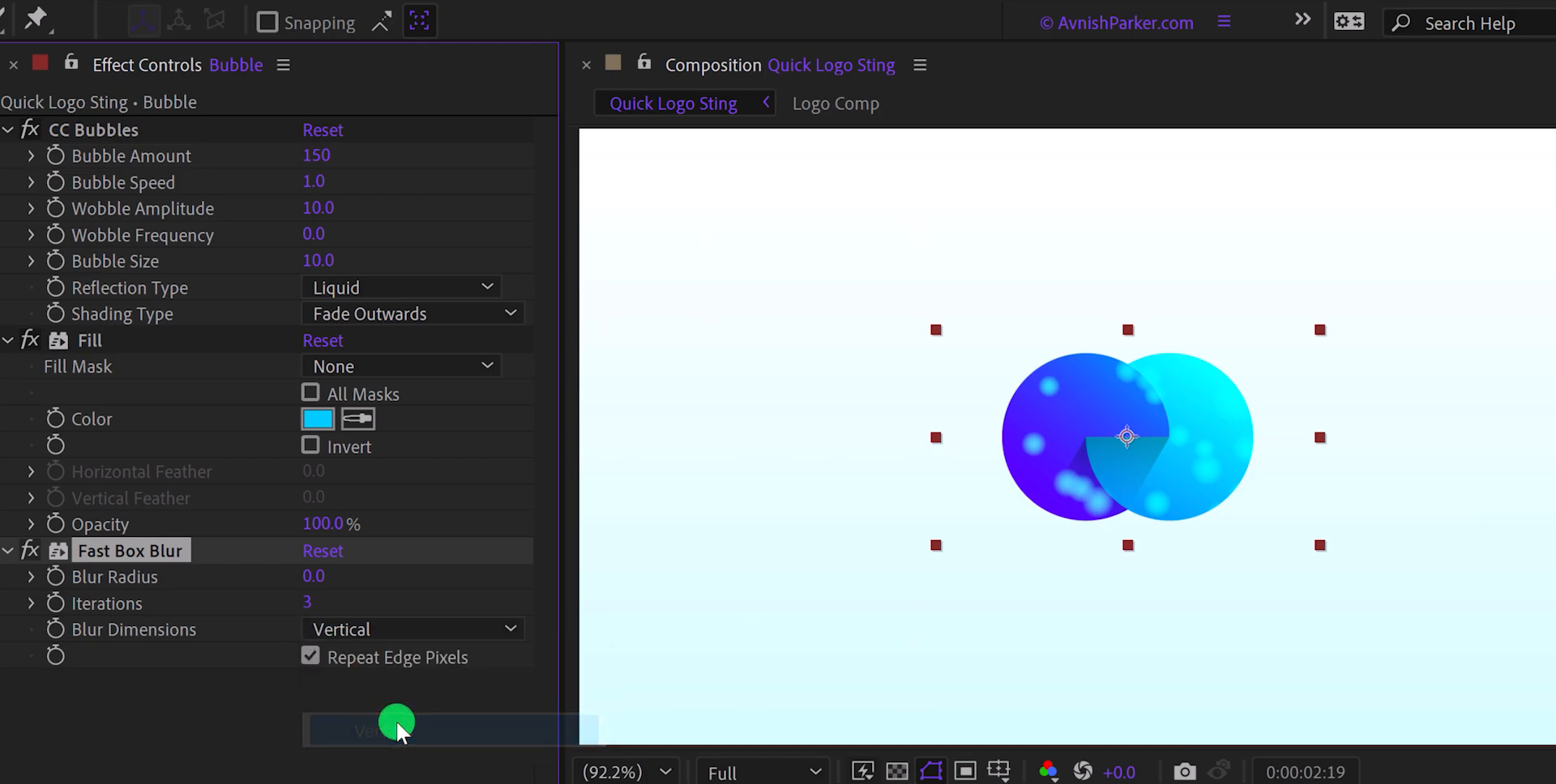
pyautogui.moveTo(332, 577); pyautogui.dragTo(720, 530)
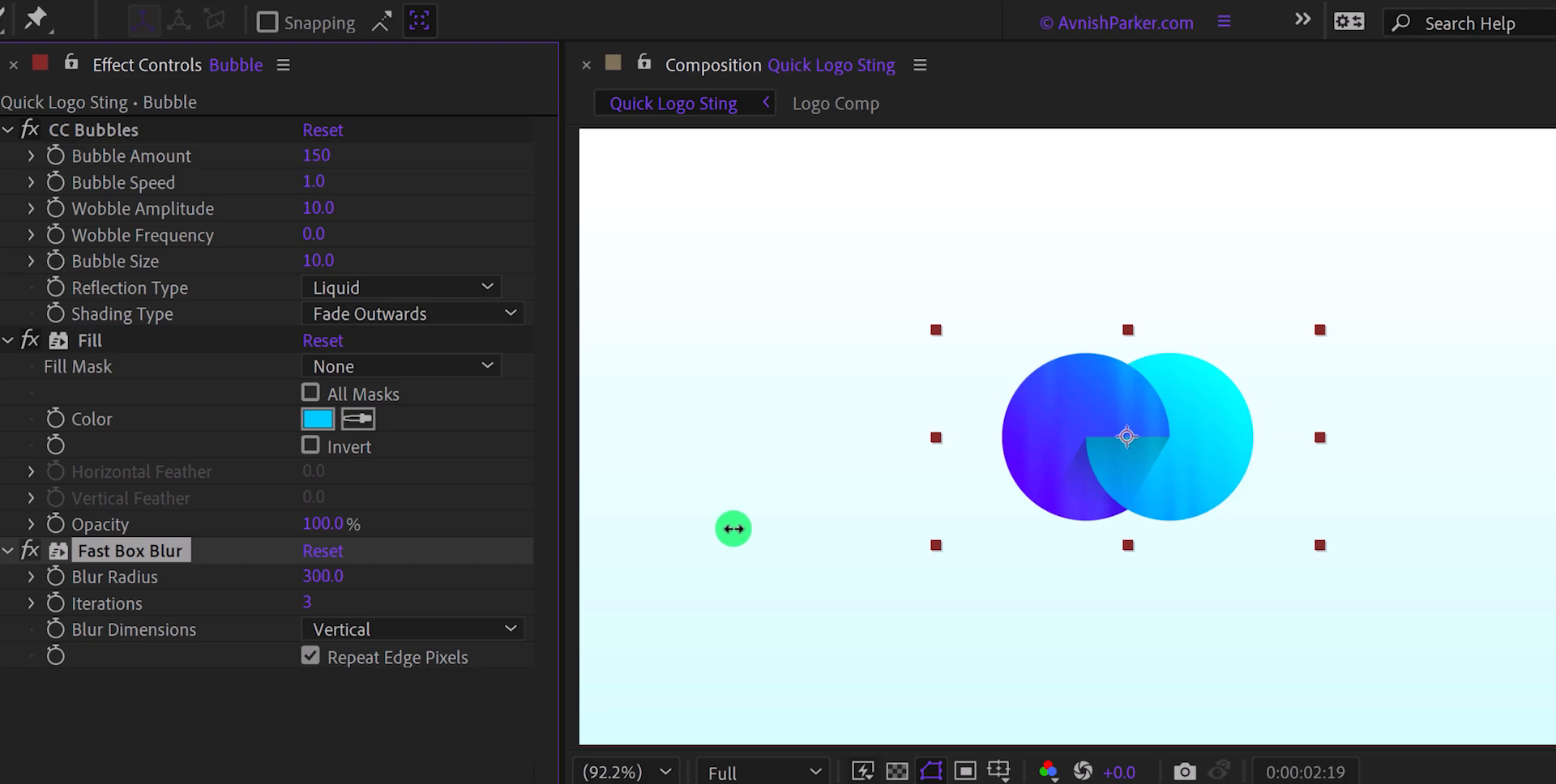
pyautogui.press('space')
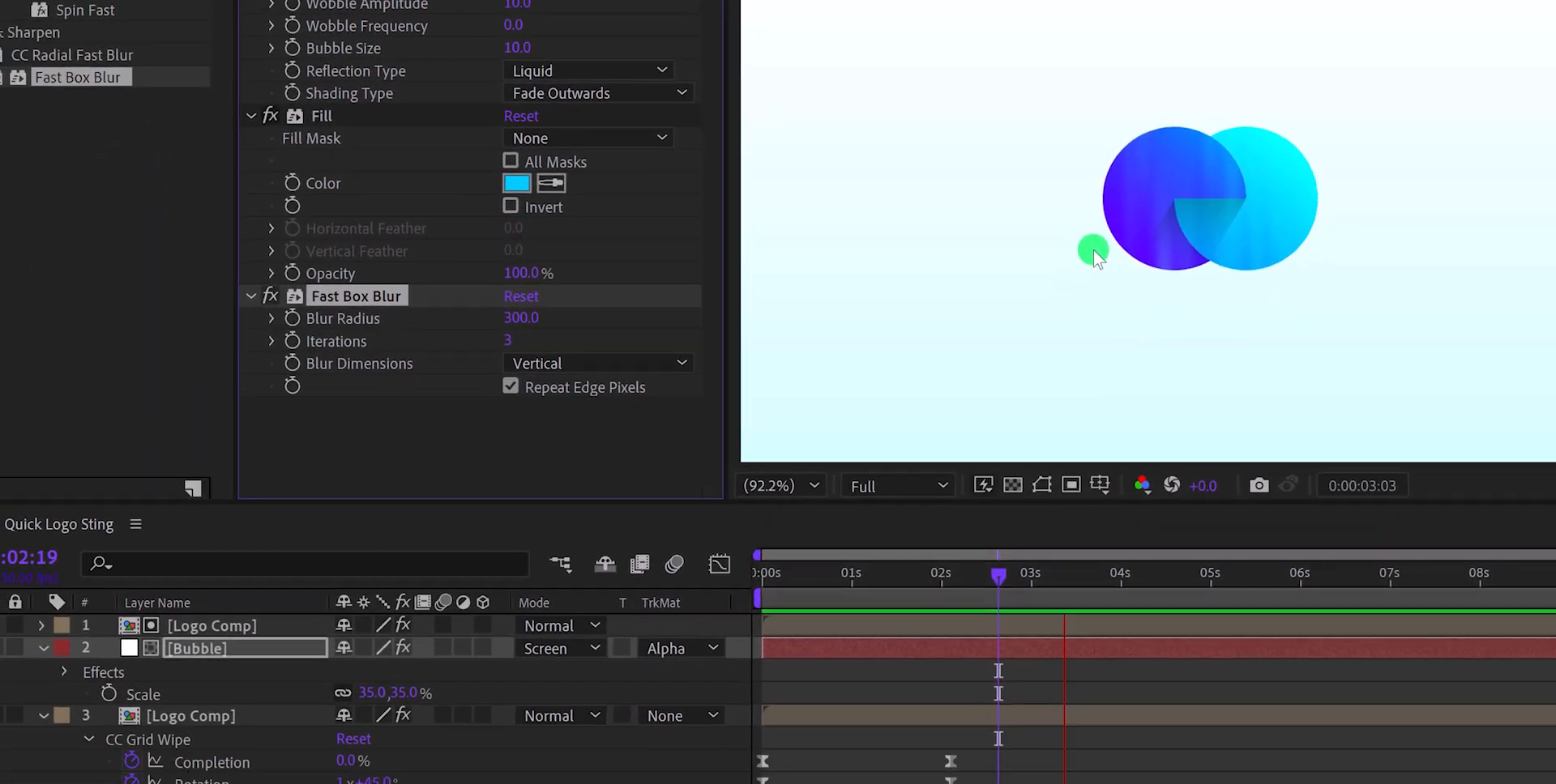
pyautogui.press('space')
# Create a 1920 x 1080 px solid named Lens in black (000000).
pyautogui.click(734, 624)
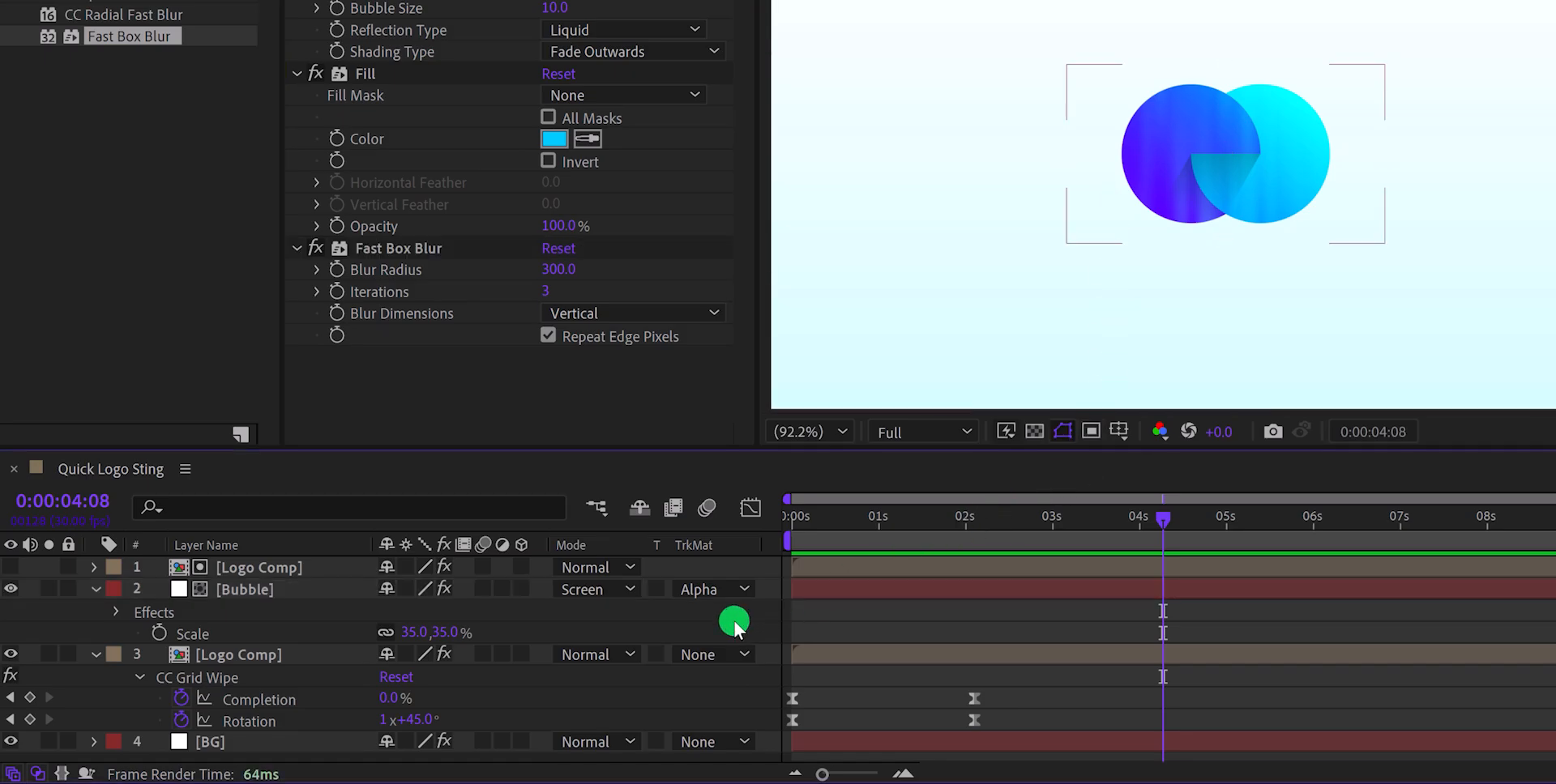
pyautogui.rightClick(735, 628)
pyautogui.moveTo(884, 328)
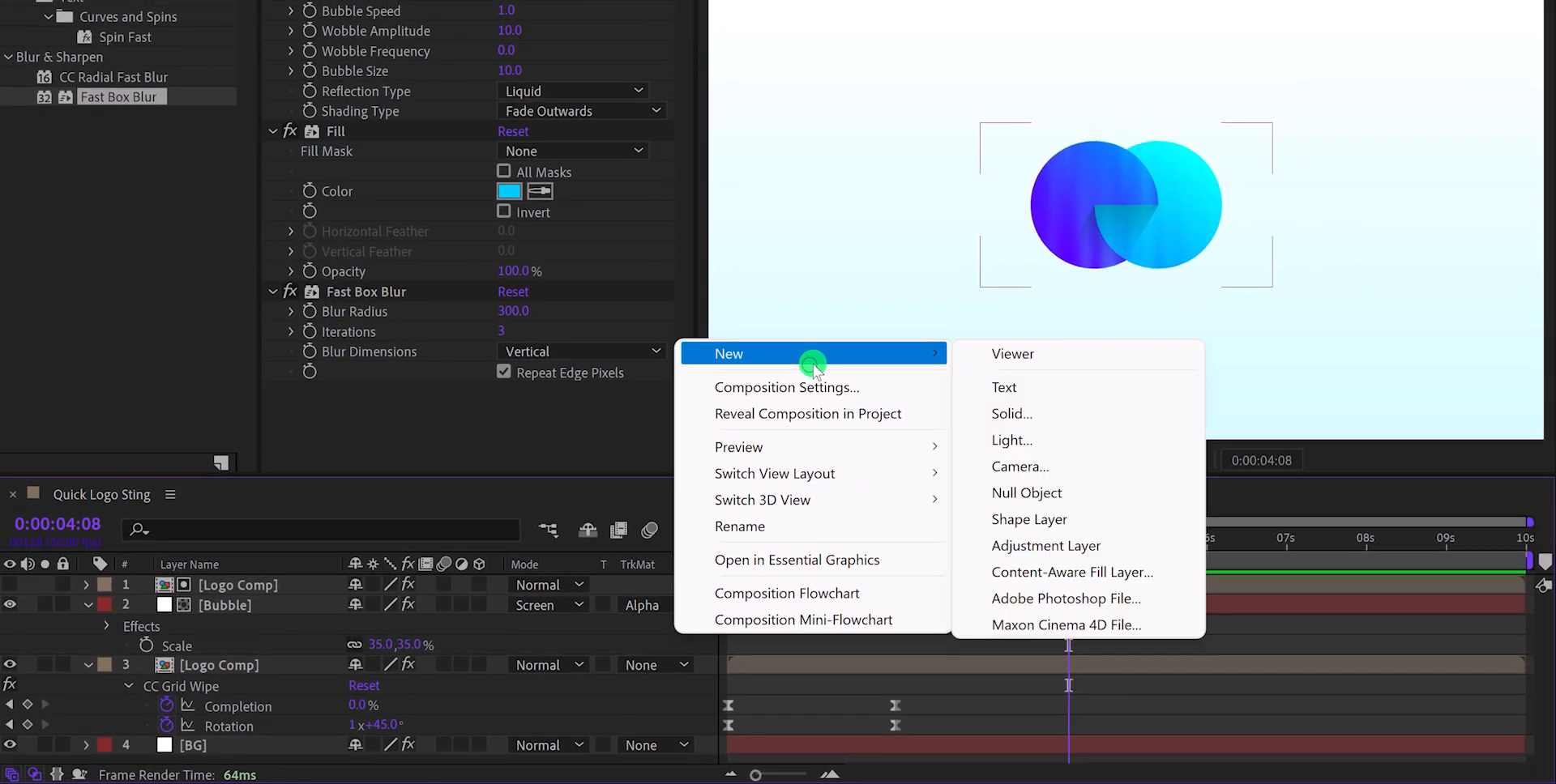
pyautogui.click(1028, 411)
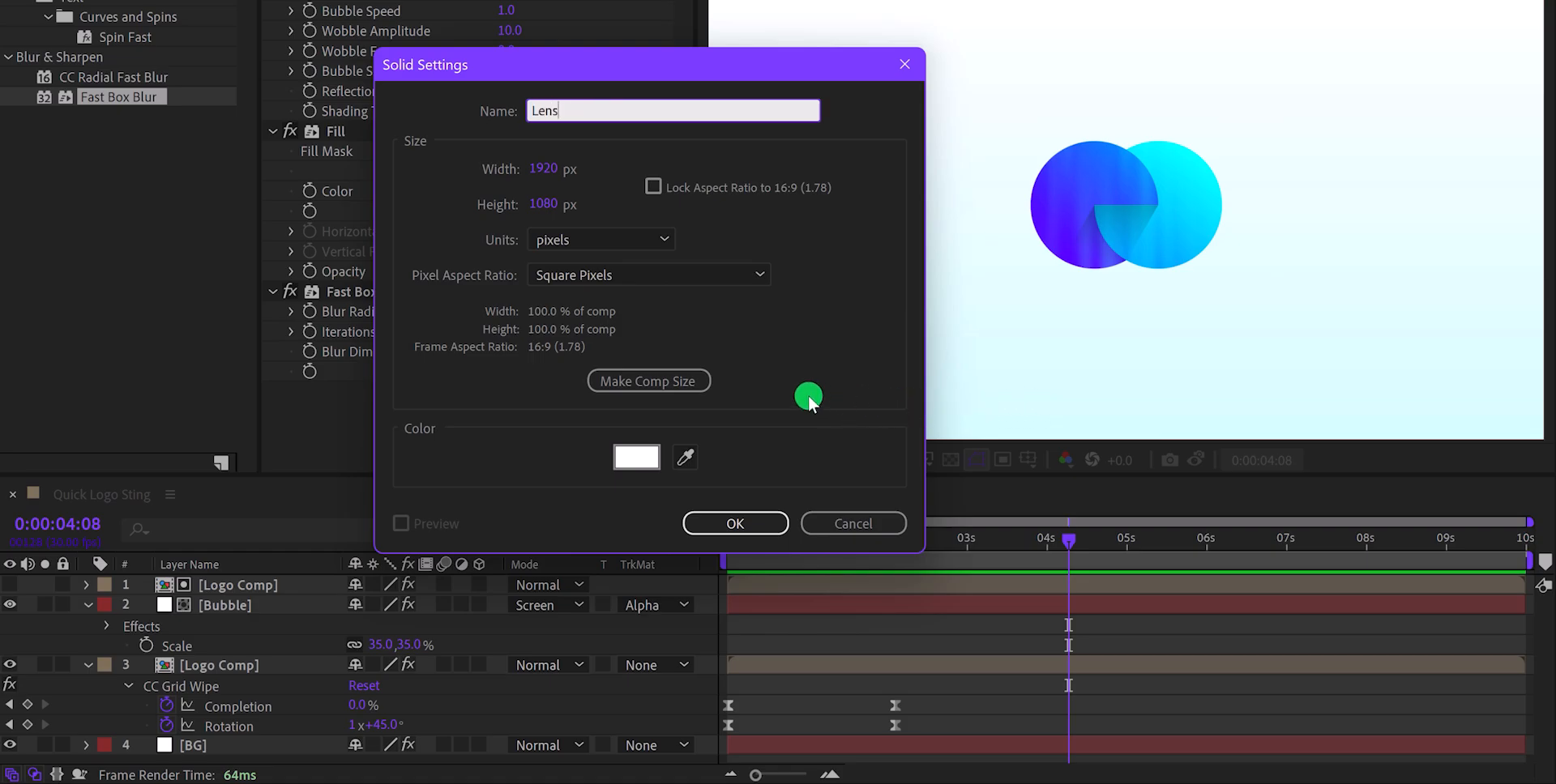
pyautogui.click(658, 460)
pyautogui.moveTo(649, 278); pyautogui.dragTo(617, 313)
pyautogui.click(782, 229)
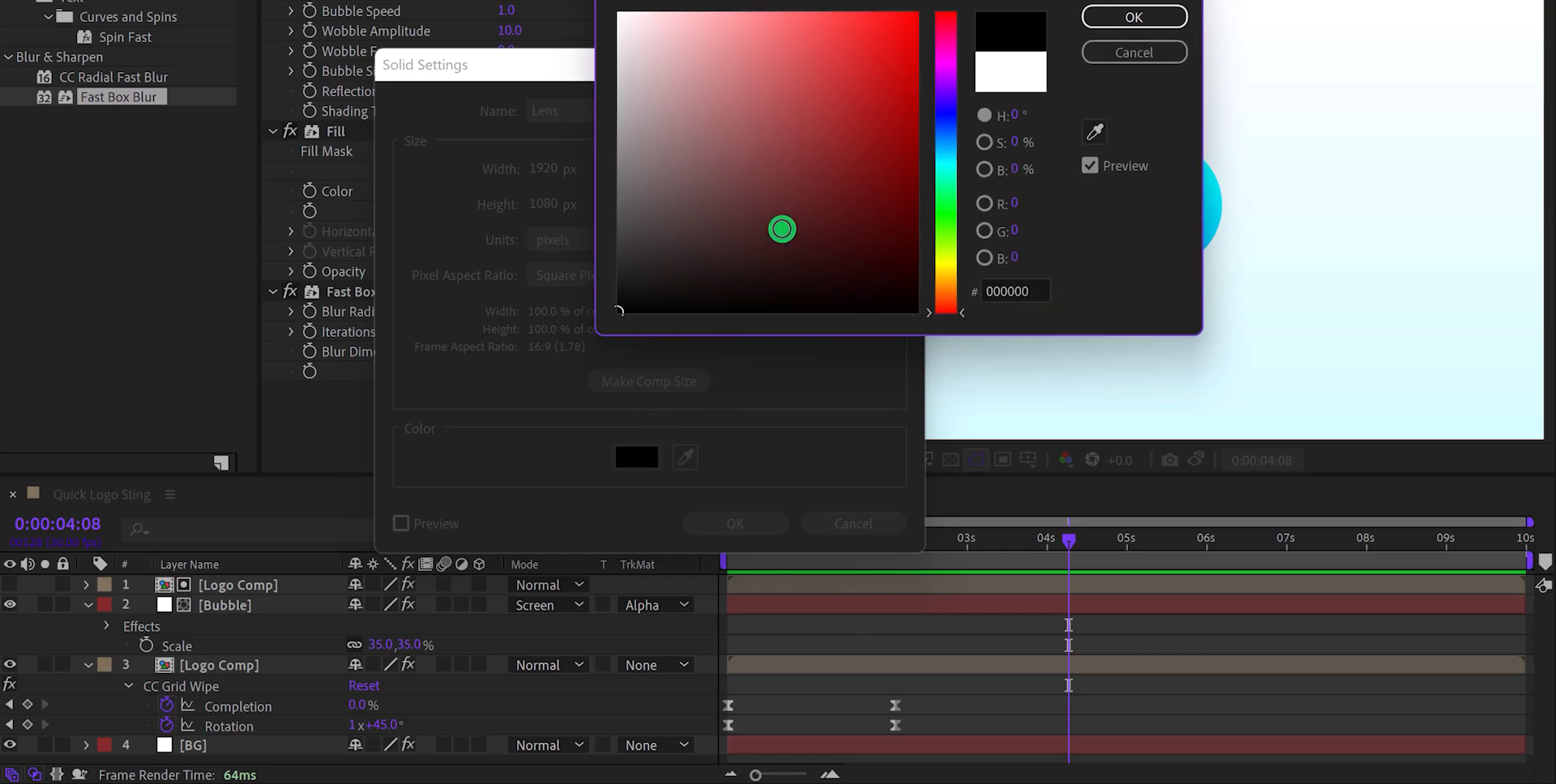
pyautogui.click(1135, 17)
pyautogui.click(740, 528)
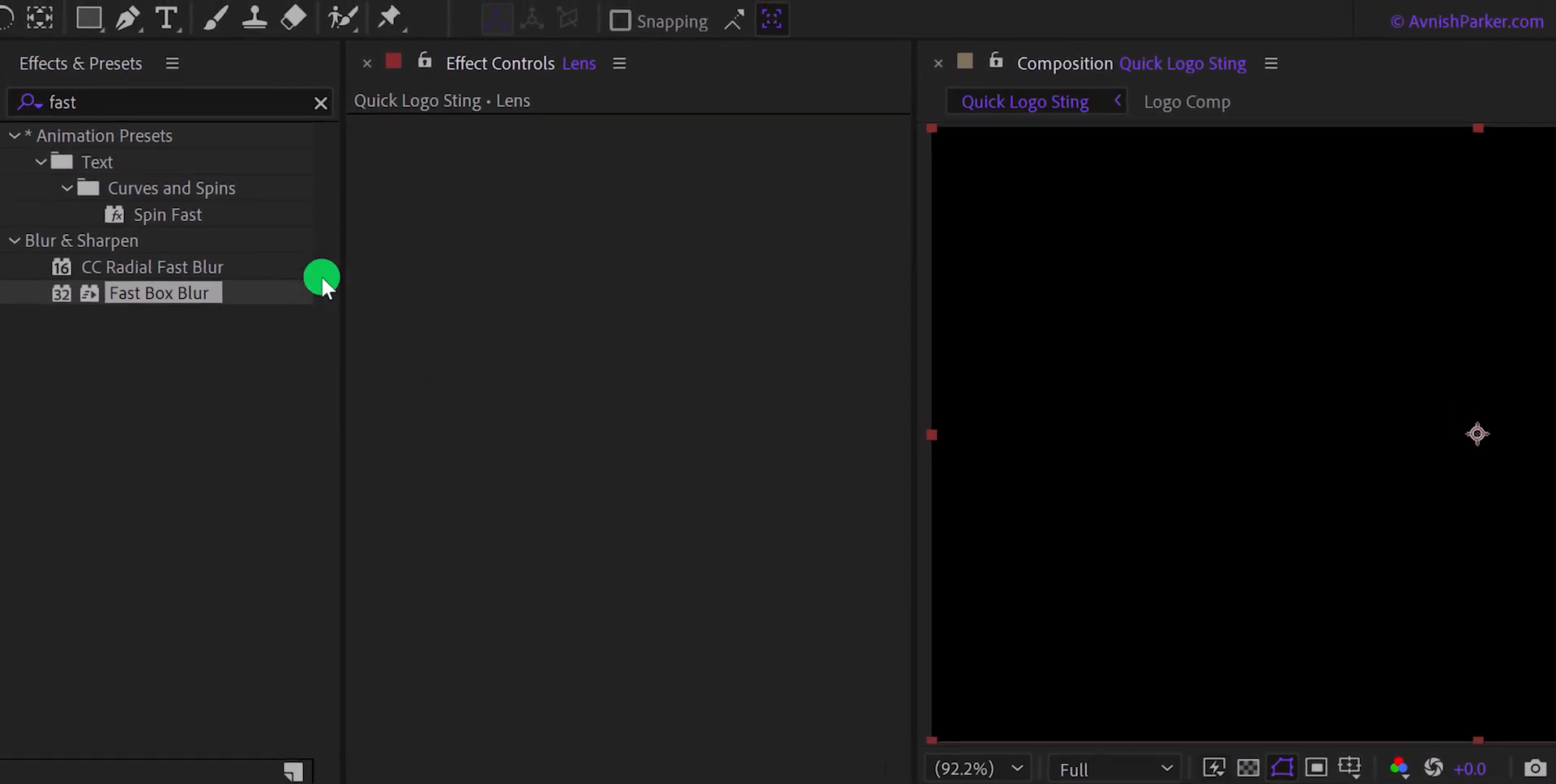
# Find the Lens Flare effect and apply it to the Lens solid.
pyautogui.click(154, 104)
pyautogui.write('lens')
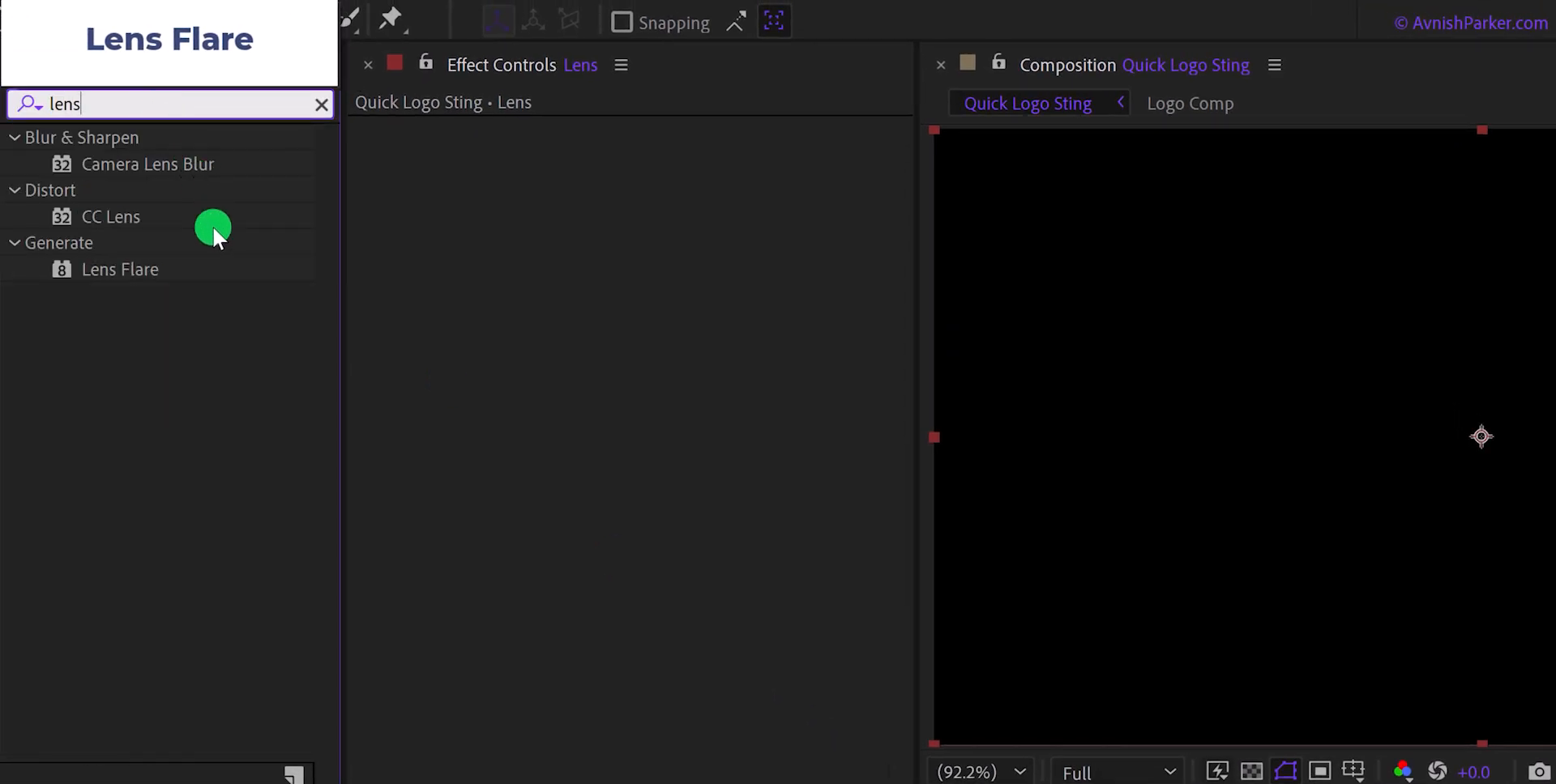
pyautogui.moveTo(132, 271); pyautogui.dragTo(493, 288)
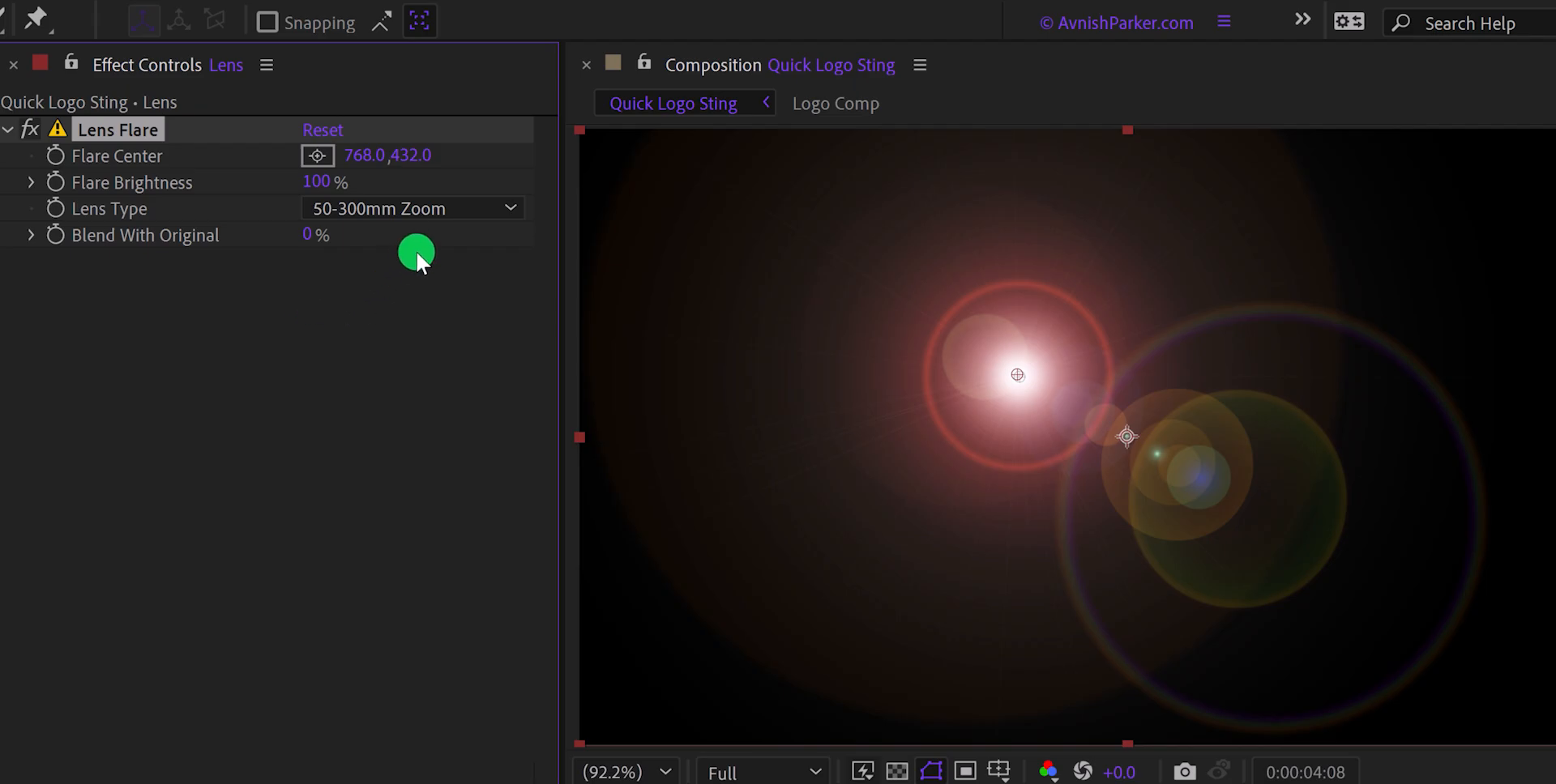
# Set the flare's Lens Type to 105mm Prime and the Lens layer's blending mode to Screen.
pyautogui.click(422, 219)
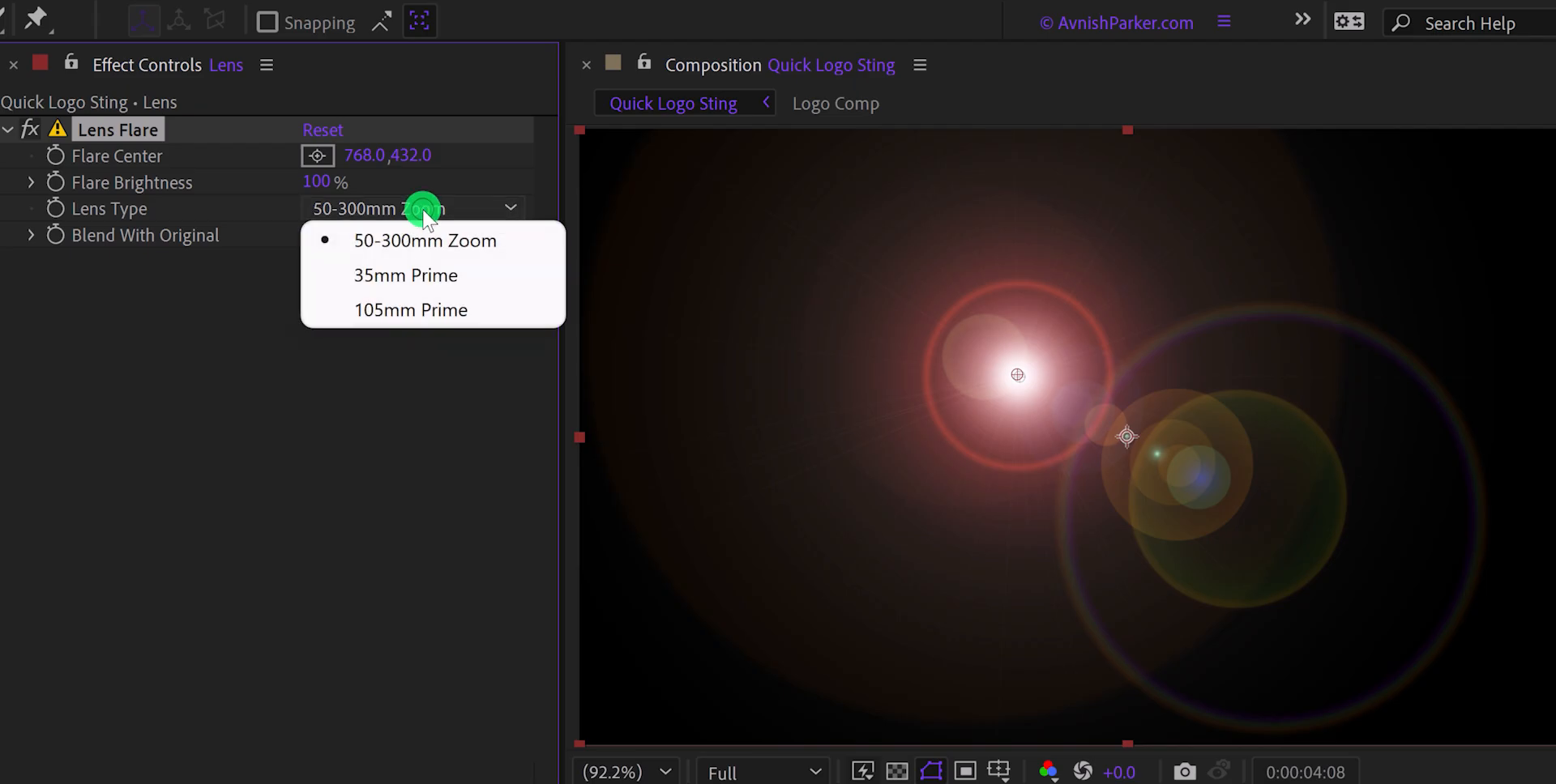
pyautogui.click(428, 311)
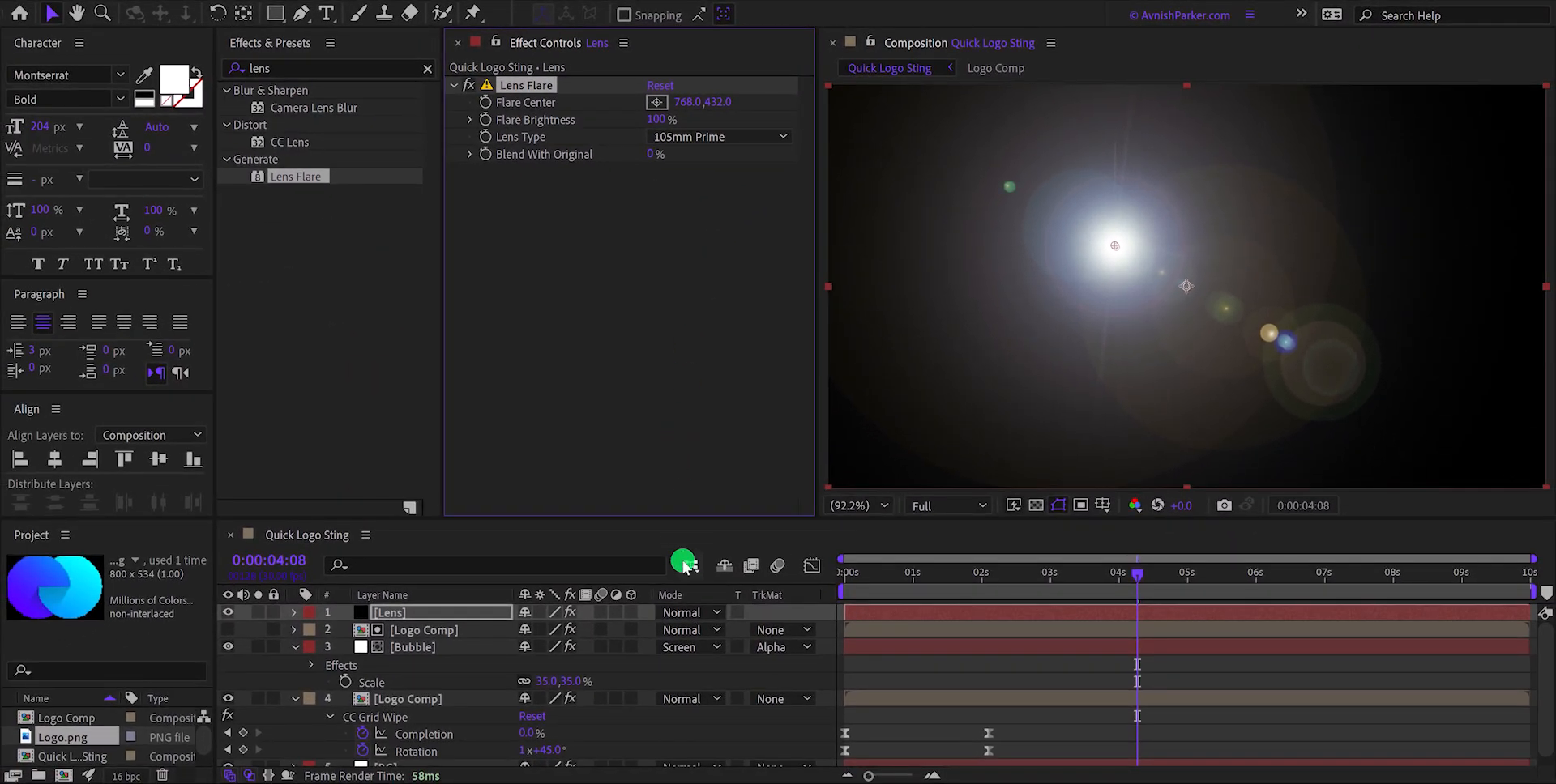
pyautogui.click(680, 614)
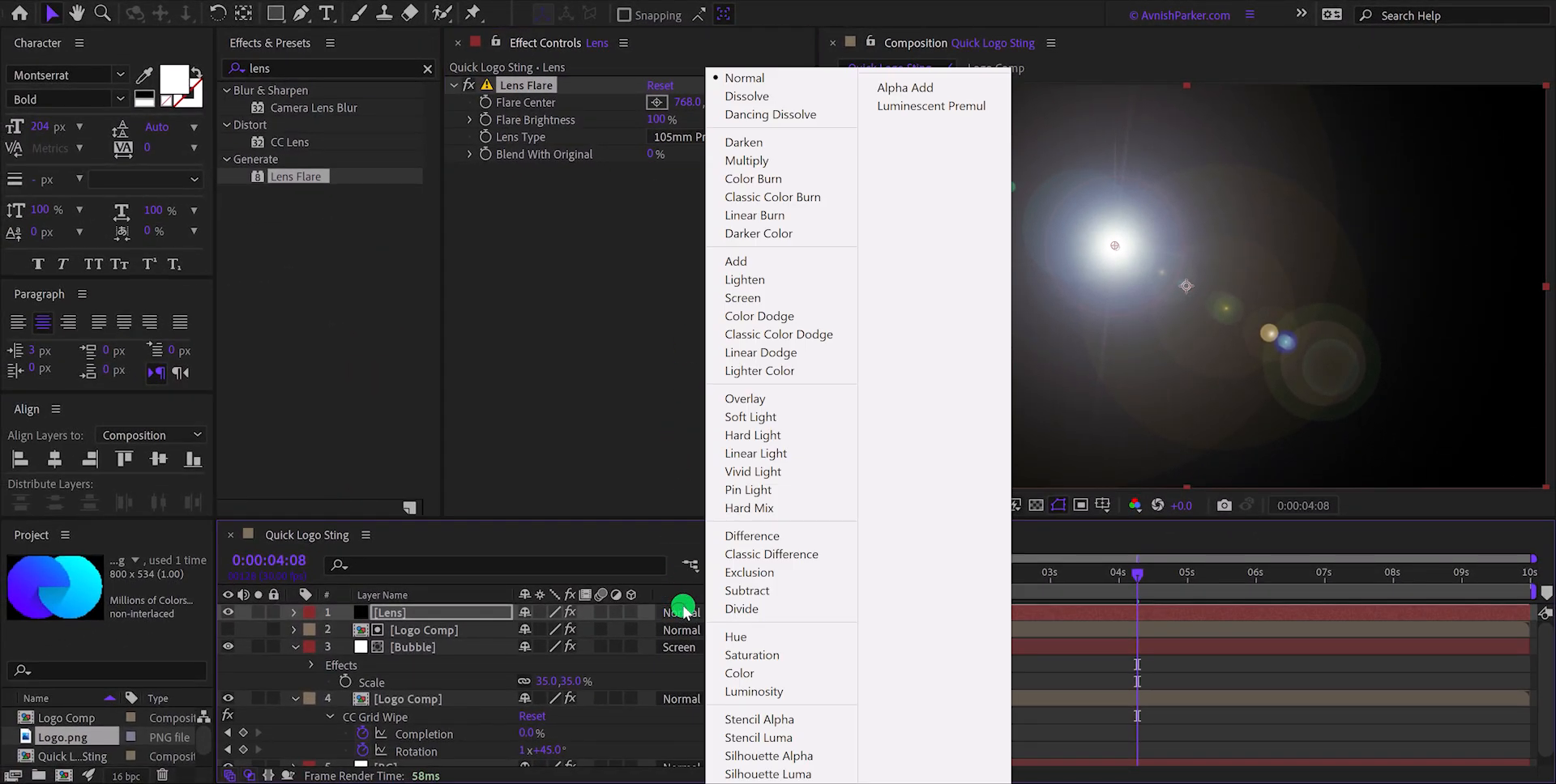
pyautogui.click(731, 298)
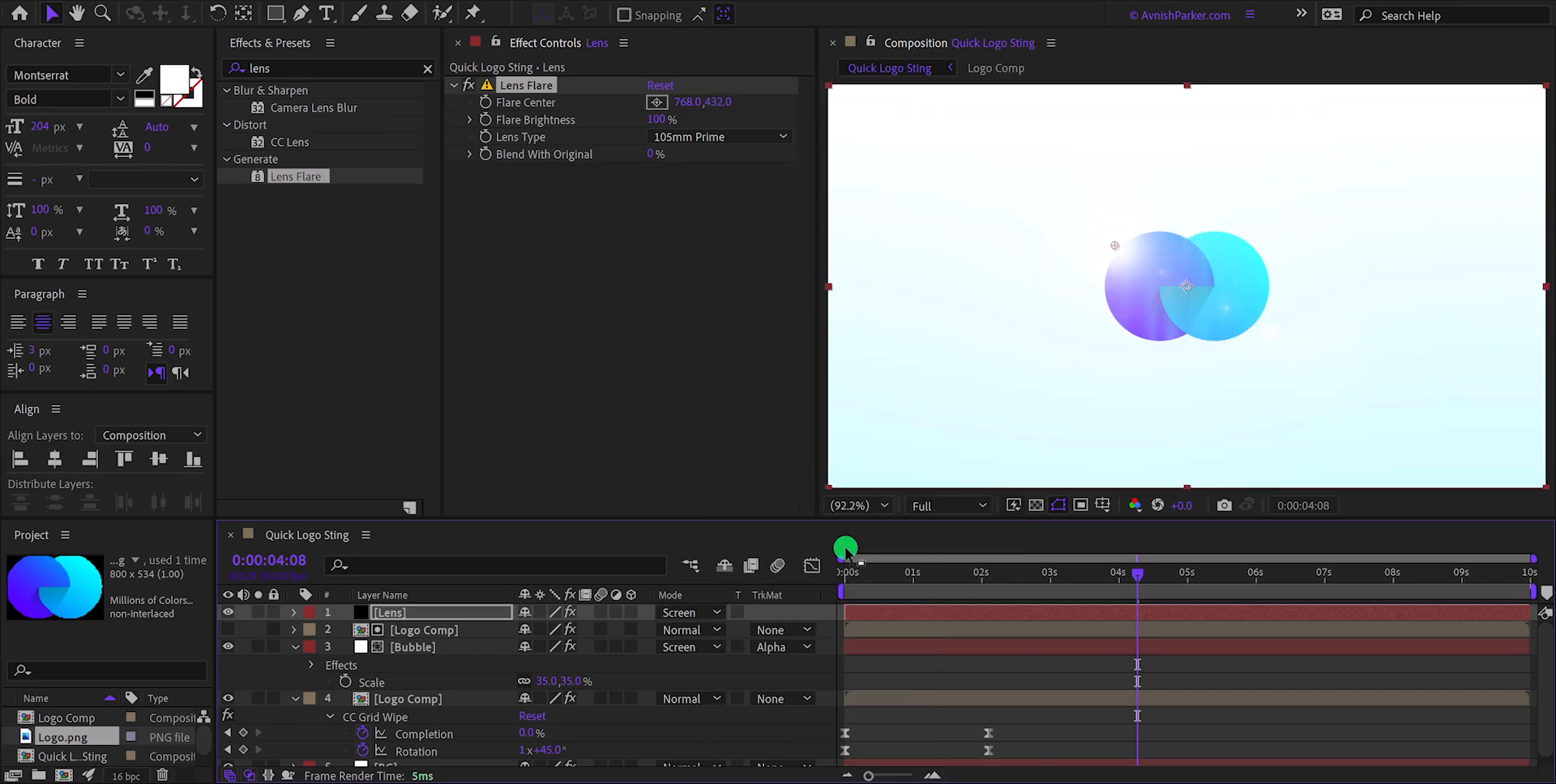
# At 1 second, place the flare center beside the logo's left edge at 729, 545.9 and keyframe Flare Center and Flare Brightness, with brightness at 0%.
pyautogui.moveTo(904, 577); pyautogui.dragTo(913, 610)
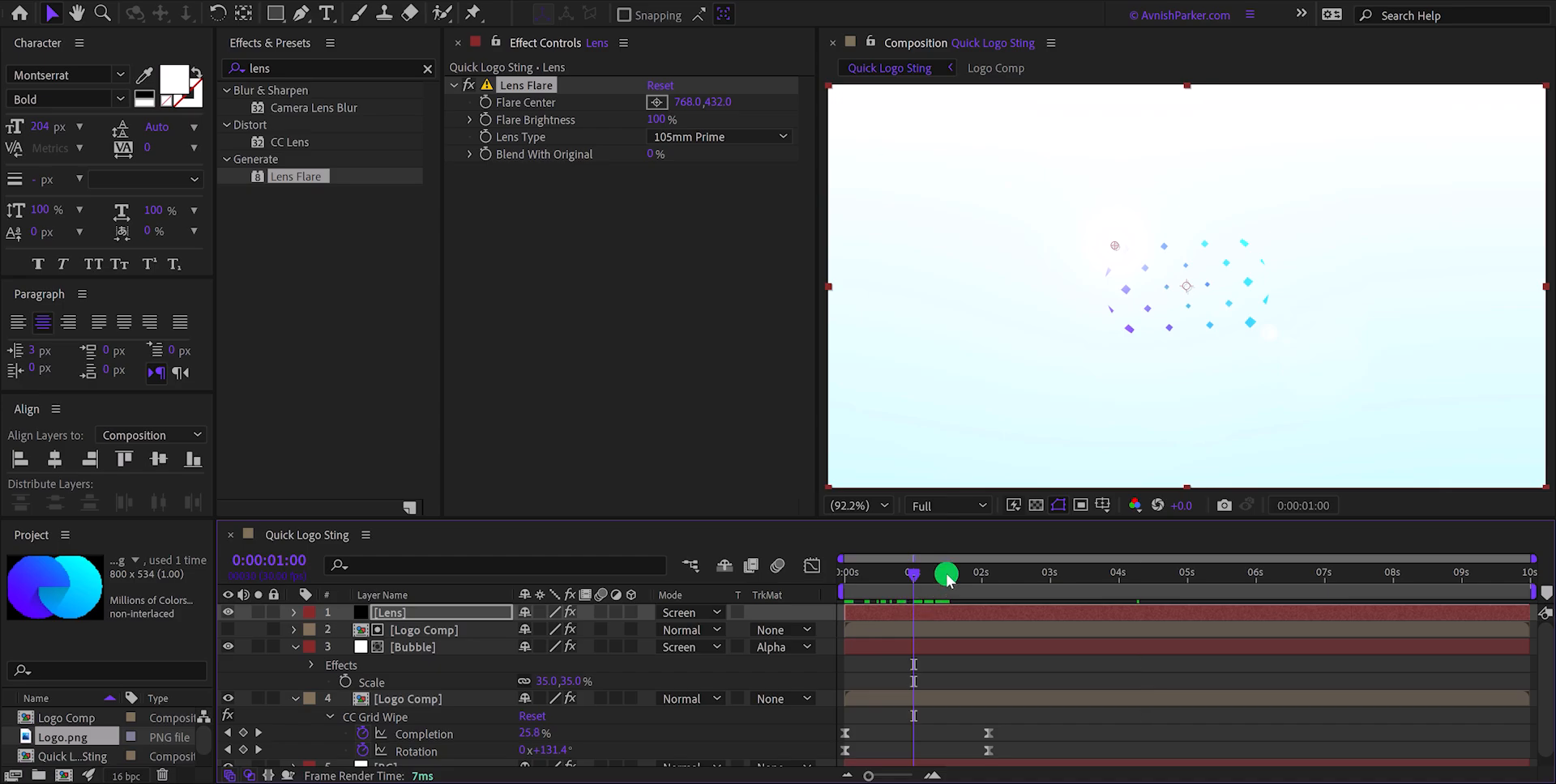
pyautogui.moveTo(1117, 257); pyautogui.dragTo(1104, 294)
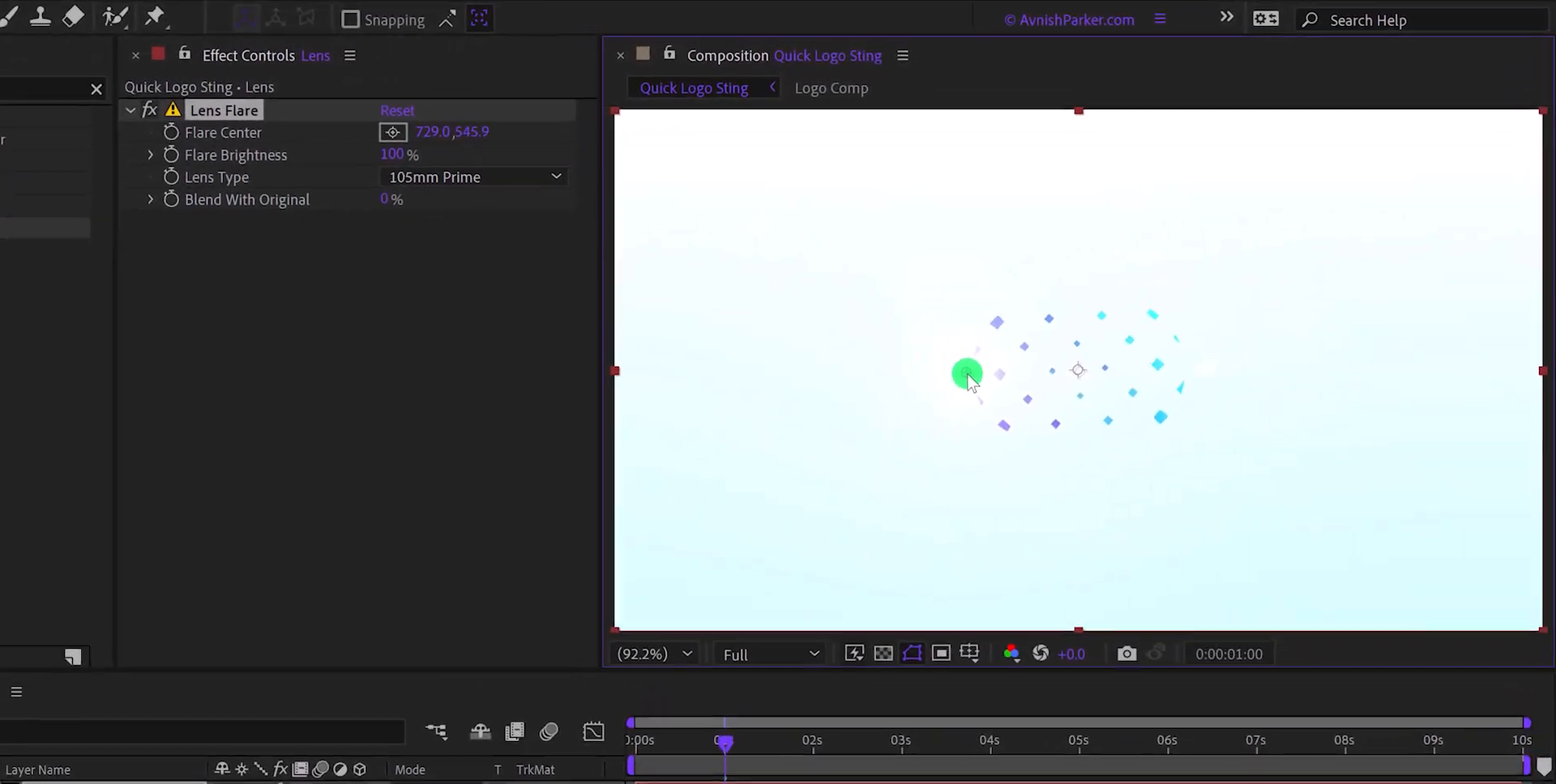
pyautogui.click(429, 164)
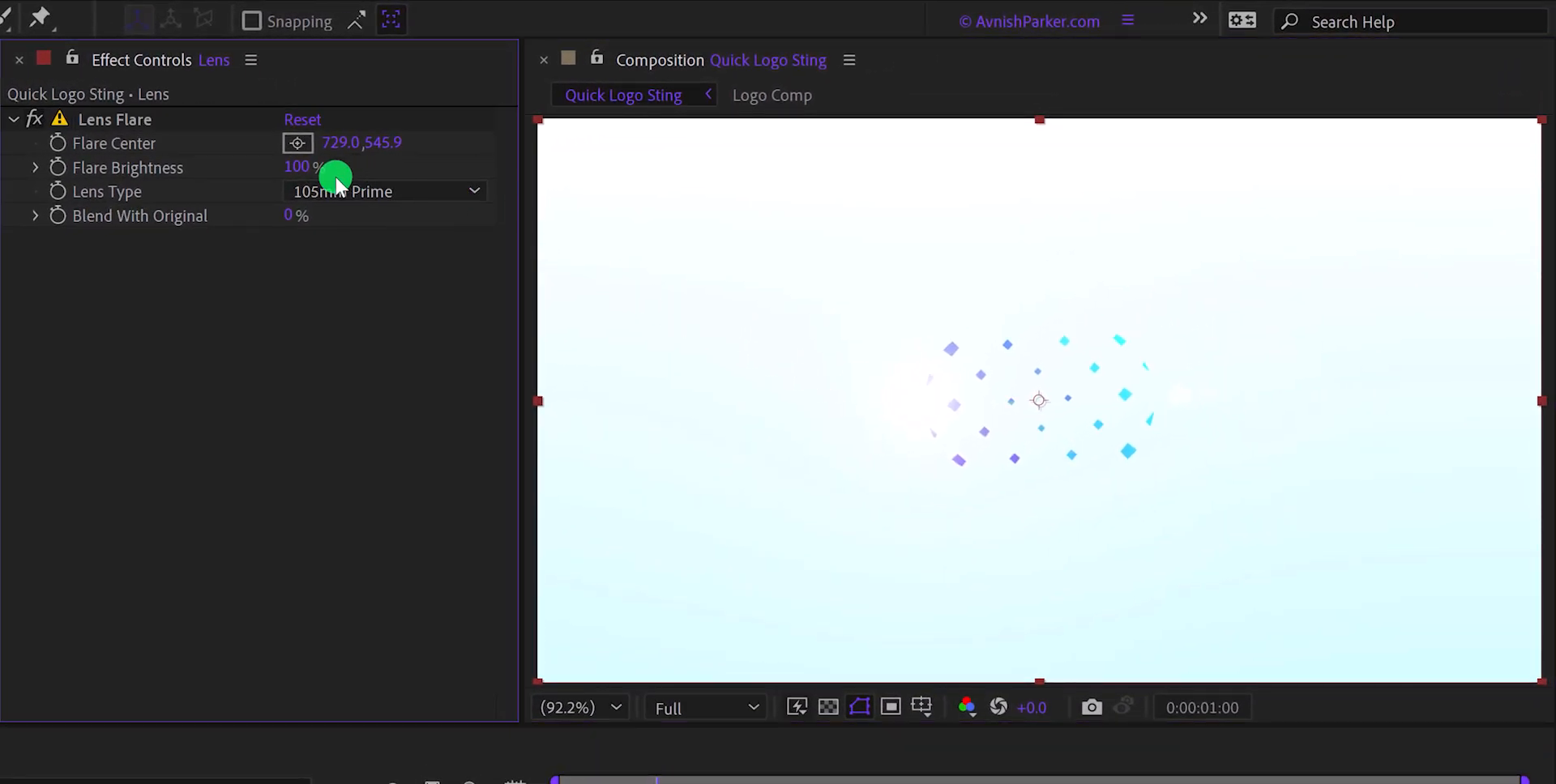
pyautogui.click(67, 151)
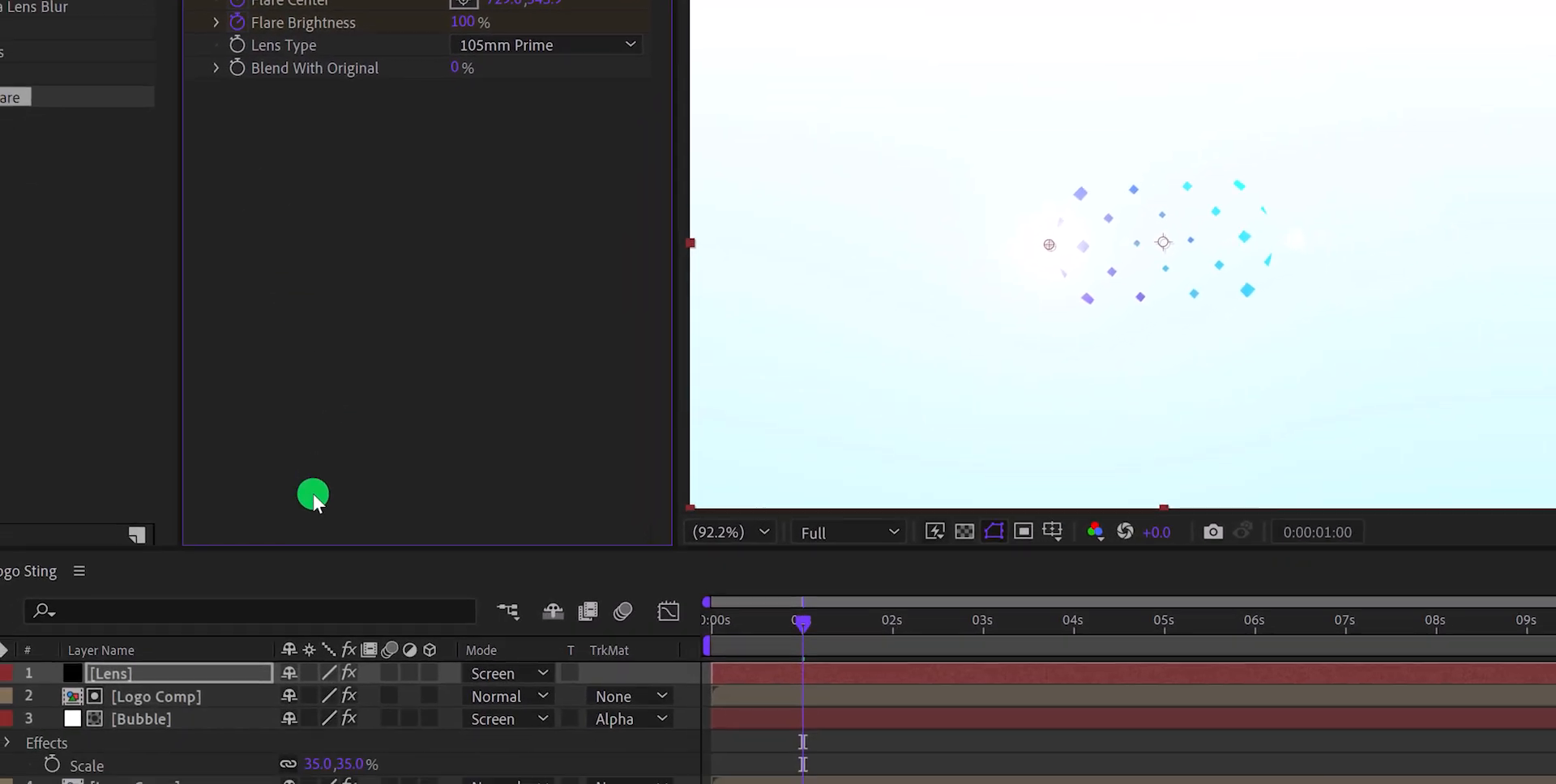
pyautogui.press('u')
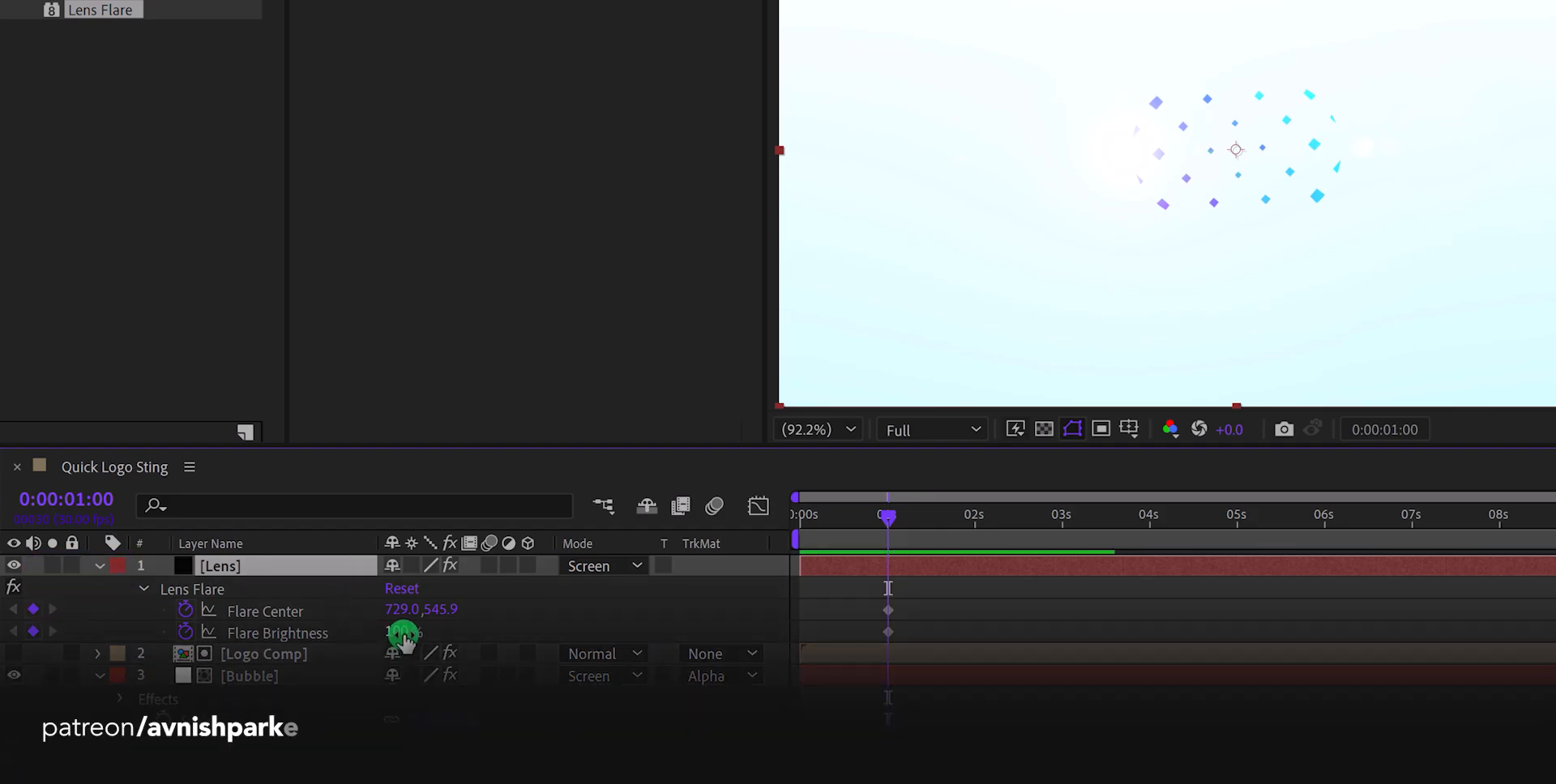
pyautogui.moveTo(403, 638); pyautogui.dragTo(402, 633)
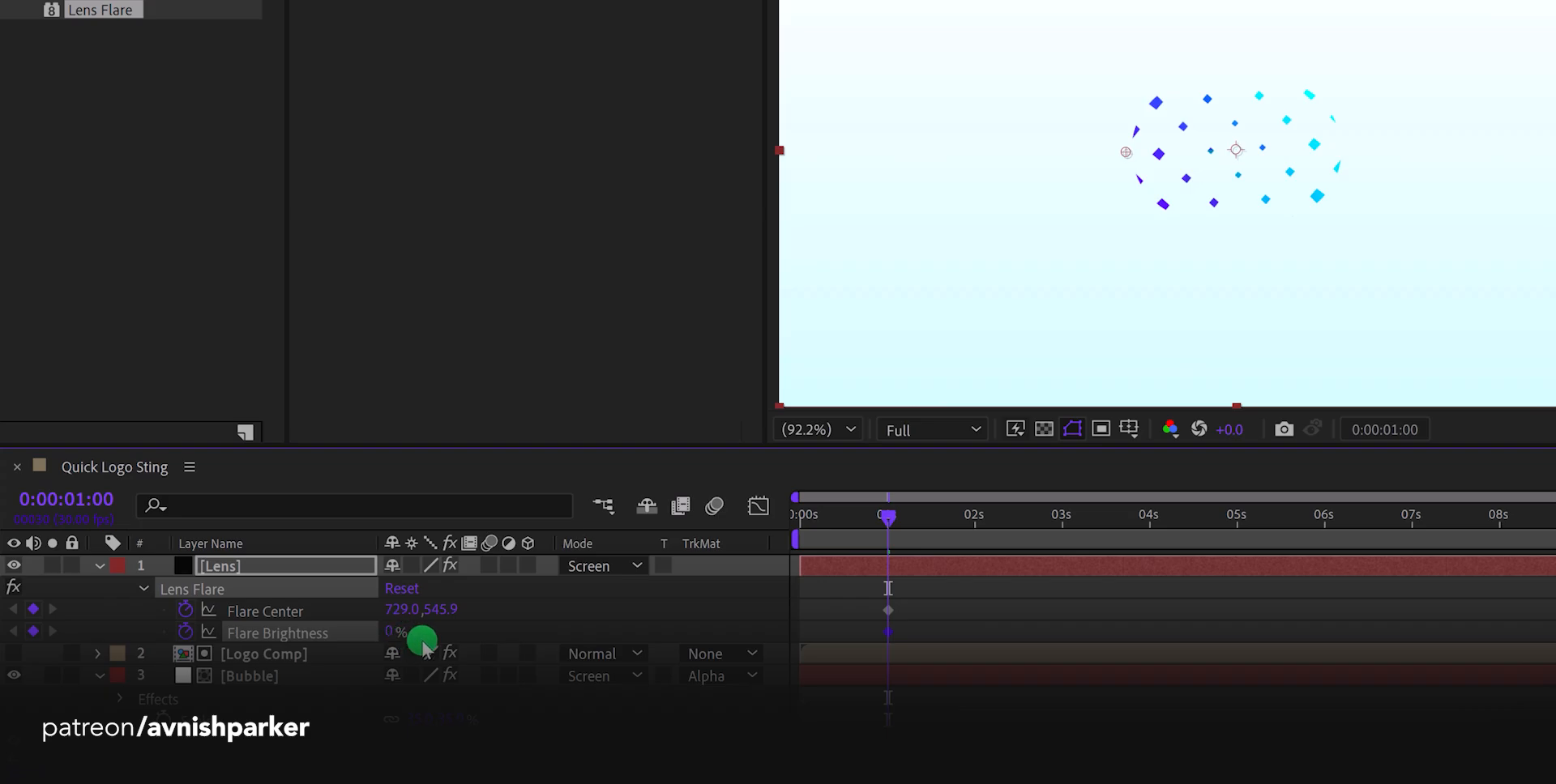
# At 2 seconds, keyframe Flare Brightness at 0% and Flare Center at 1306, 545.9, and set the 1-second Flare Center keyframe to 607, 545.9.
pyautogui.moveTo(890, 524); pyautogui.dragTo(978, 536)
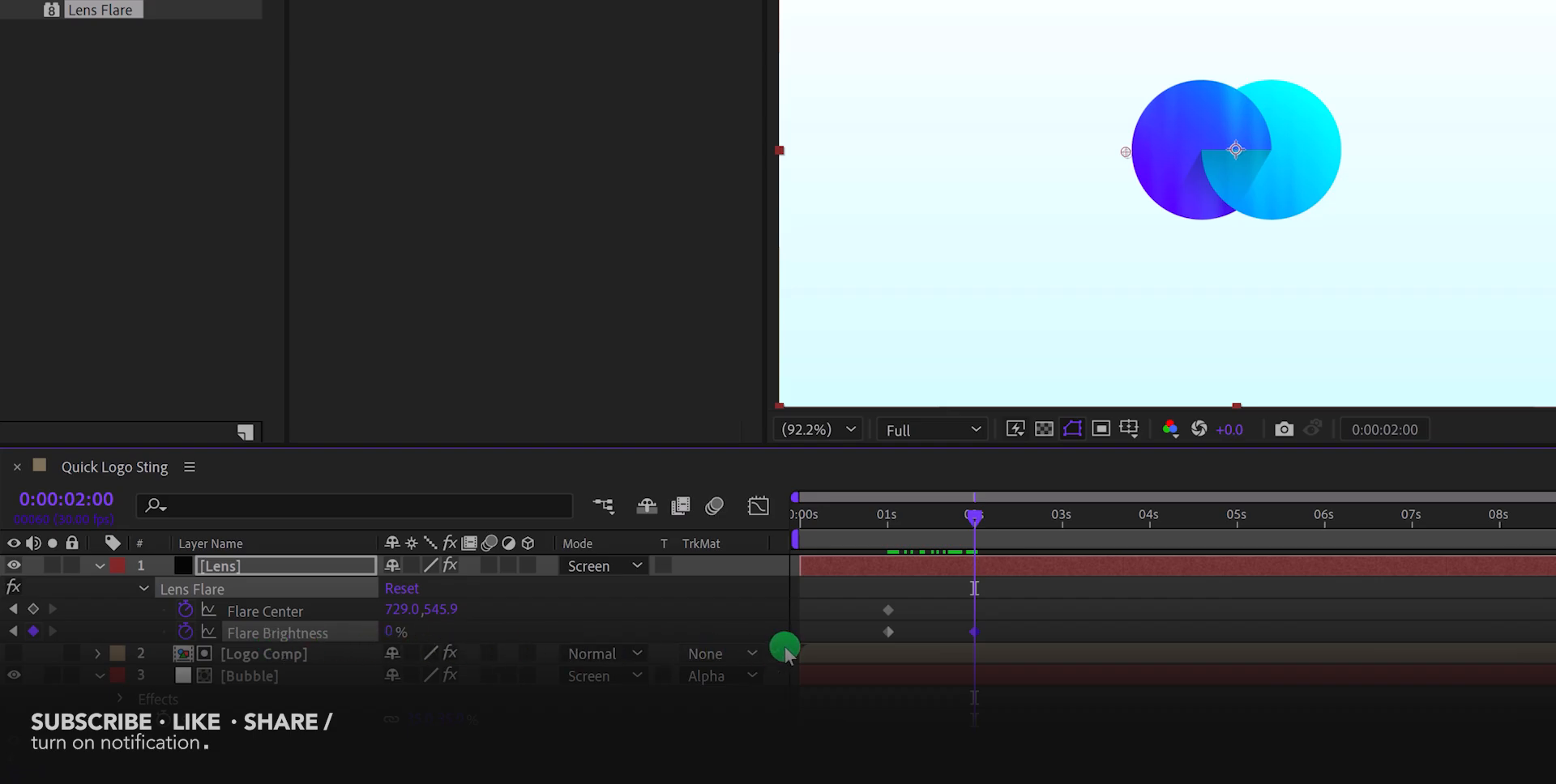
pyautogui.moveTo(413, 611); pyautogui.dragTo(1122, 597)
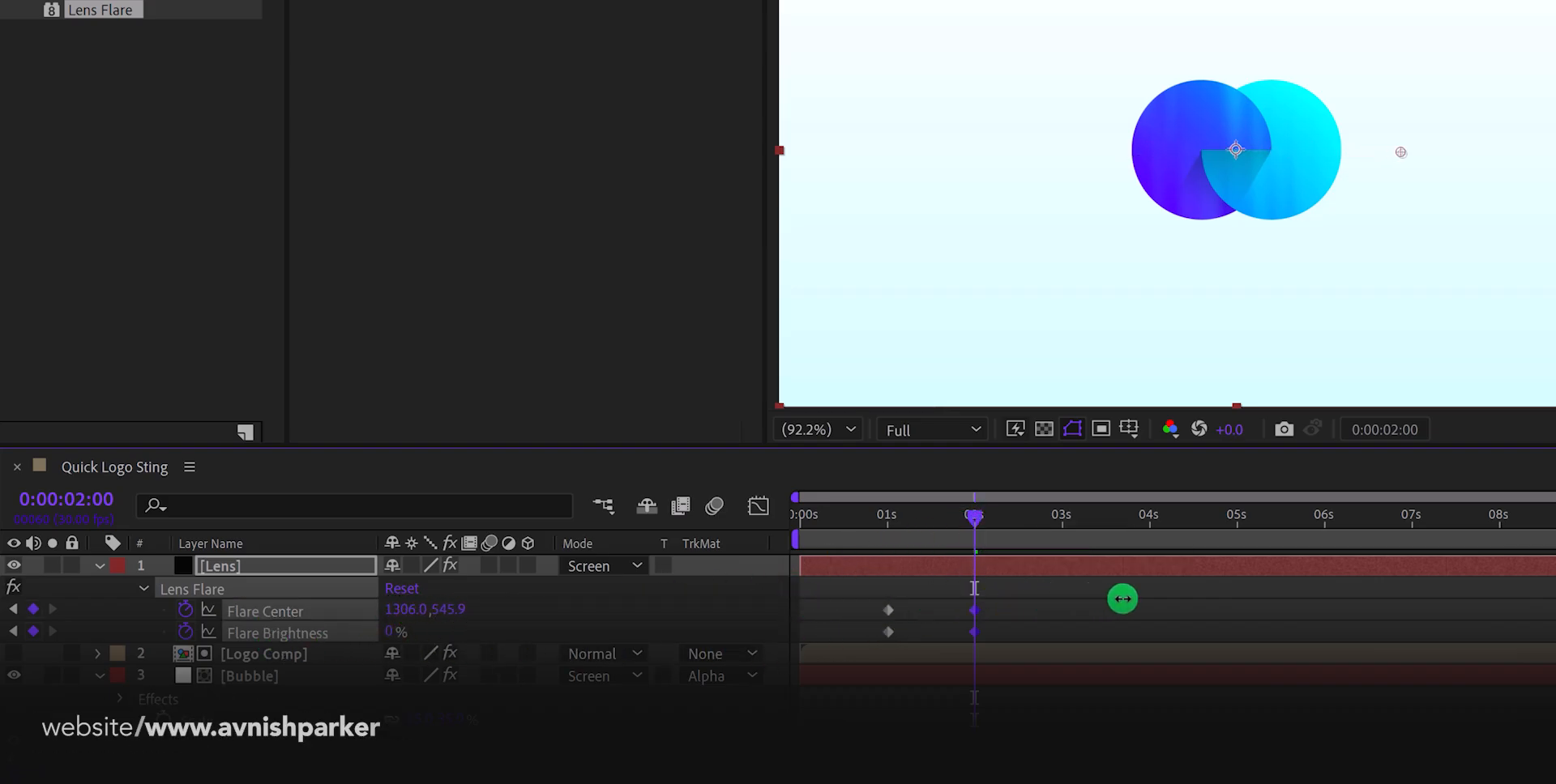
pyautogui.moveTo(902, 528)
pyautogui.mouseDown()
pyautogui.moveTo(848, 530)
pyautogui.moveTo(893, 549)
pyautogui.mouseUp()
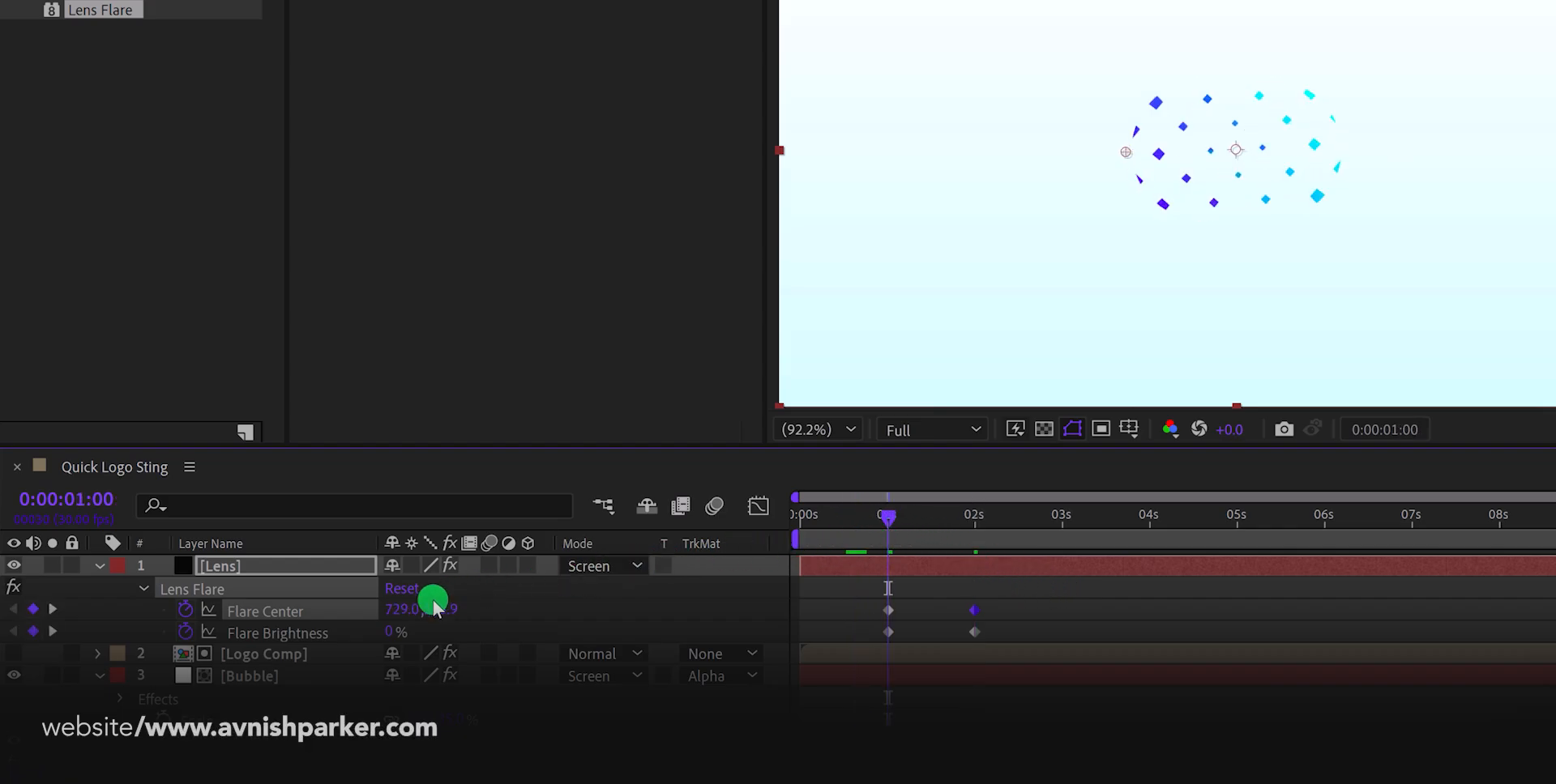
pyautogui.moveTo(414, 609); pyautogui.dragTo(375, 612)
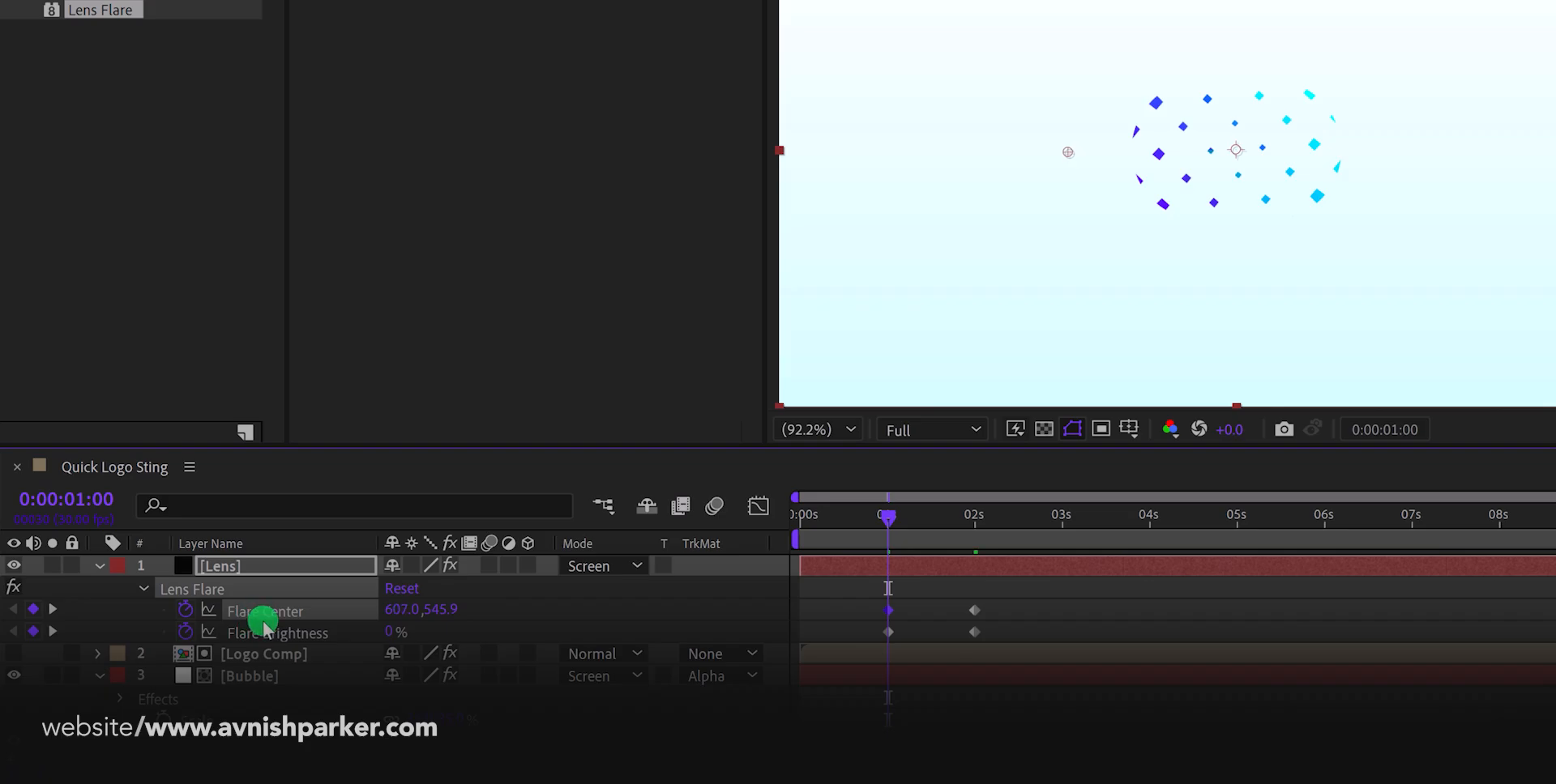
# Keyframe Flare Brightness at 153% at 0:00:01:14 and preview the lens flare sweep across the logo.
pyautogui.moveTo(906, 533); pyautogui.dragTo(928, 561)
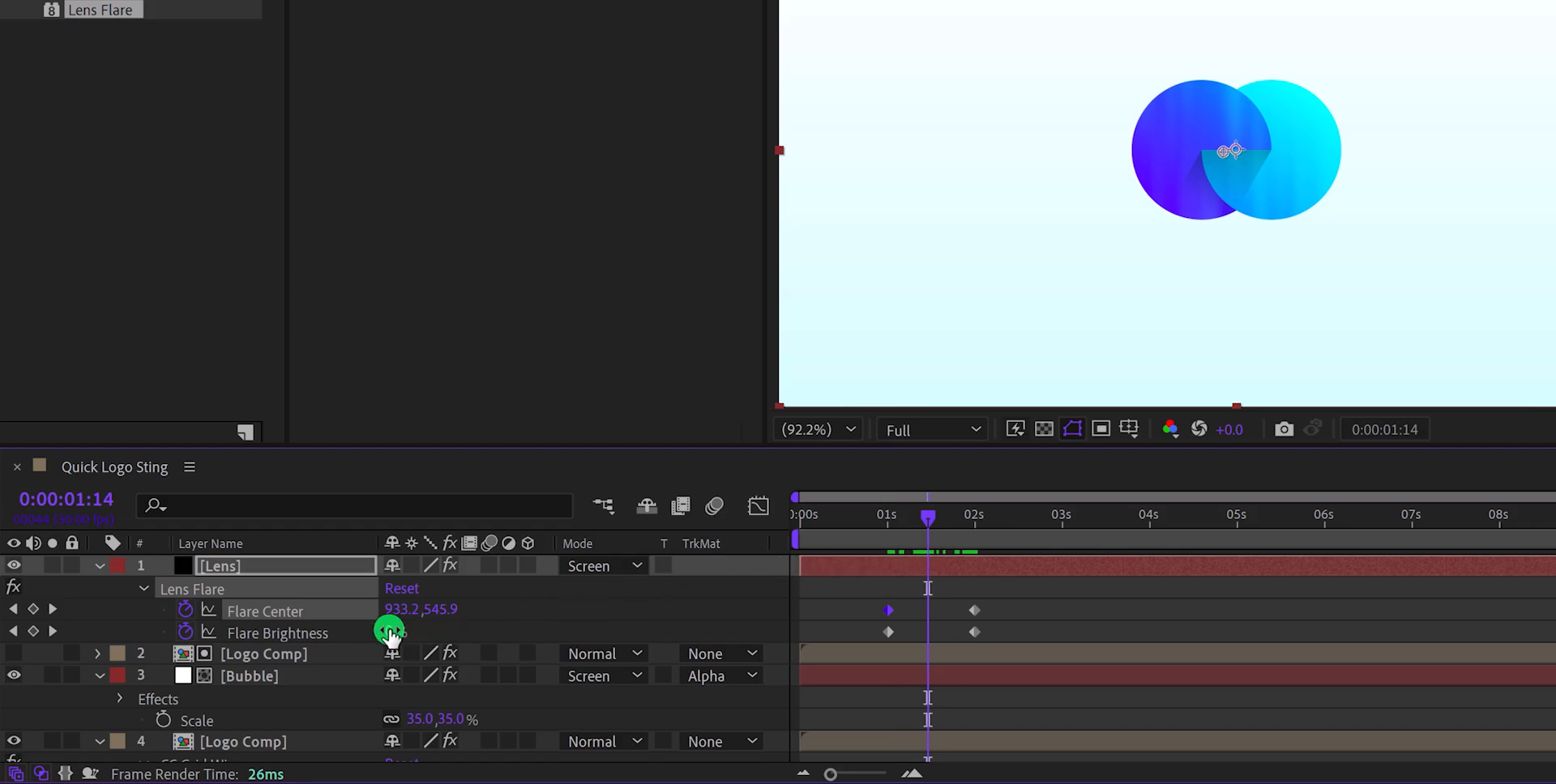
pyautogui.moveTo(389, 634); pyautogui.dragTo(576, 613)
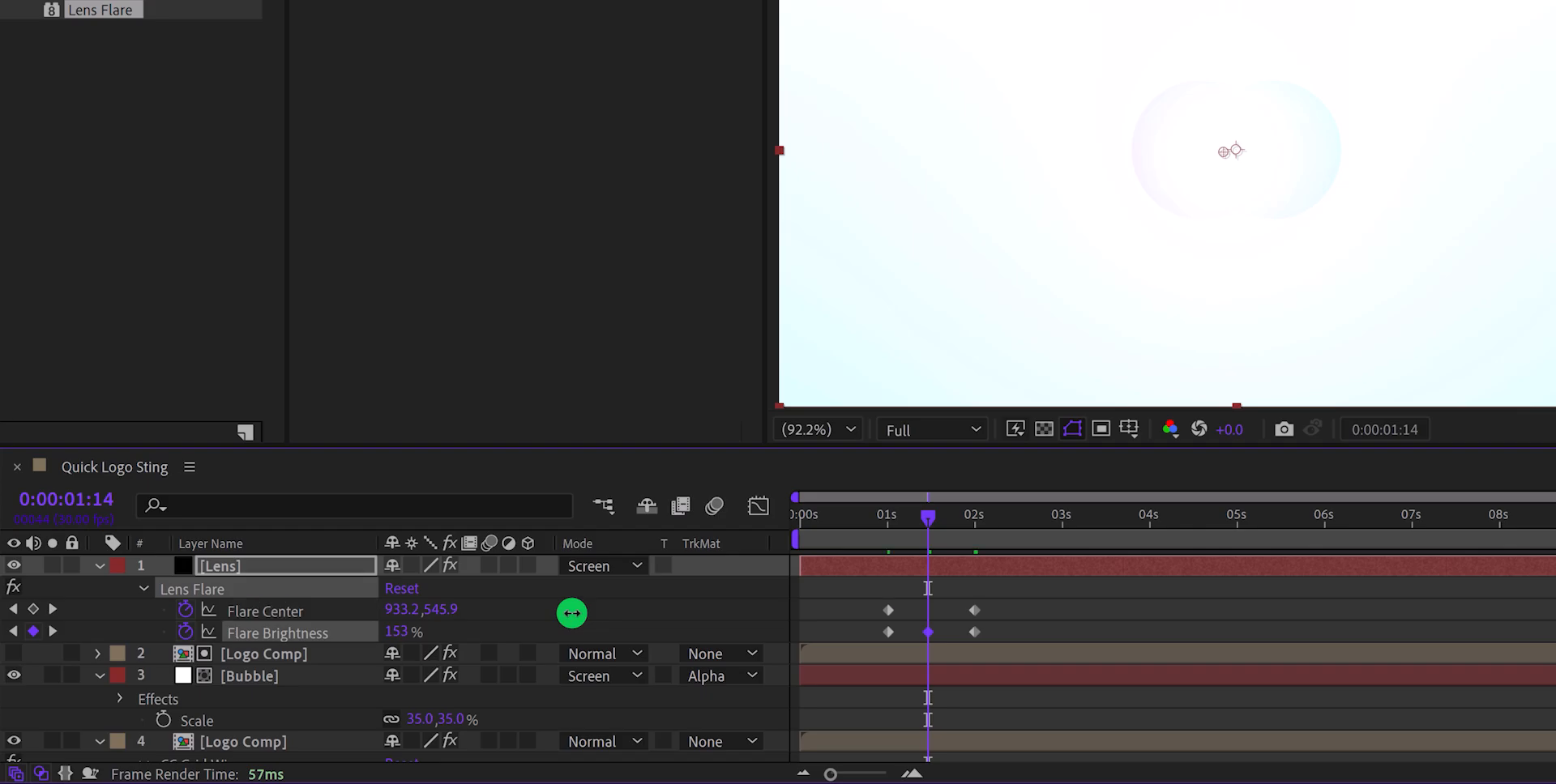
pyautogui.press('space')
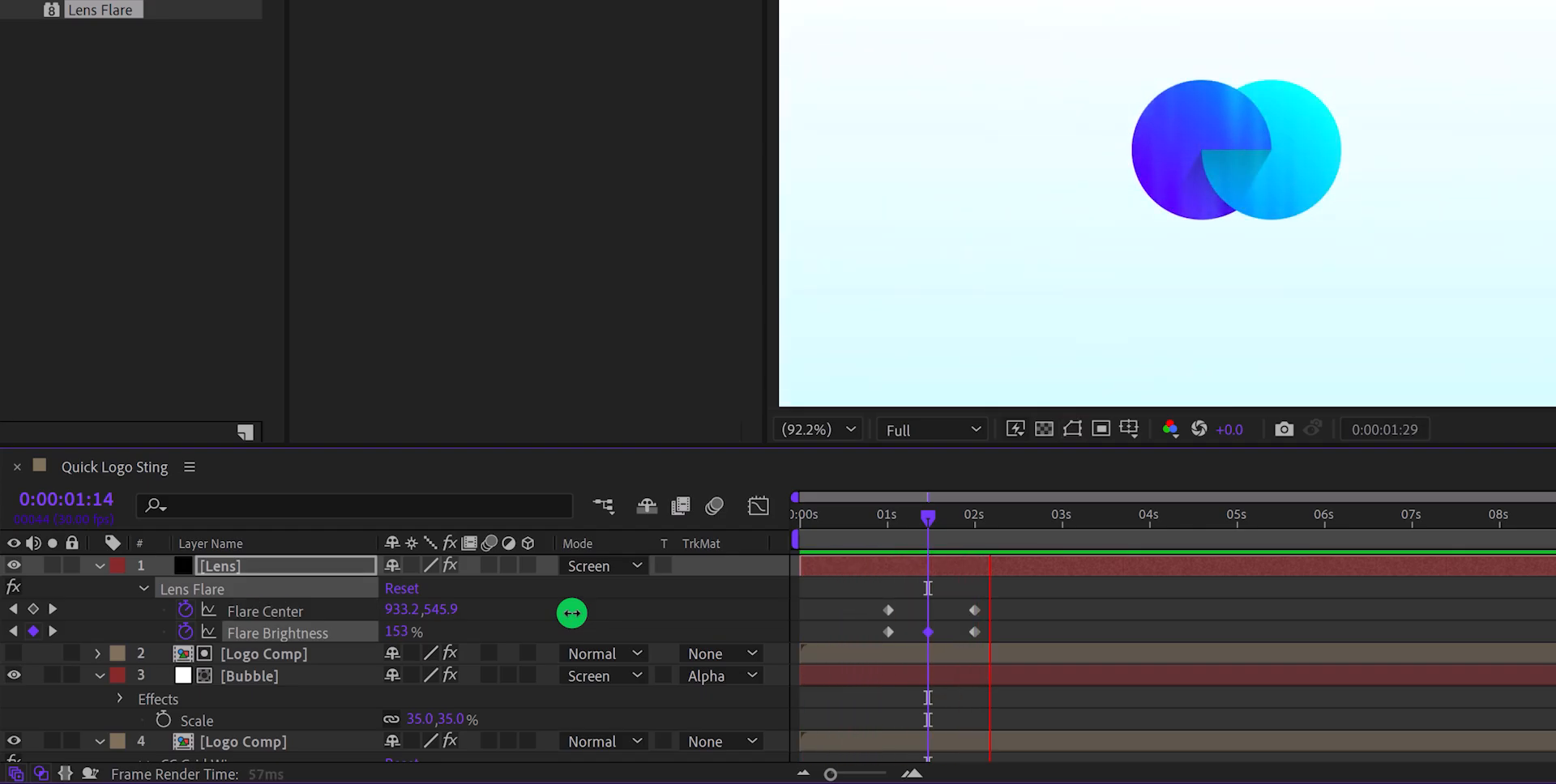
# Shift all Flare Center and Flare Brightness keyframes earlier so the brightness peak sits at 0:00:01:02, and apply Easy Ease to them.
pyautogui.press('space')
pyautogui.moveTo(872, 514); pyautogui.dragTo(893, 556)
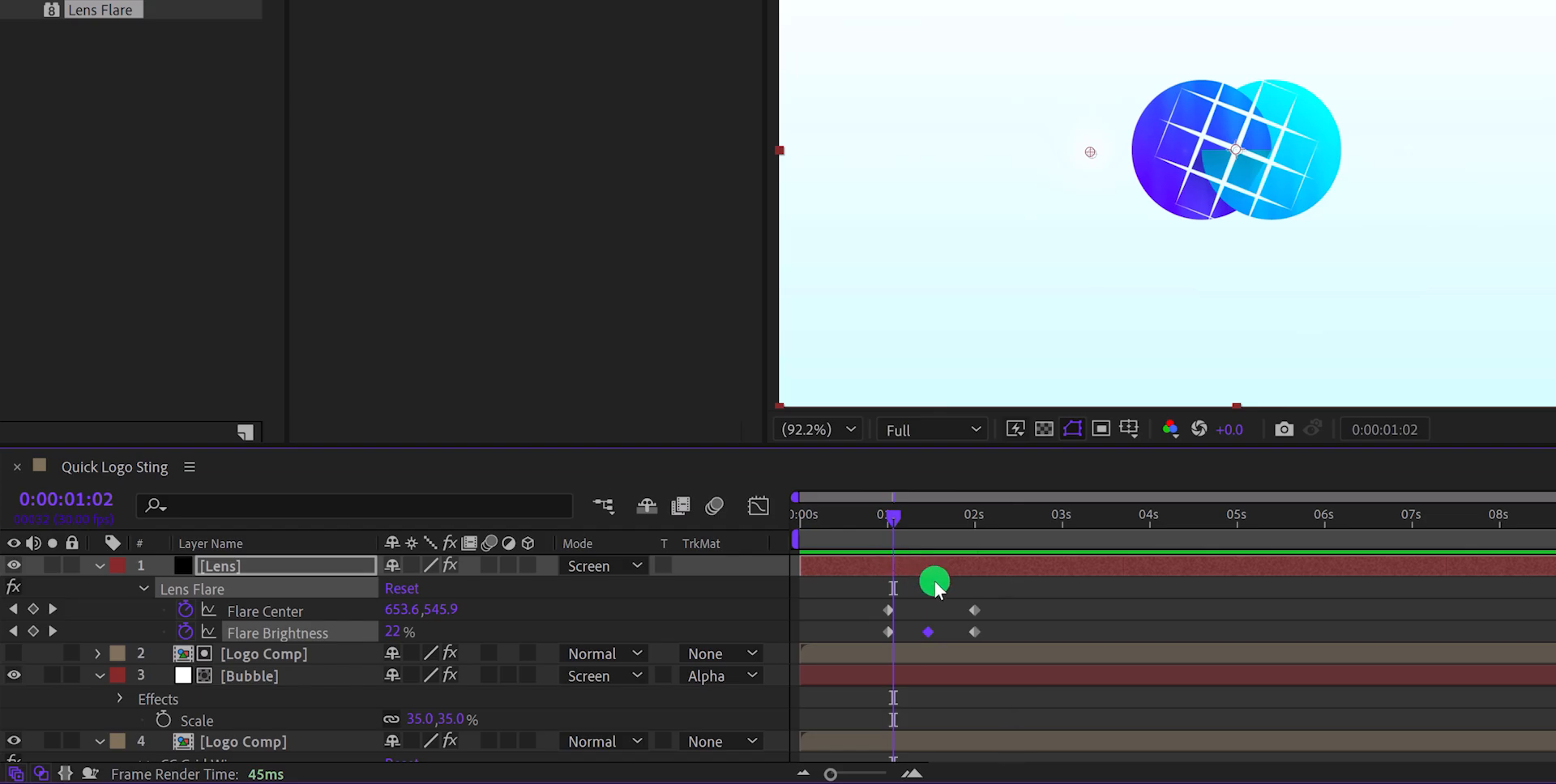
pyautogui.moveTo(1001, 594); pyautogui.dragTo(897, 634)
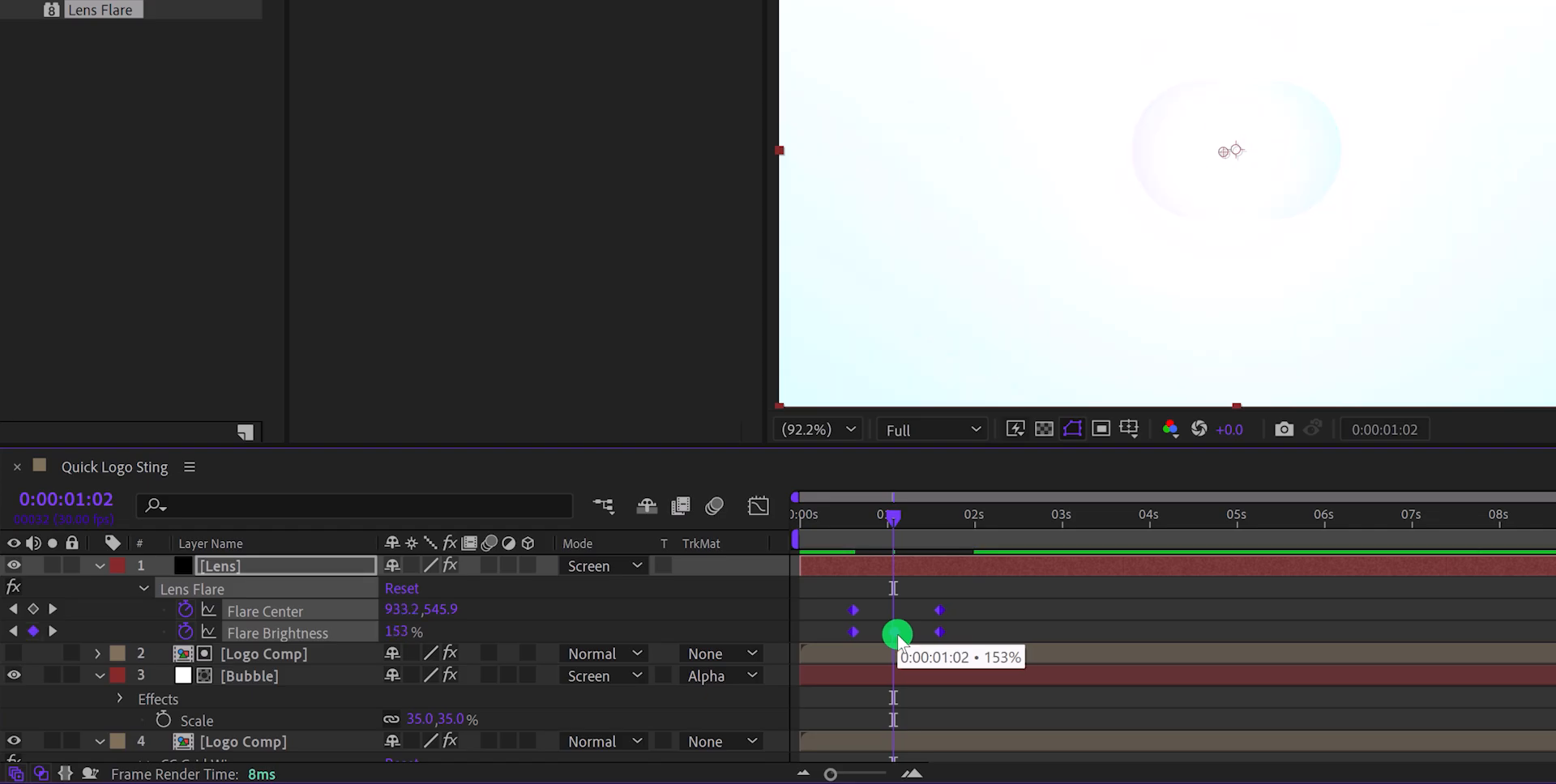
pyautogui.press('F9')
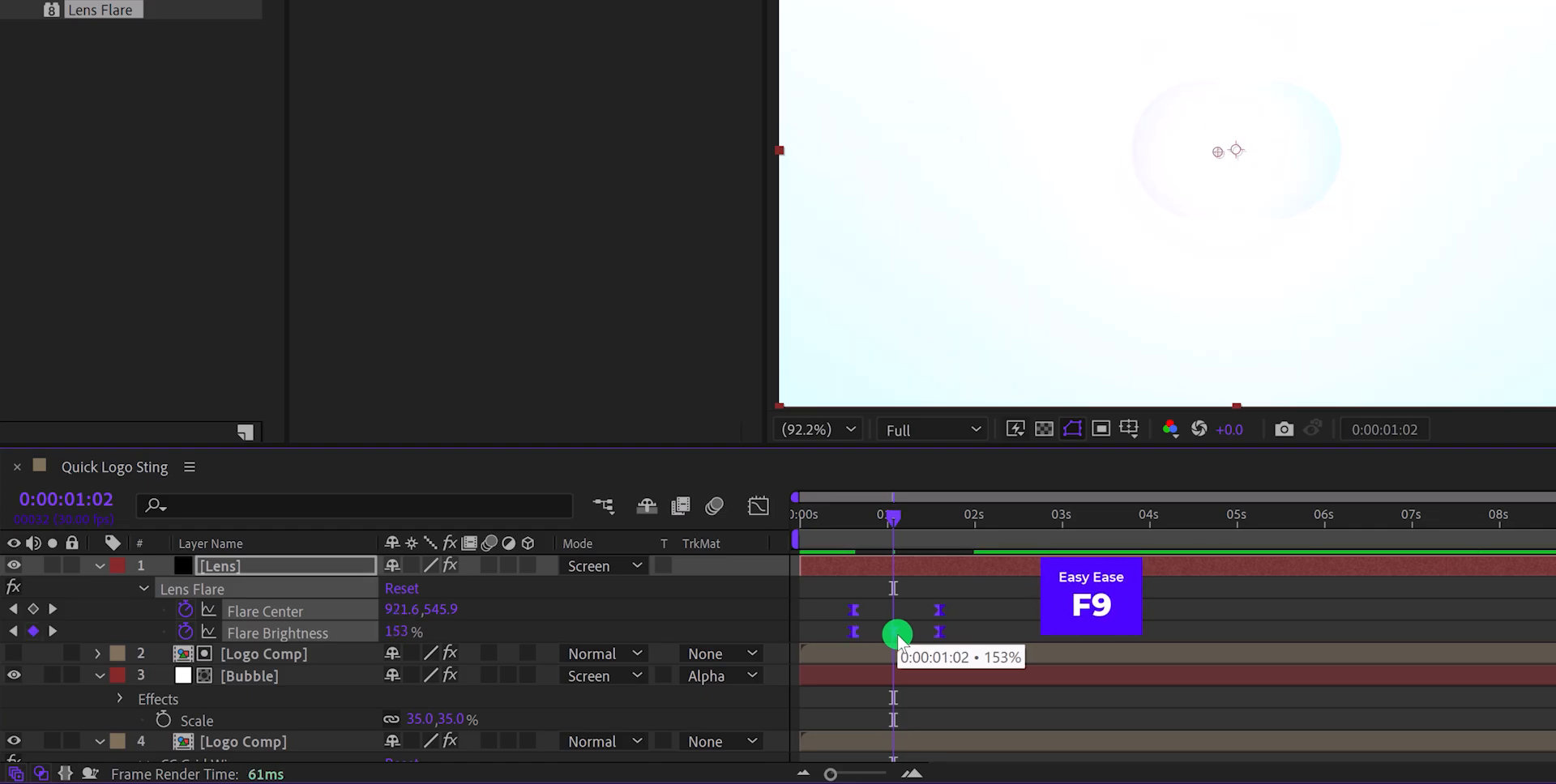
# Reshape the flare keyframes' speed curves into steep peaks between the keyframes with gentle starts and ends, and preview the sweep.
pyautogui.click(758, 507)
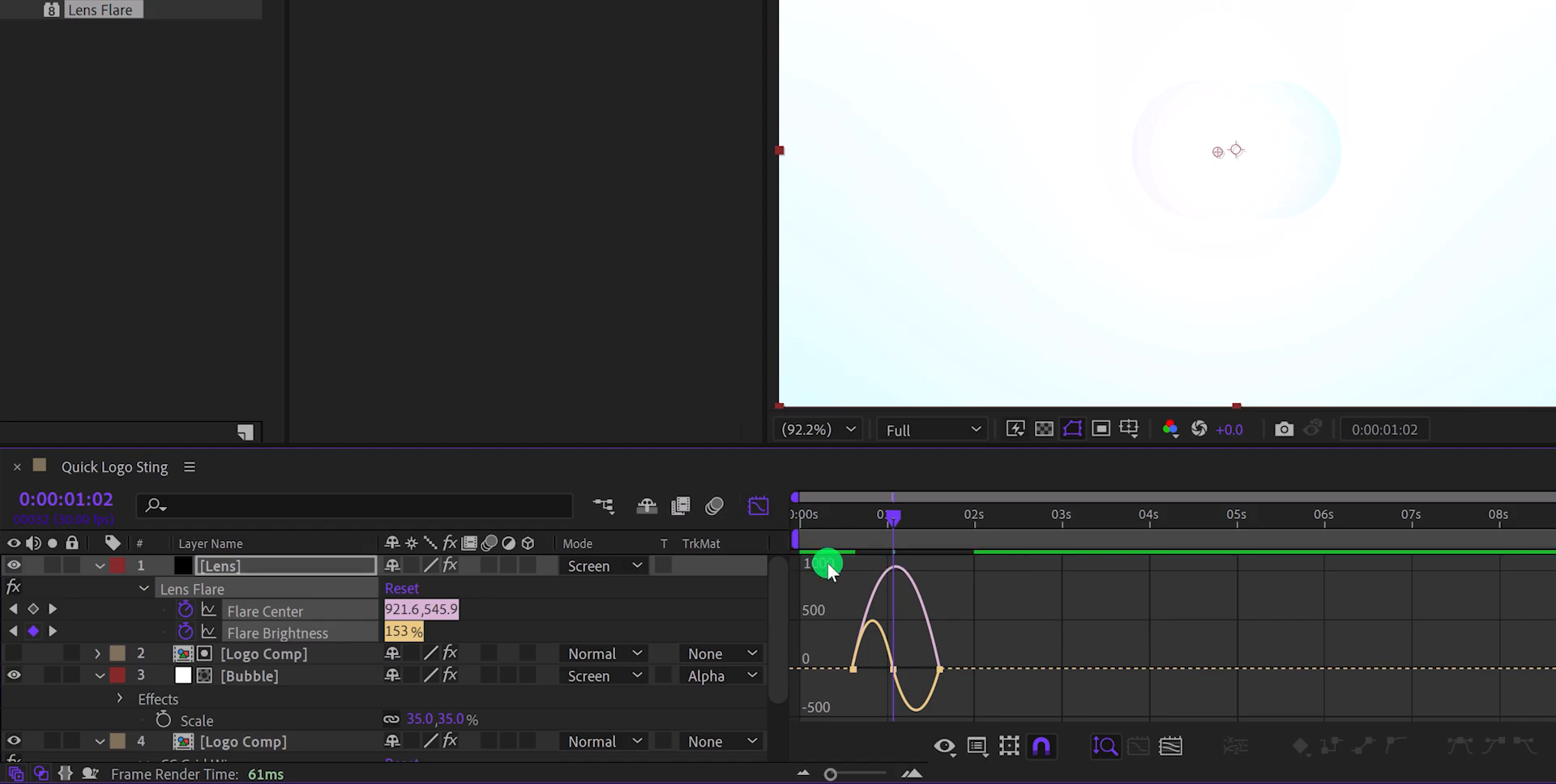
pyautogui.moveTo(962, 658); pyautogui.dragTo(867, 671)
pyautogui.click(839, 666)
pyautogui.moveTo(862, 664); pyautogui.dragTo(944, 661)
pyautogui.click(945, 650)
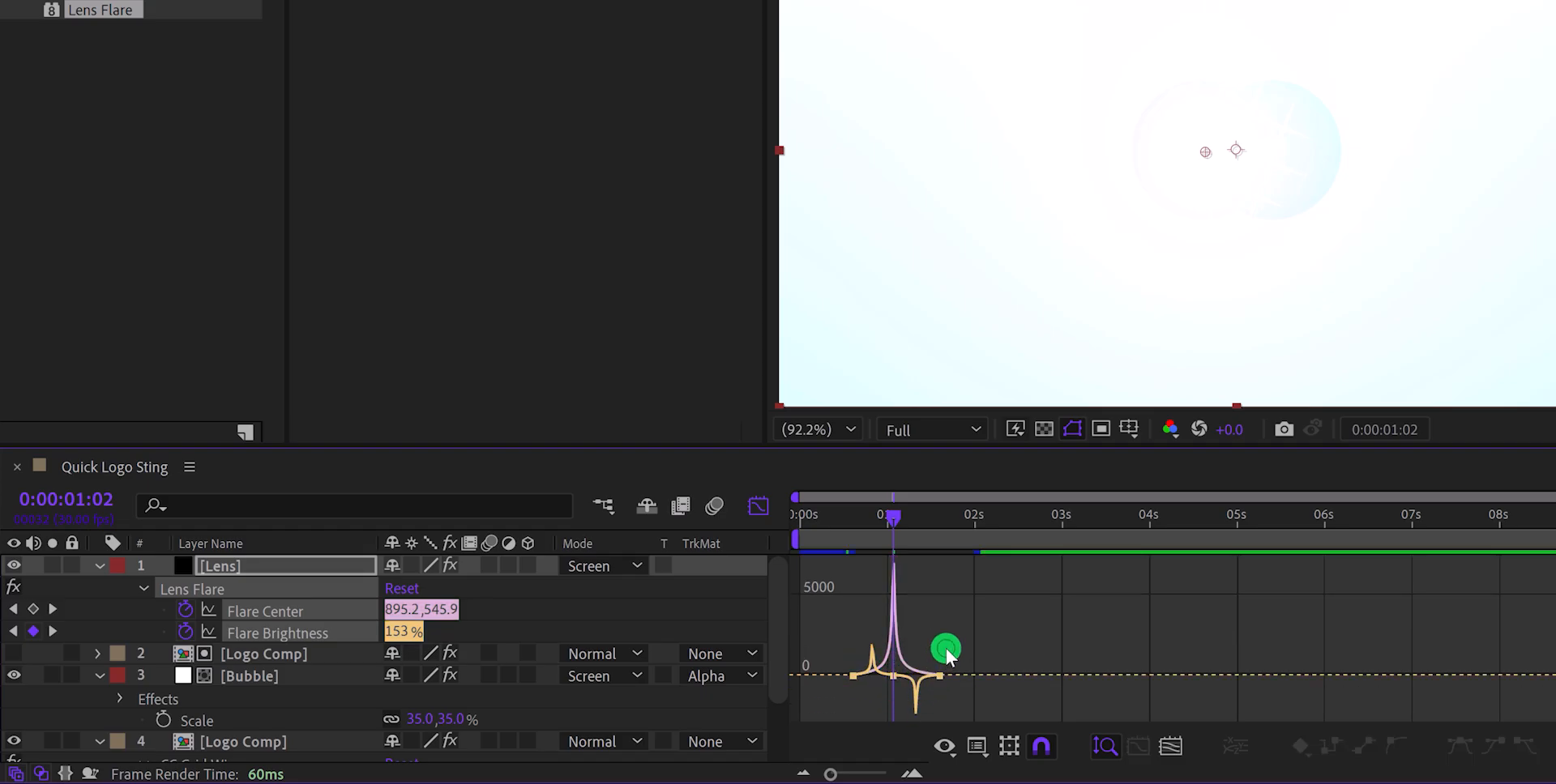
pyautogui.press('space')
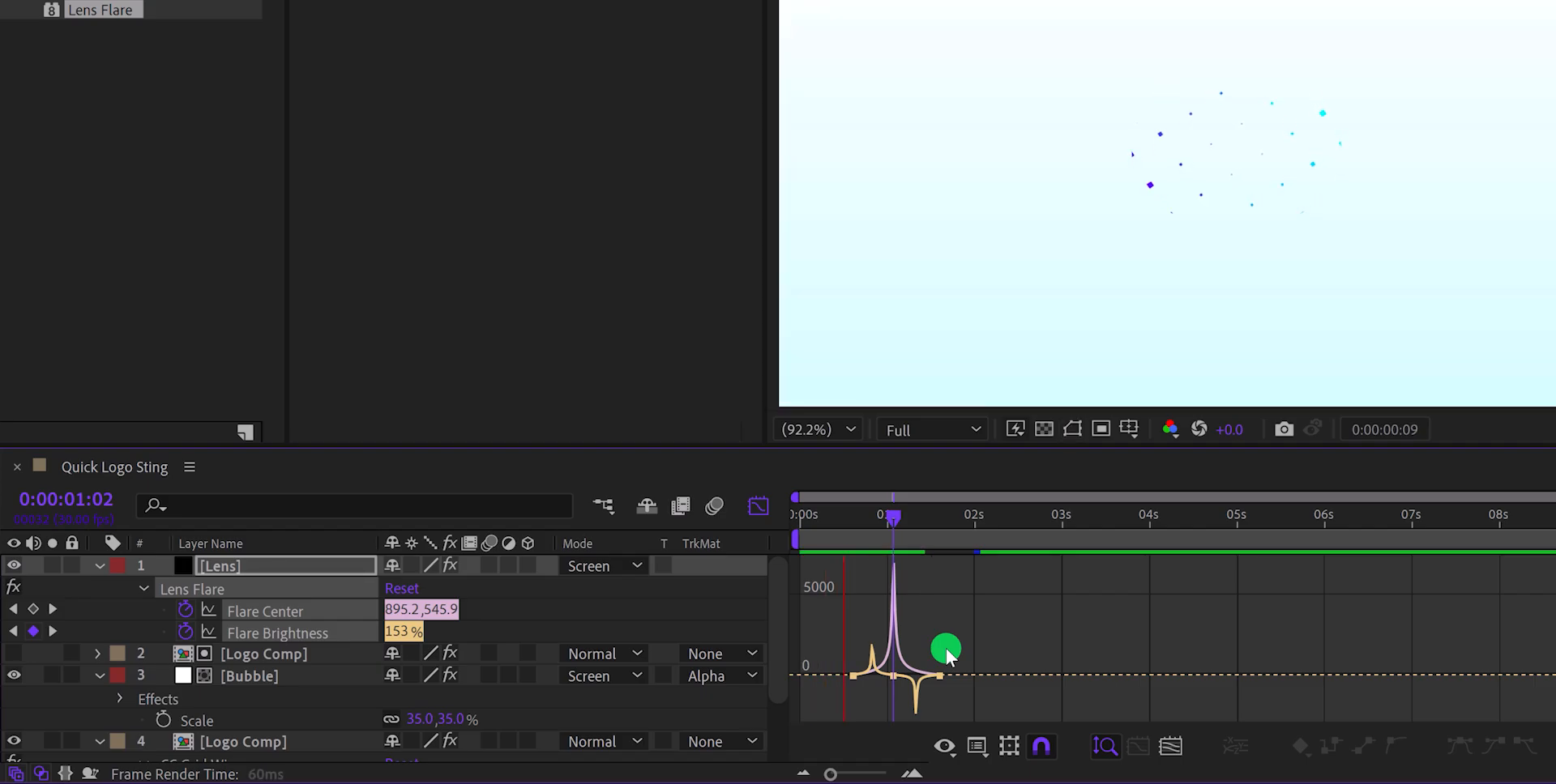
pyautogui.press('space')
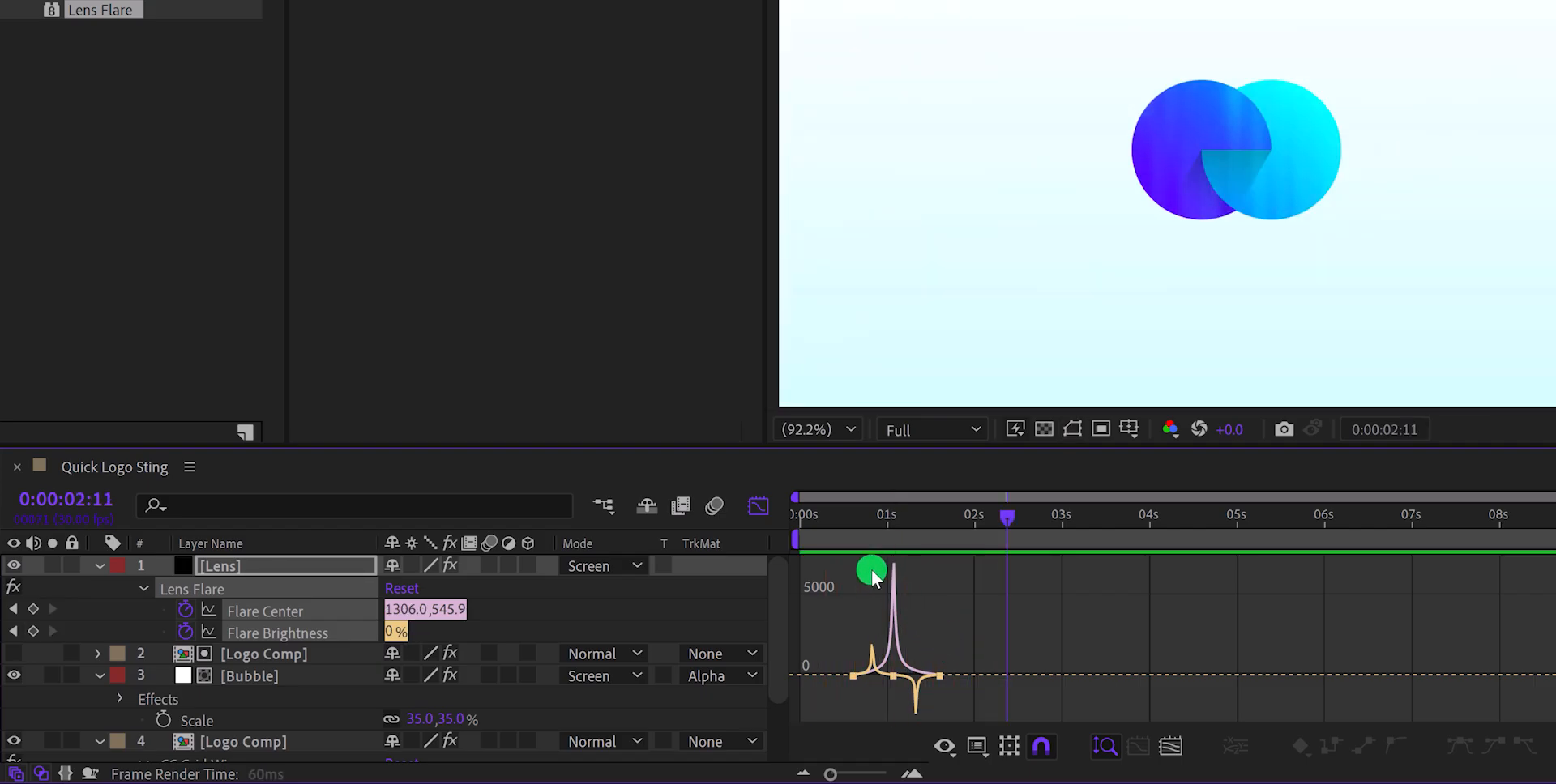
# Return the timeline from the speed graph to the layer view, check the flare timing and collapse all layer properties.
pyautogui.click(758, 507)
pyautogui.moveTo(835, 518); pyautogui.dragTo(927, 556)
pyautogui.click(969, 601)
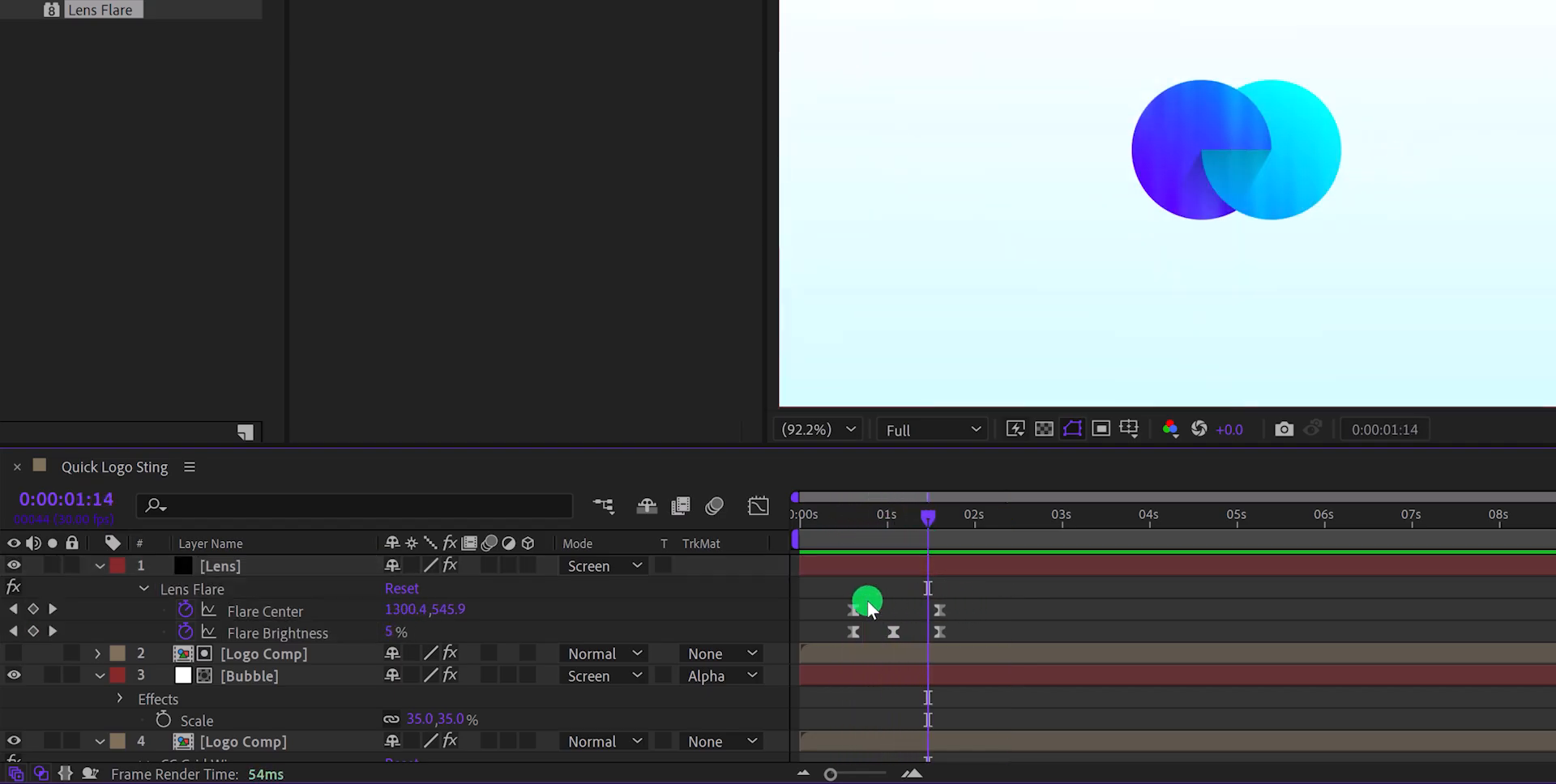
pyautogui.press('m')
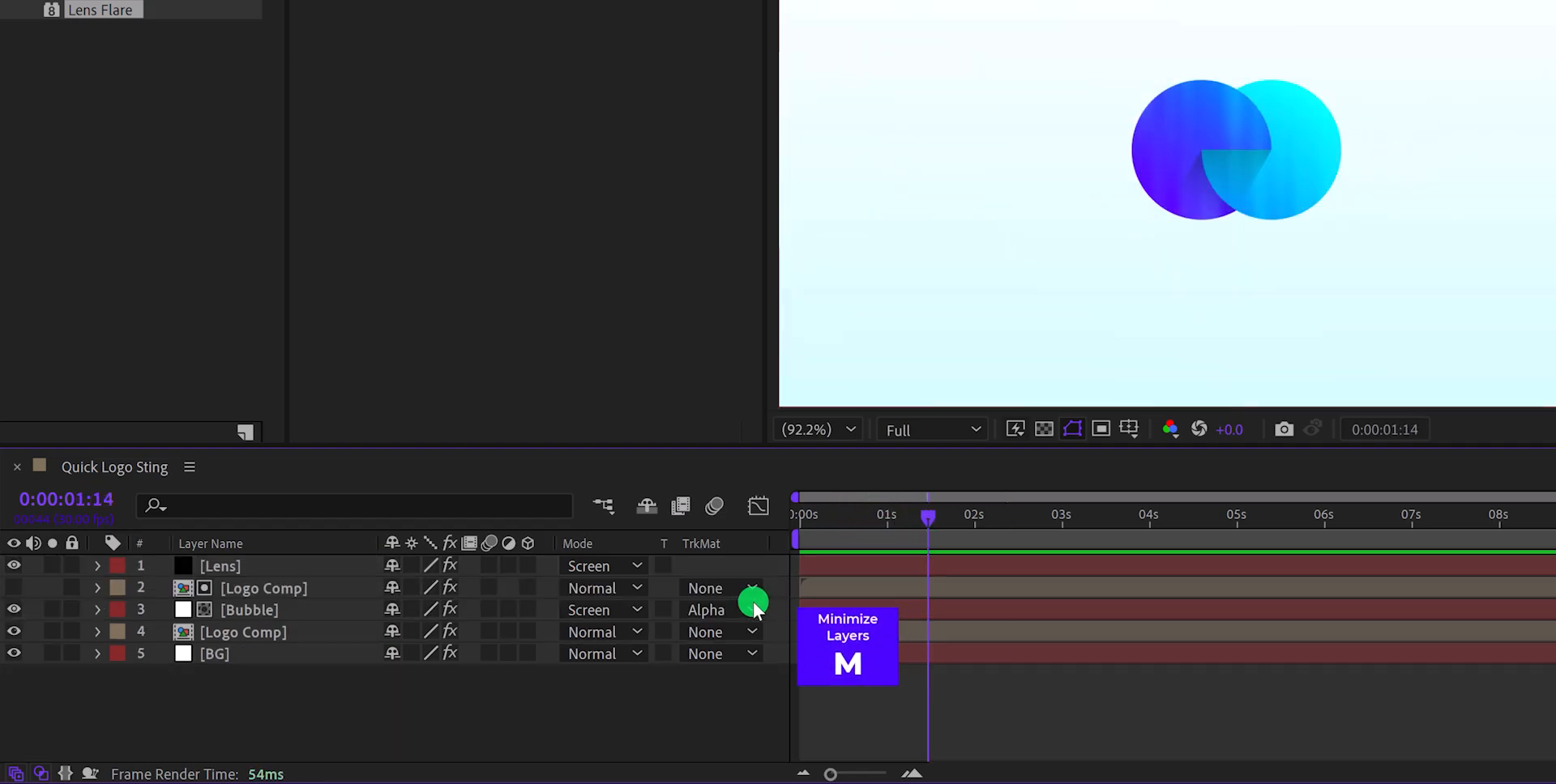
# Keyframe Scale on both Logo Comp layers at 100% at 0 seconds and 83% at 4 seconds.
pyautogui.click(800, 517)
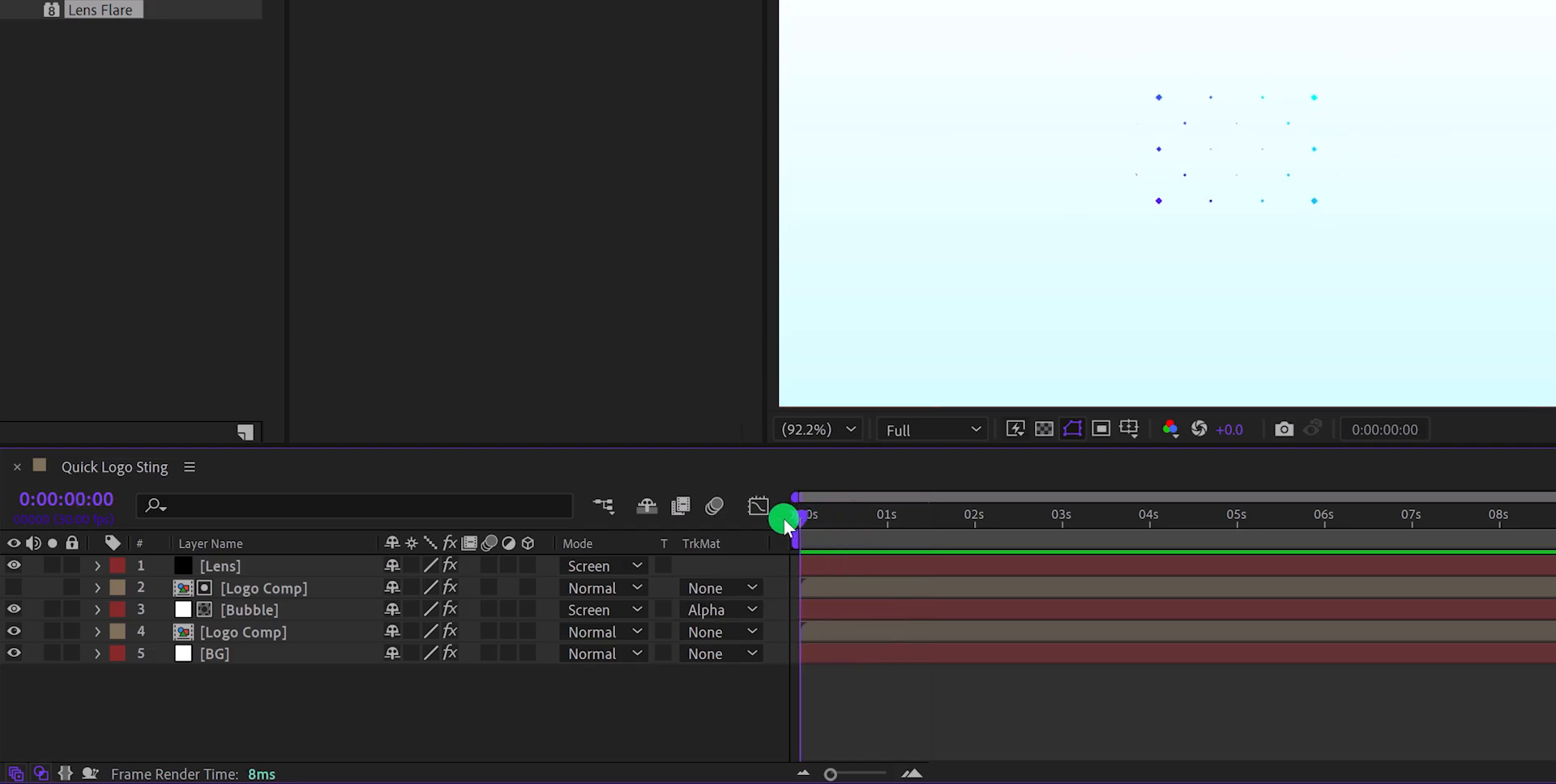
pyautogui.click(249, 637)
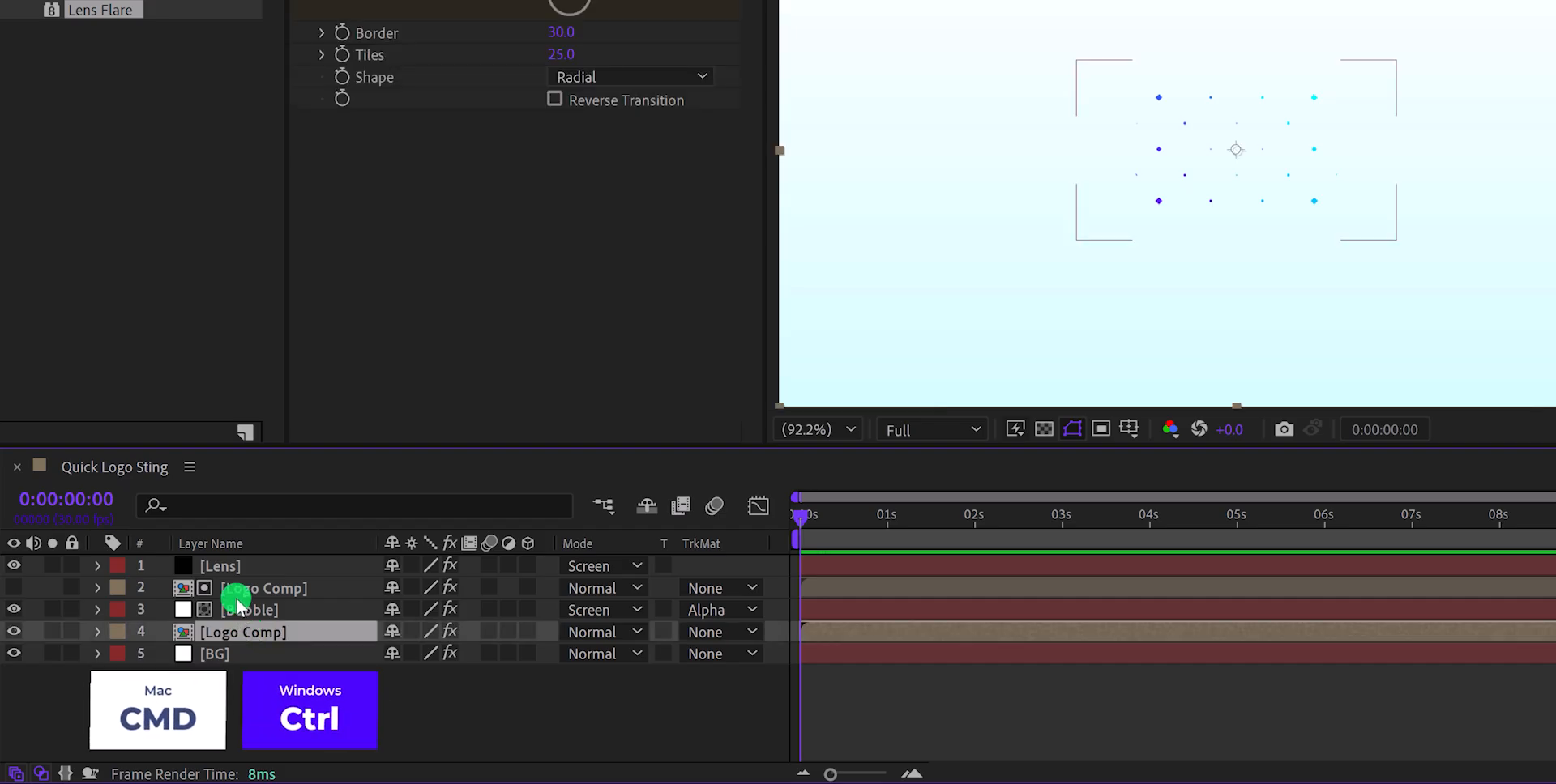
pyautogui.keyDown('ctrl'); pyautogui.click(237, 592); pyautogui.keyUp('ctrl')
pyautogui.press('s')
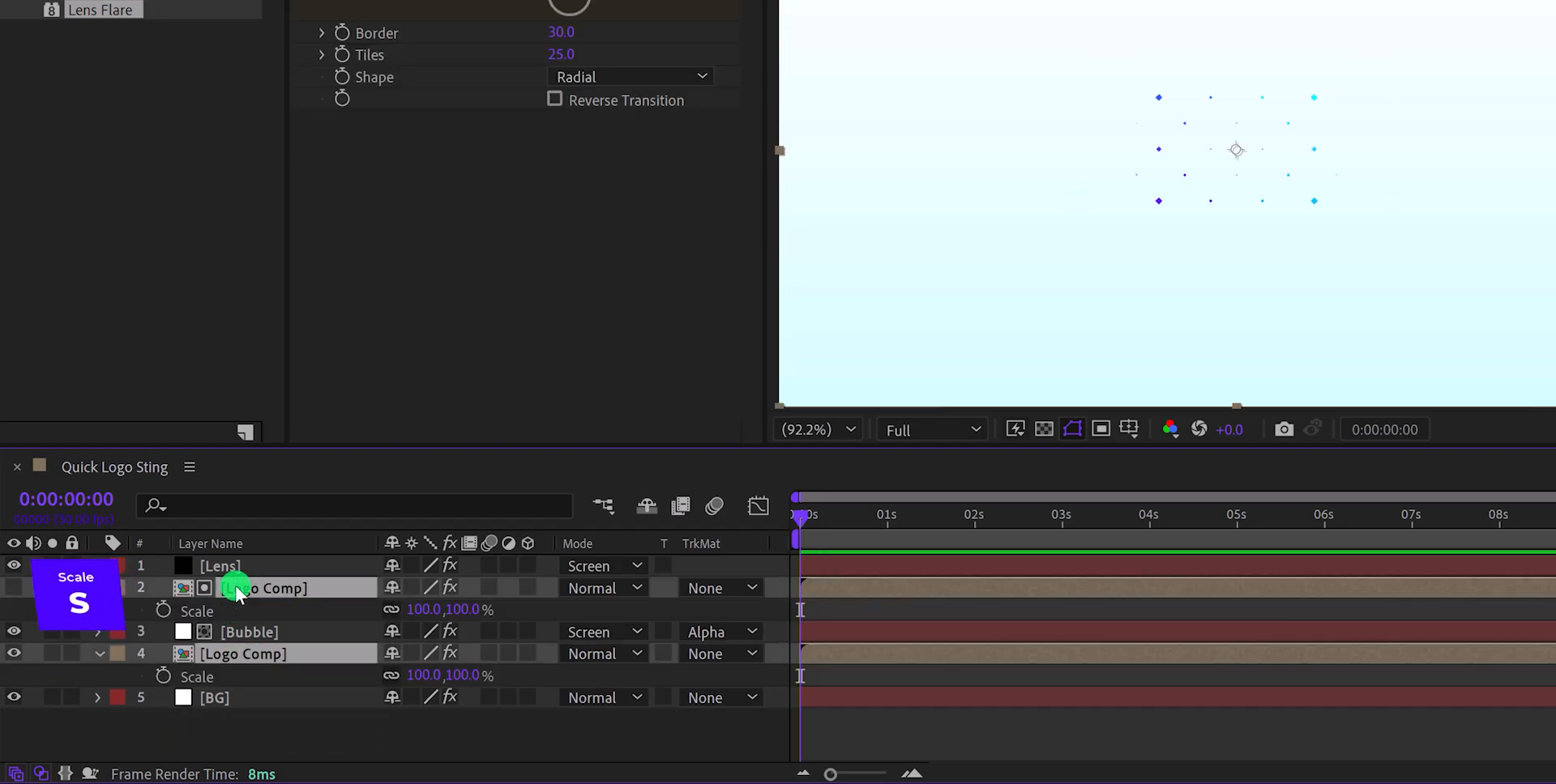
pyautogui.click(163, 609)
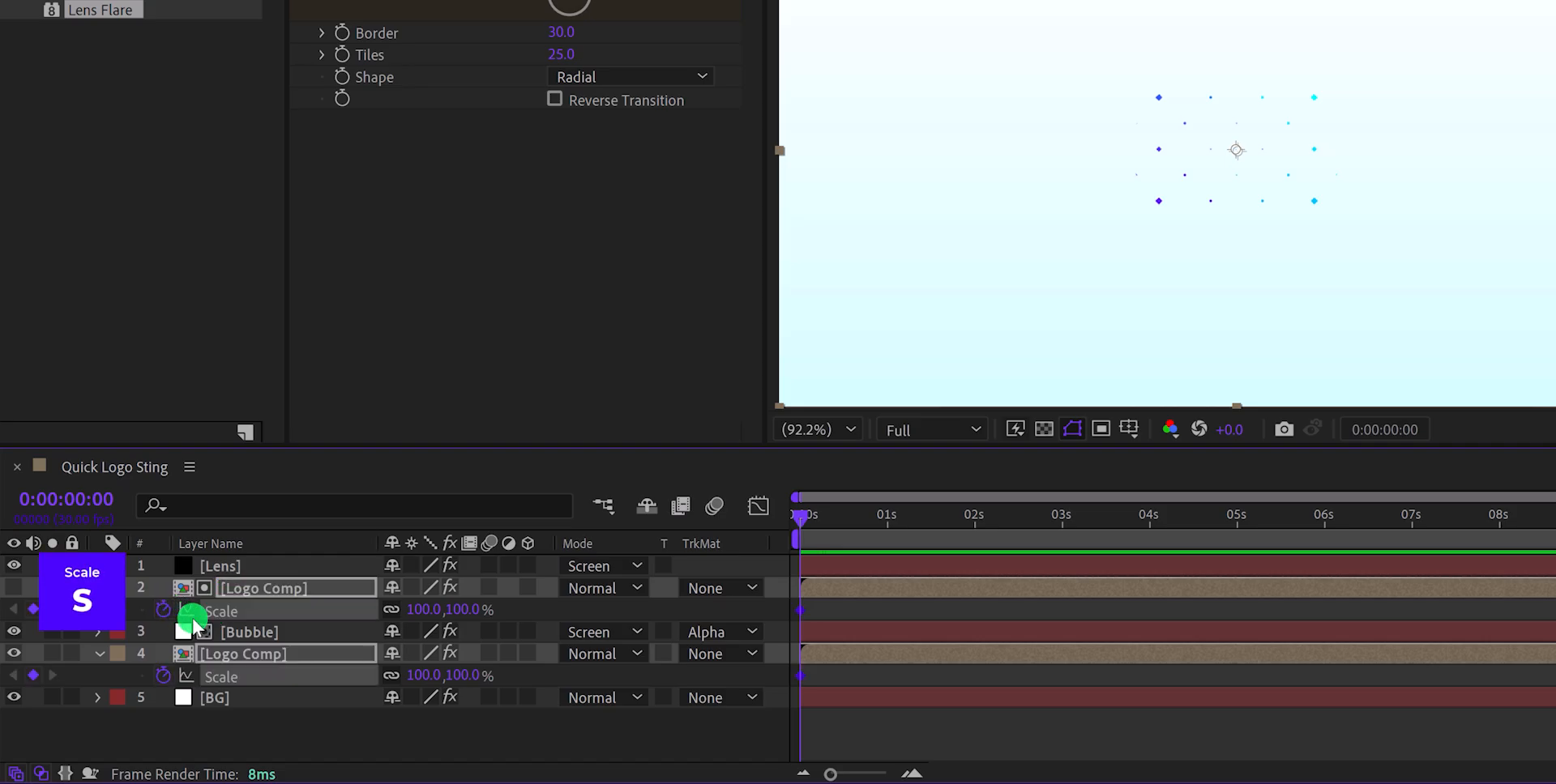
pyautogui.click(1149, 522)
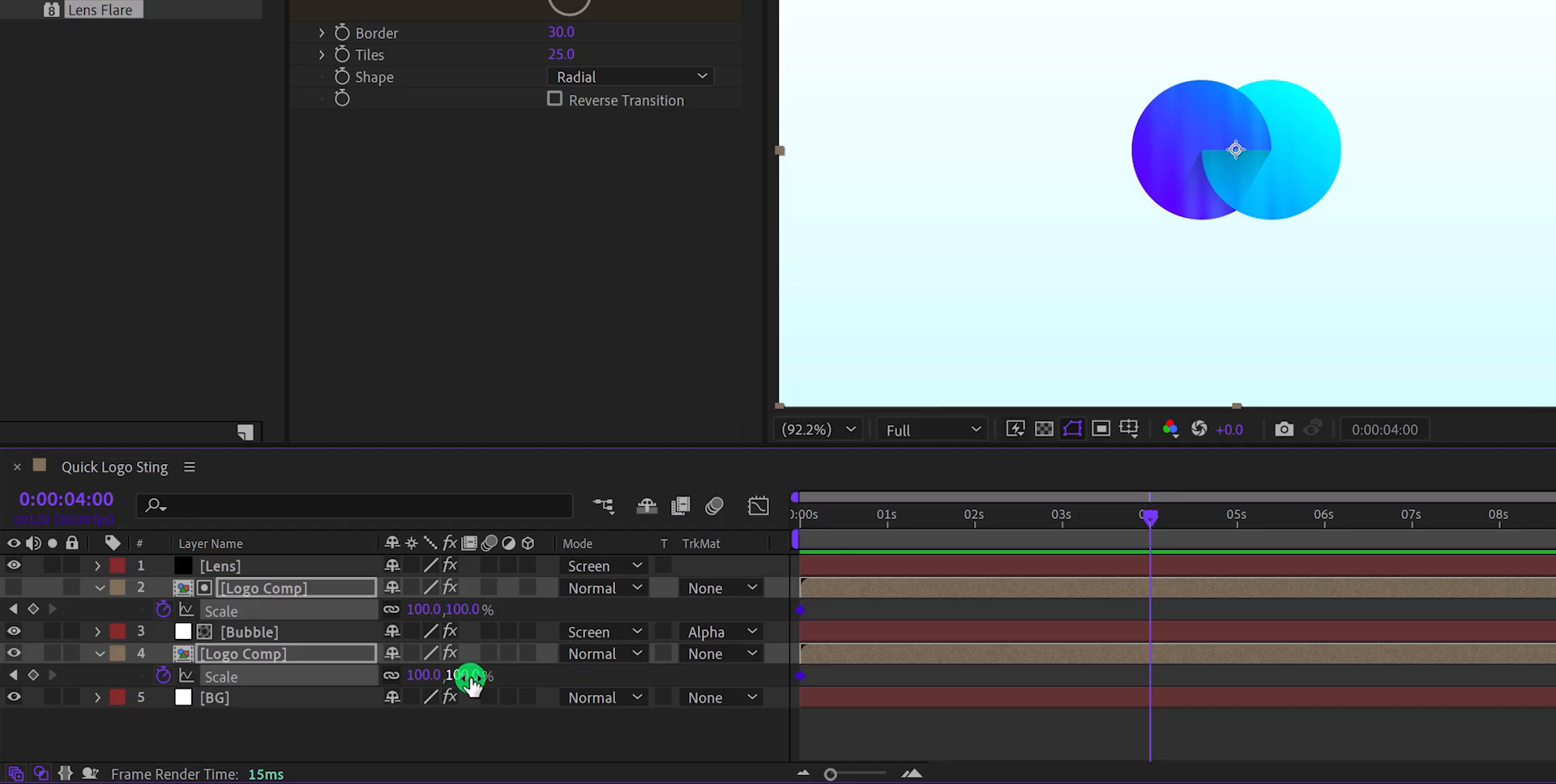
pyautogui.moveTo(470, 683); pyautogui.dragTo(448, 676)
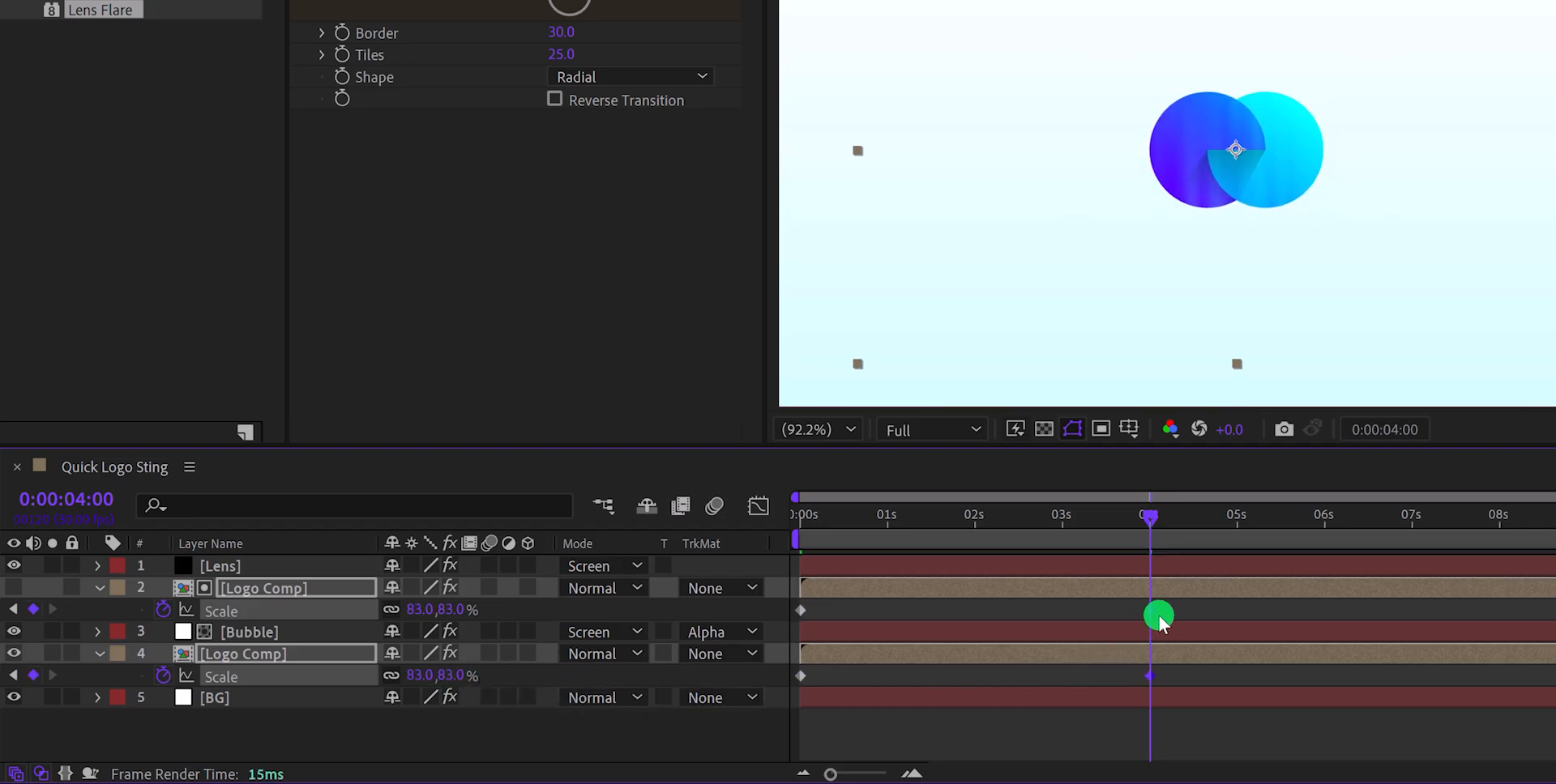
# Apply Easy Ease to the Scale keyframes of both Logo Comp layers and preview the logo's slow shrink.
pyautogui.moveTo(1167, 606); pyautogui.dragTo(775, 695)
pyautogui.press('F9')
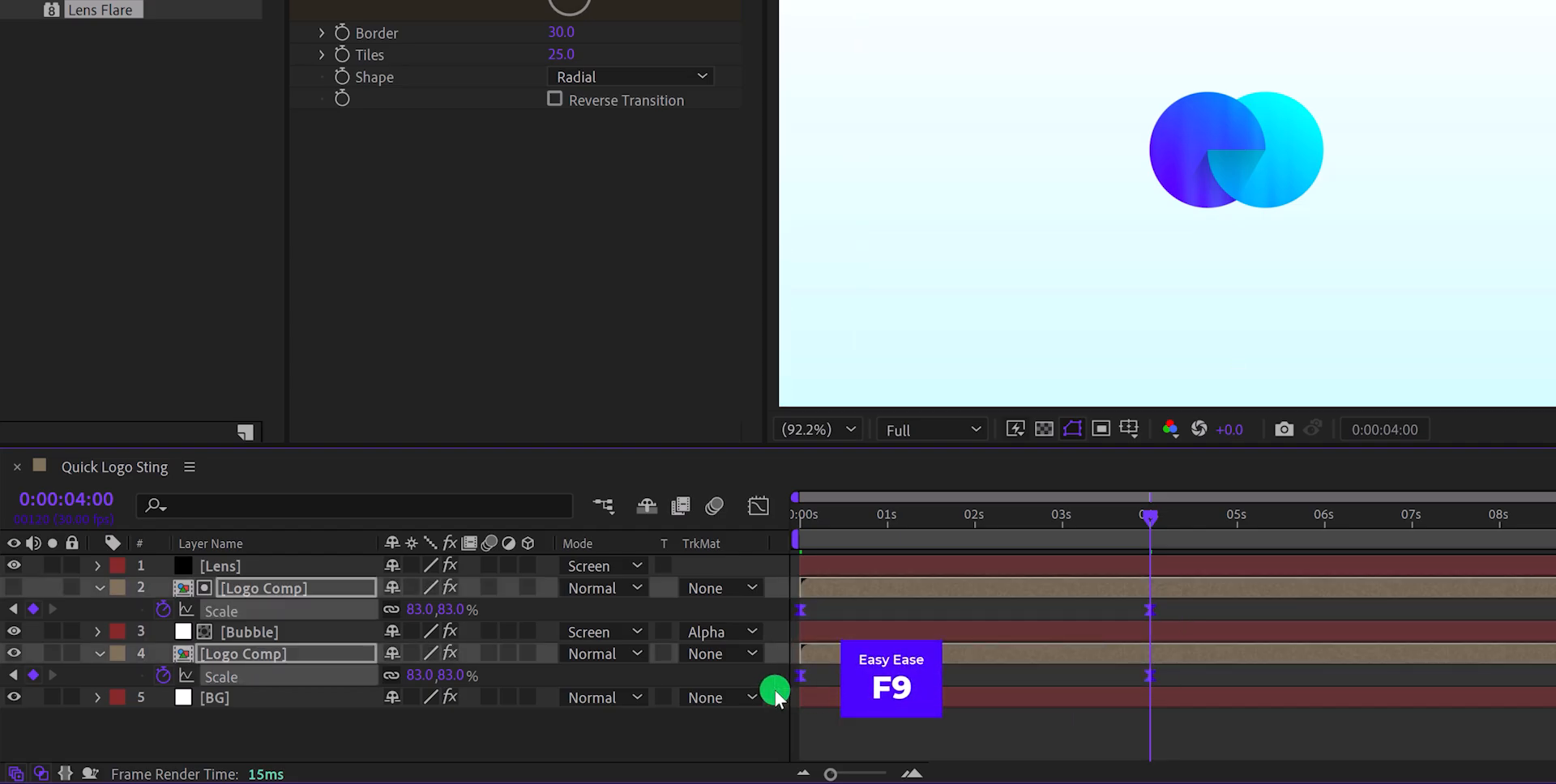
pyautogui.press('space')
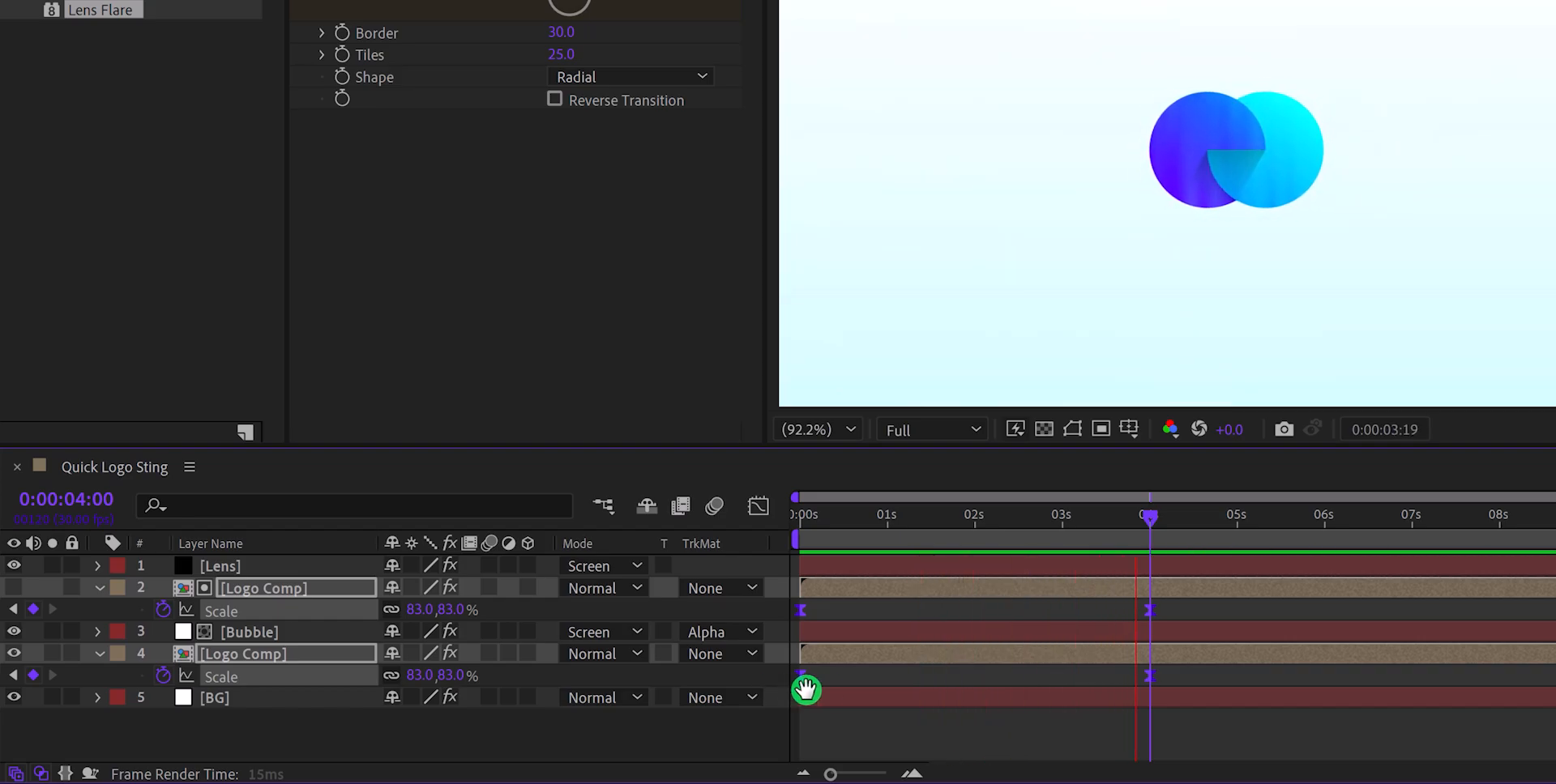
# Set the work area end at 3 seconds and preview the shortened animation.
pyautogui.click(1062, 518)
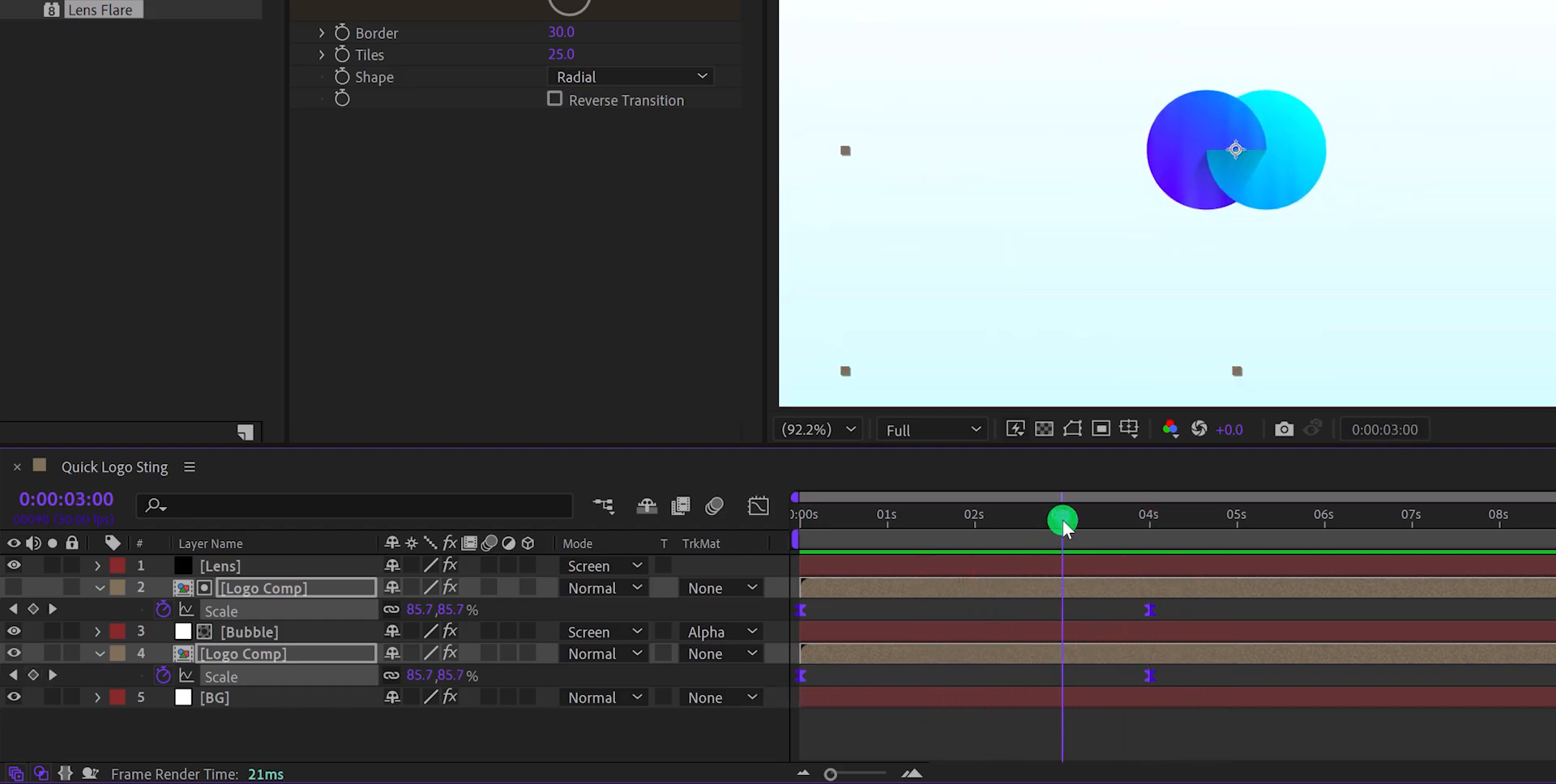
pyautogui.press('n')
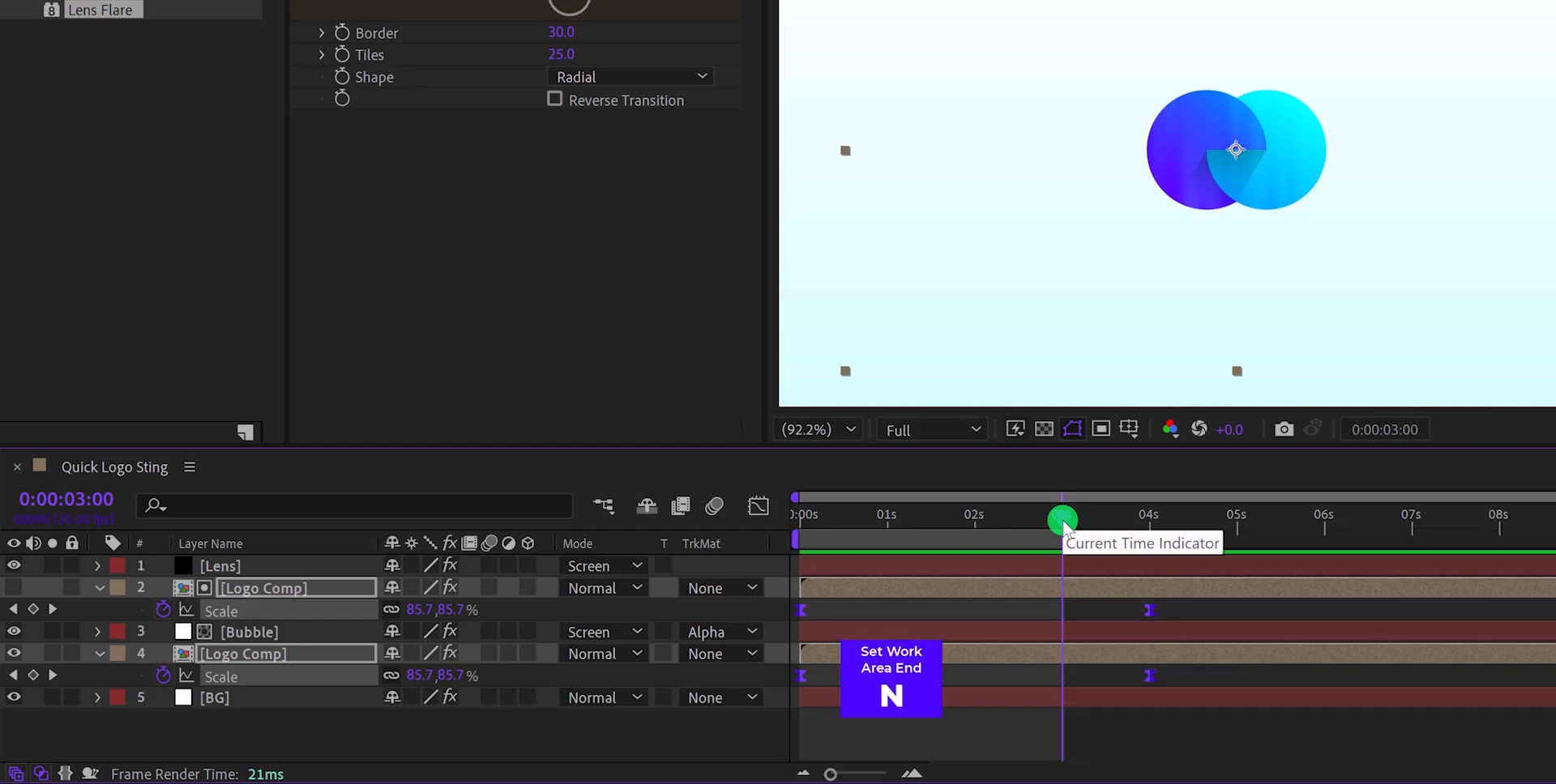
pyautogui.press('space')
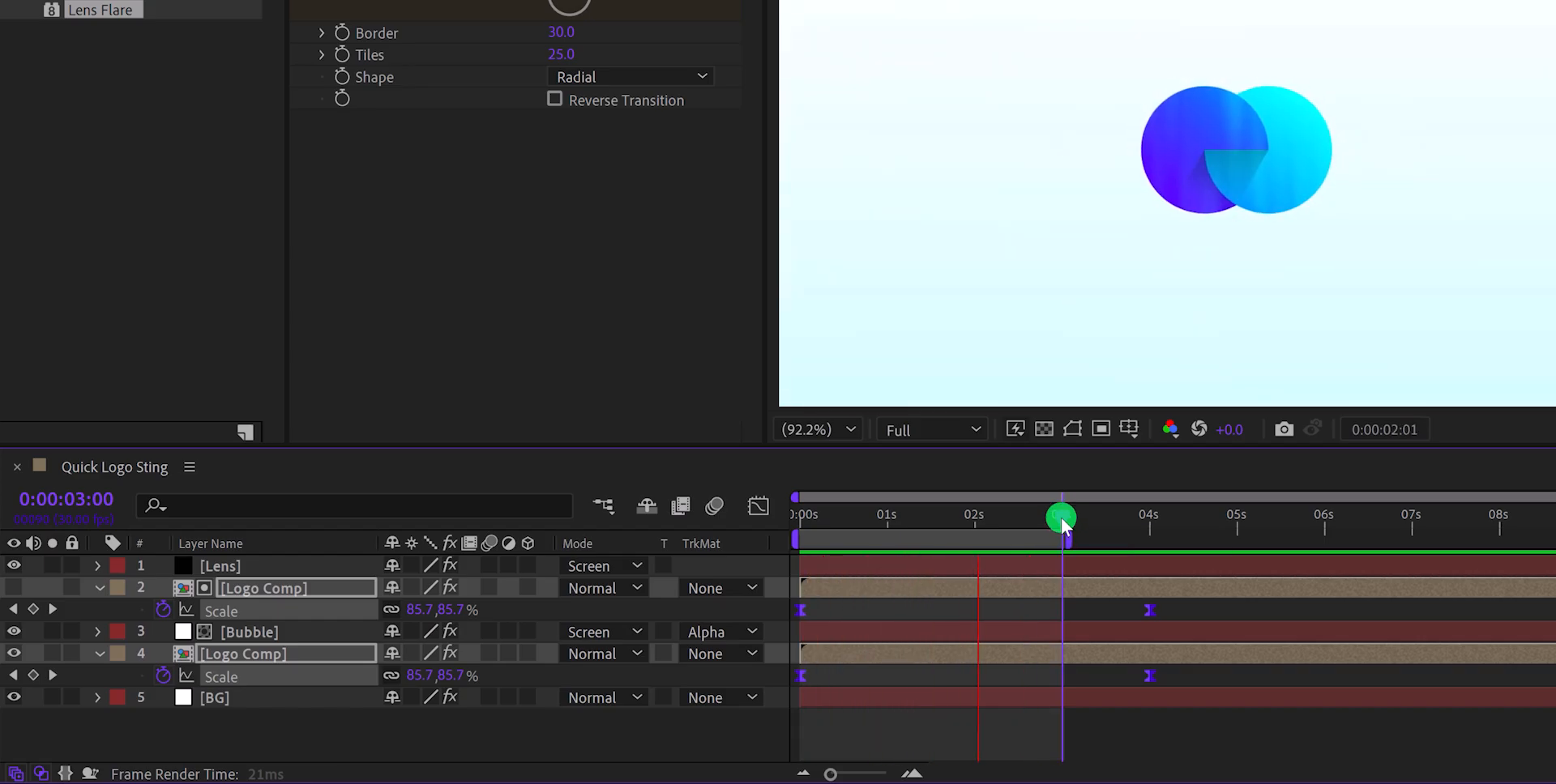
# Reveal the Lens layer's keyframes and set the Flare Brightness keyframe at 0:00:01:02 to 126%.
pyautogui.click(956, 523)
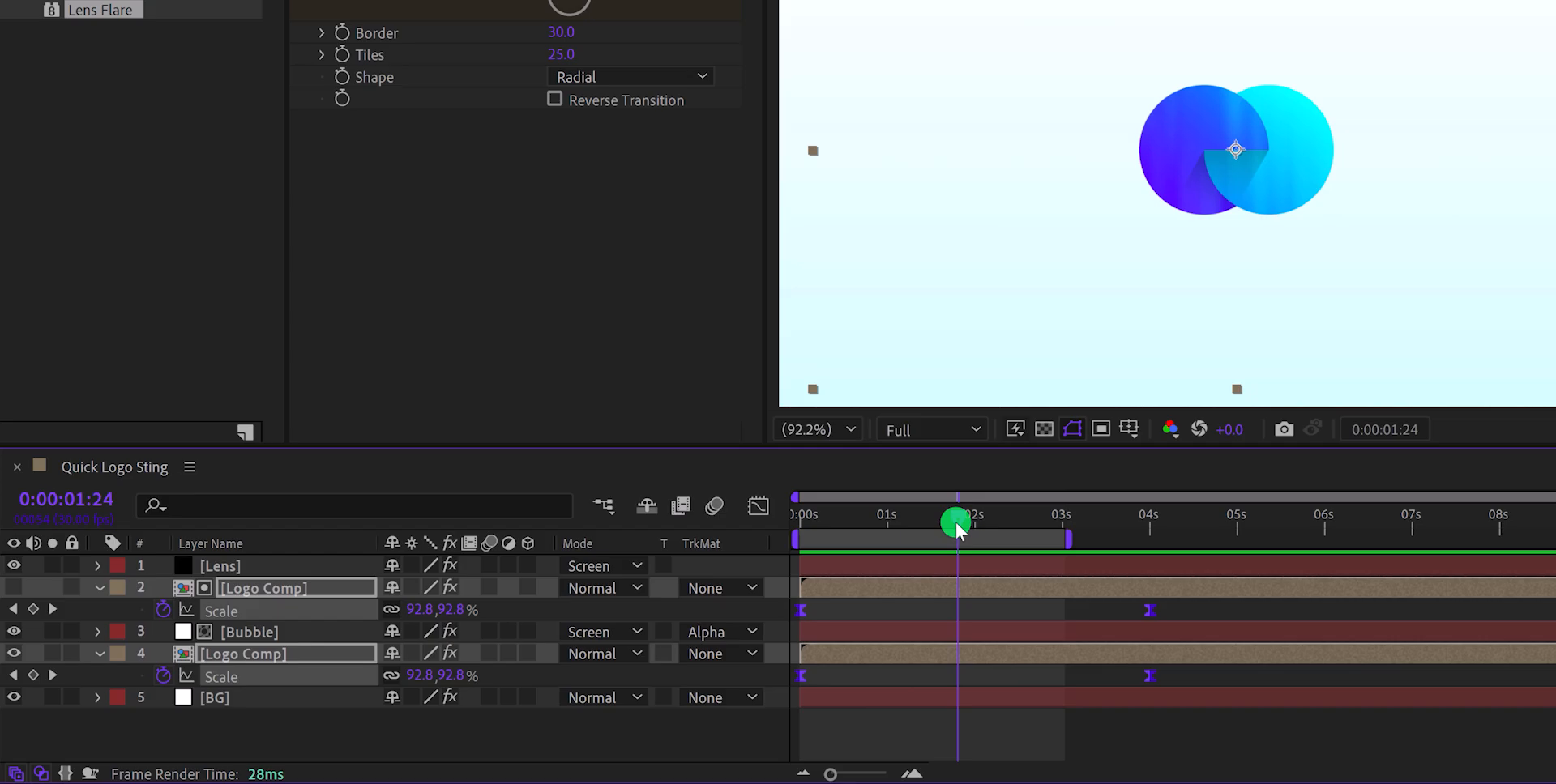
pyautogui.click(925, 565)
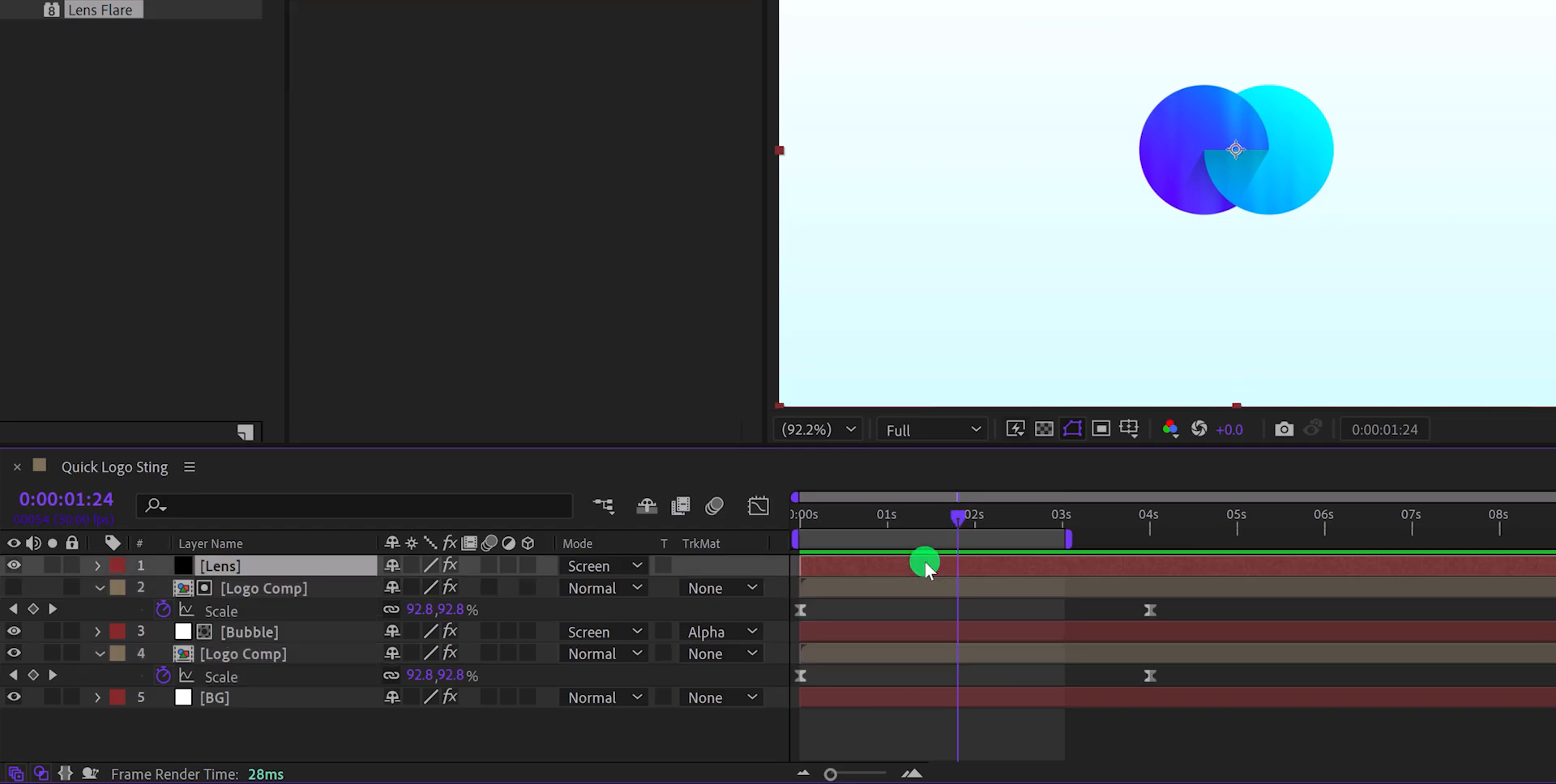
pyautogui.press('u')
pyautogui.click(909, 524)
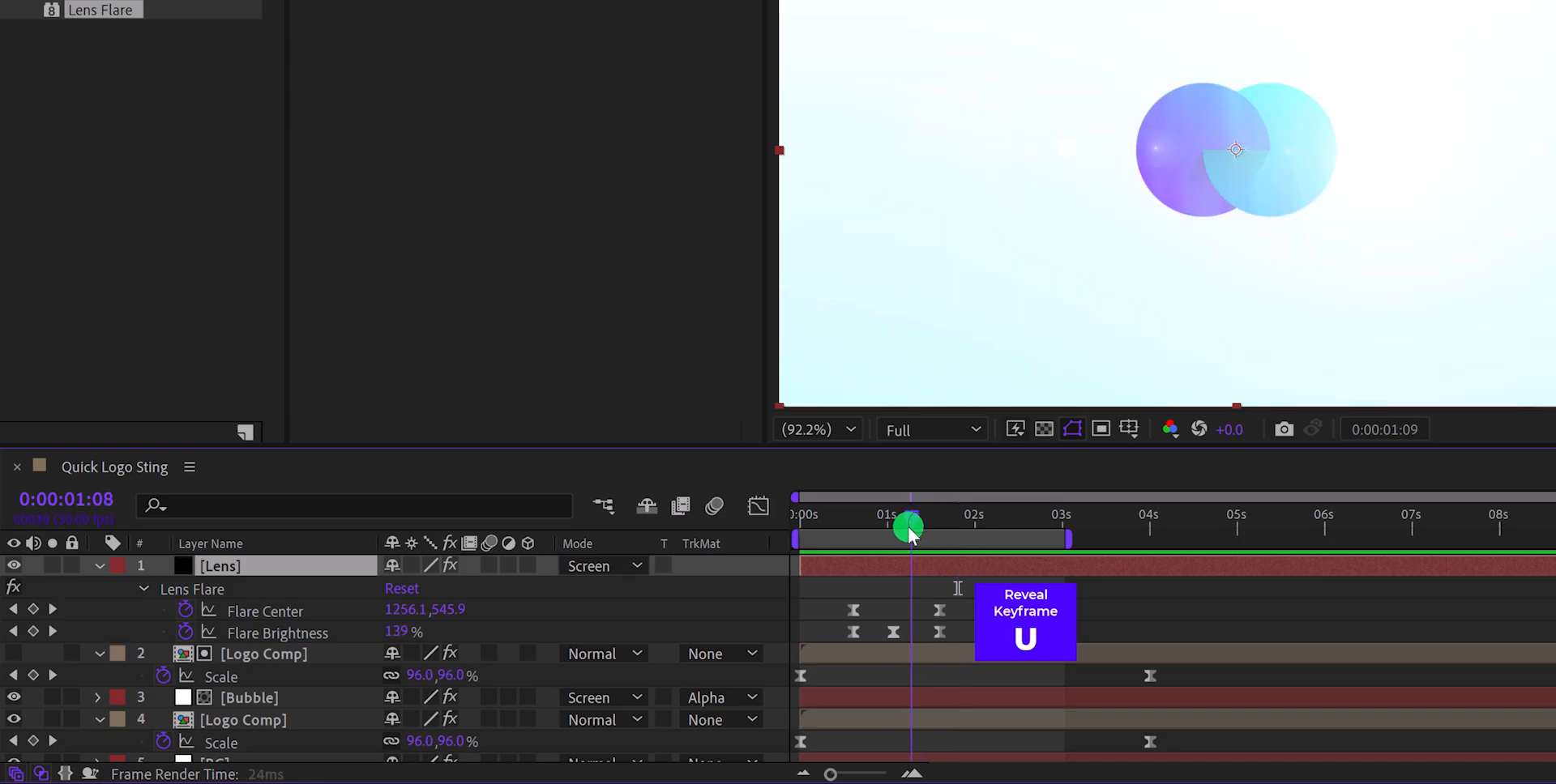
pyautogui.moveTo(909, 528); pyautogui.dragTo(895, 537)
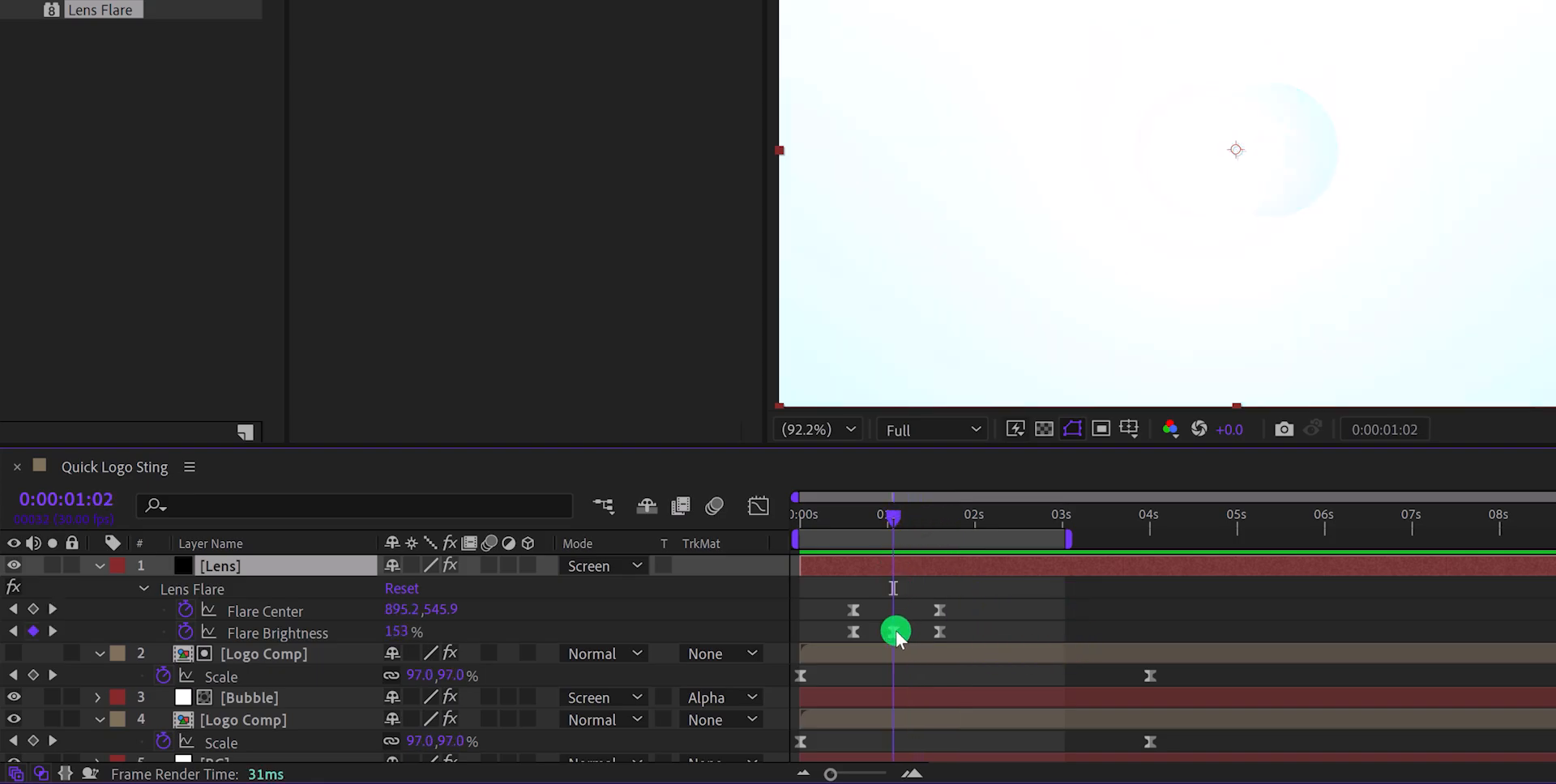
pyautogui.moveTo(394, 640); pyautogui.dragTo(365, 640)
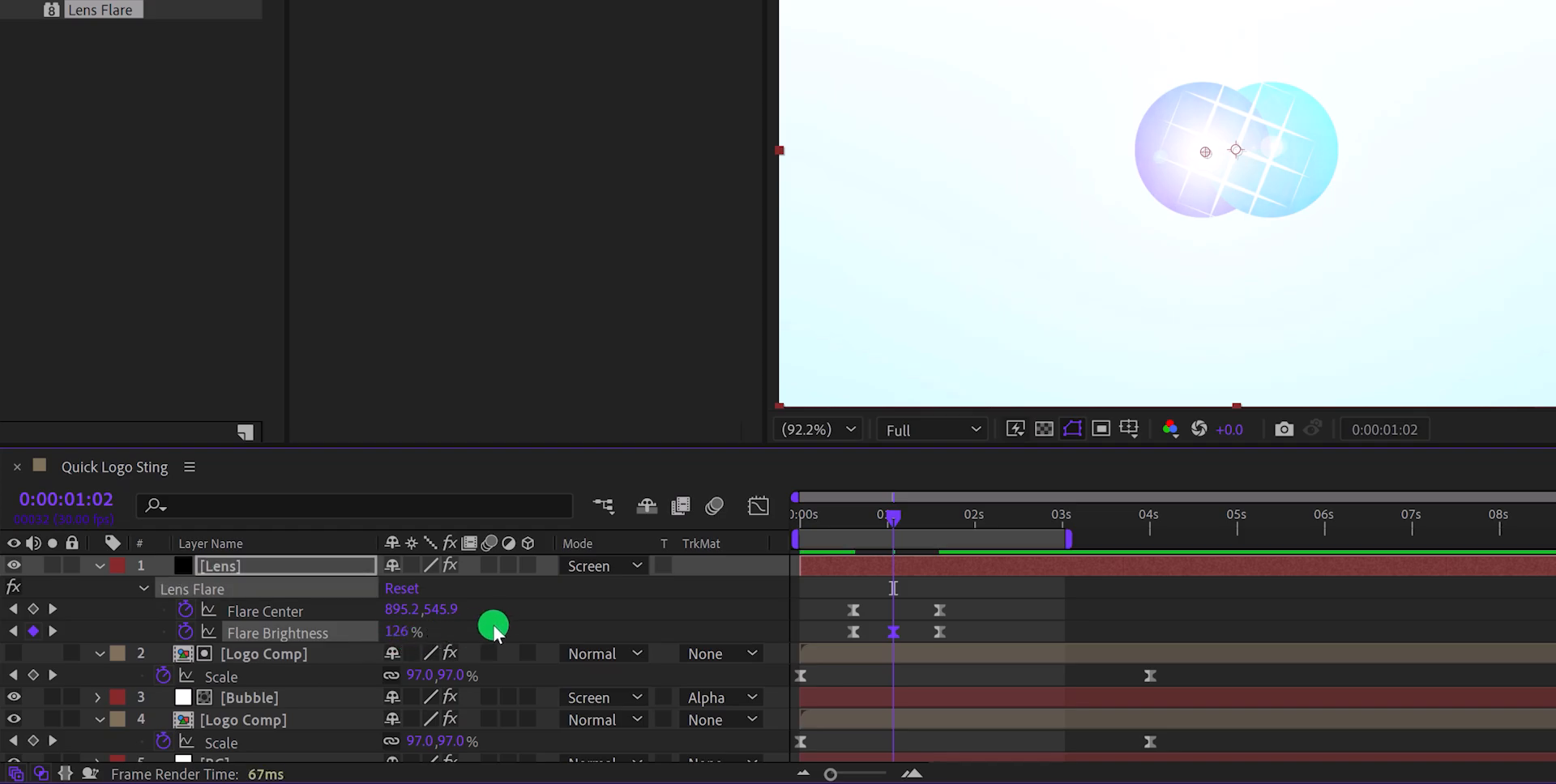
pyautogui.click(510, 630)
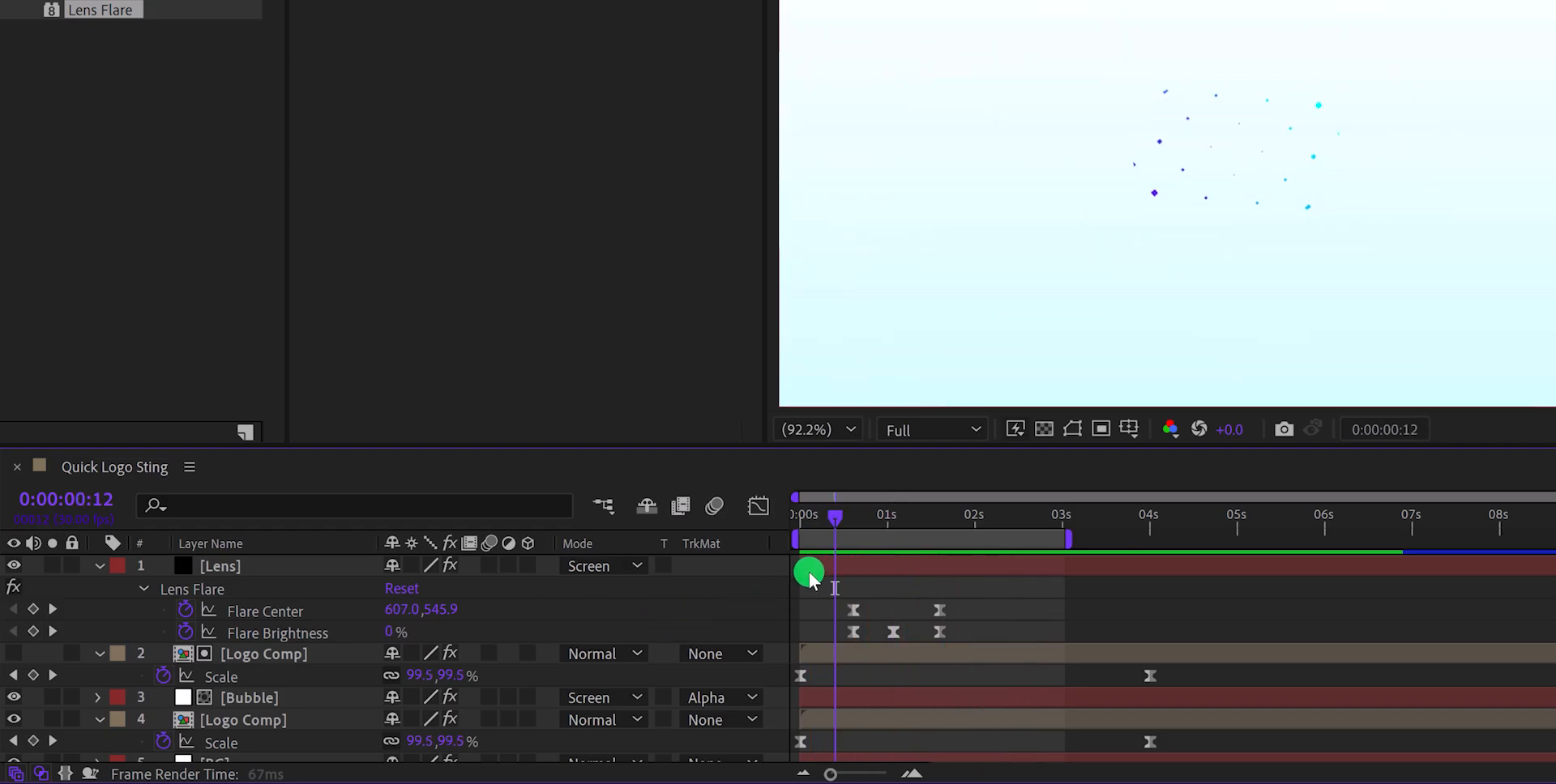
# Keyframe Rotation on both Logo Comp layers at -180° at 0 seconds and 0° just after 1 second.
pyautogui.moveTo(830, 523); pyautogui.dragTo(788, 566)
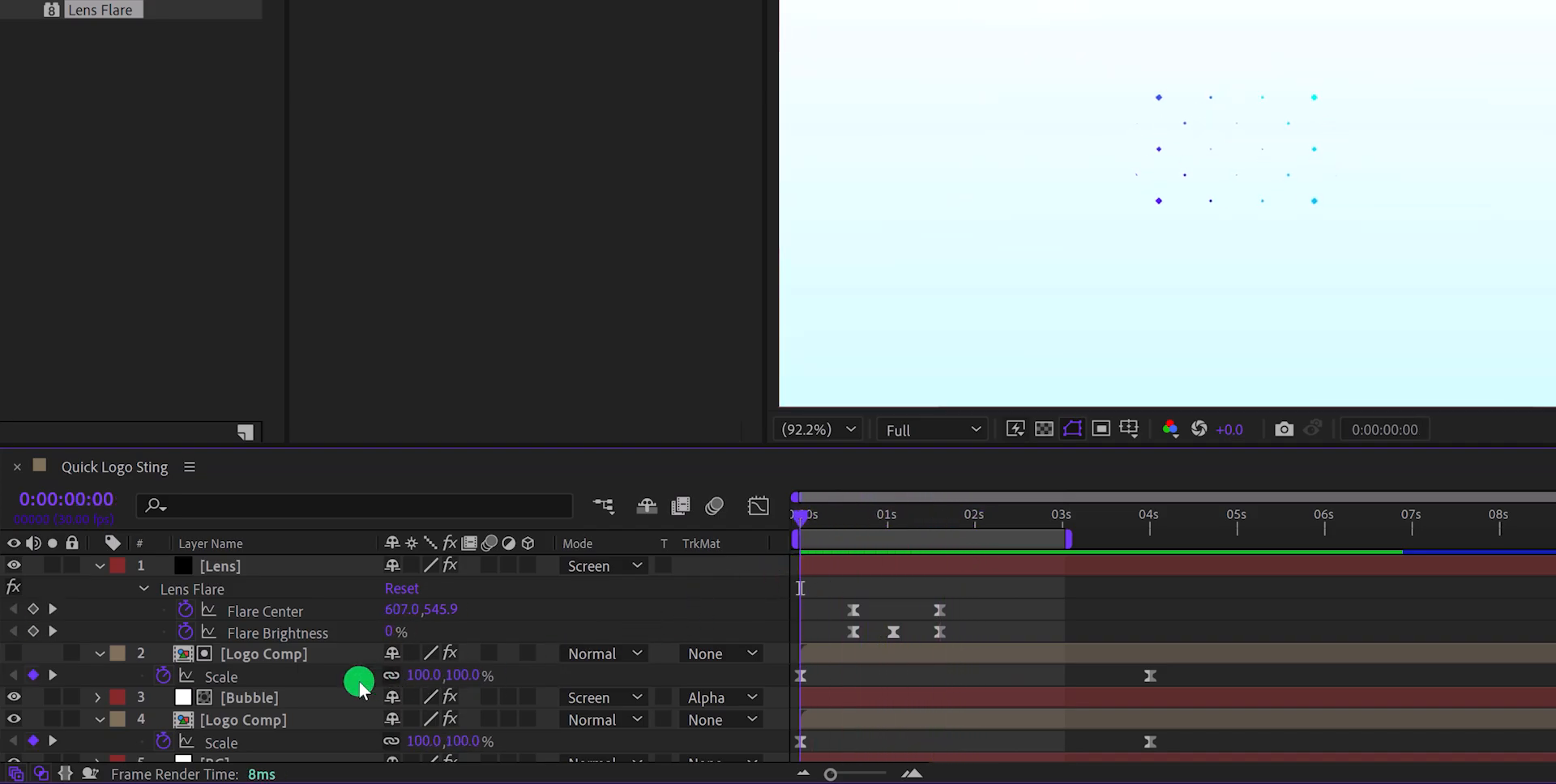
pyautogui.click(272, 658)
pyautogui.keyDown('ctrl'); pyautogui.click(278, 722); pyautogui.keyUp('ctrl')
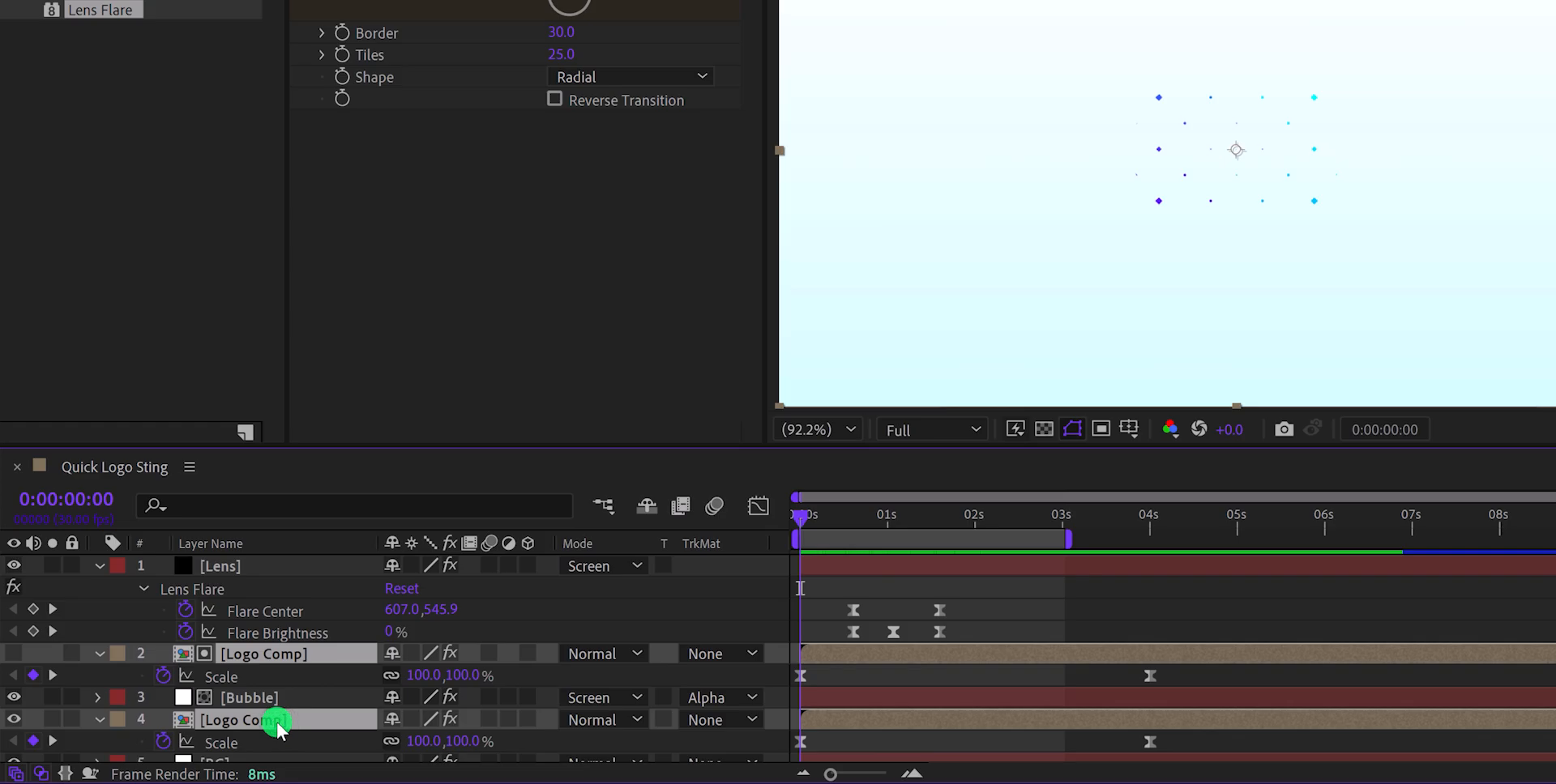
pyautogui.press('r')
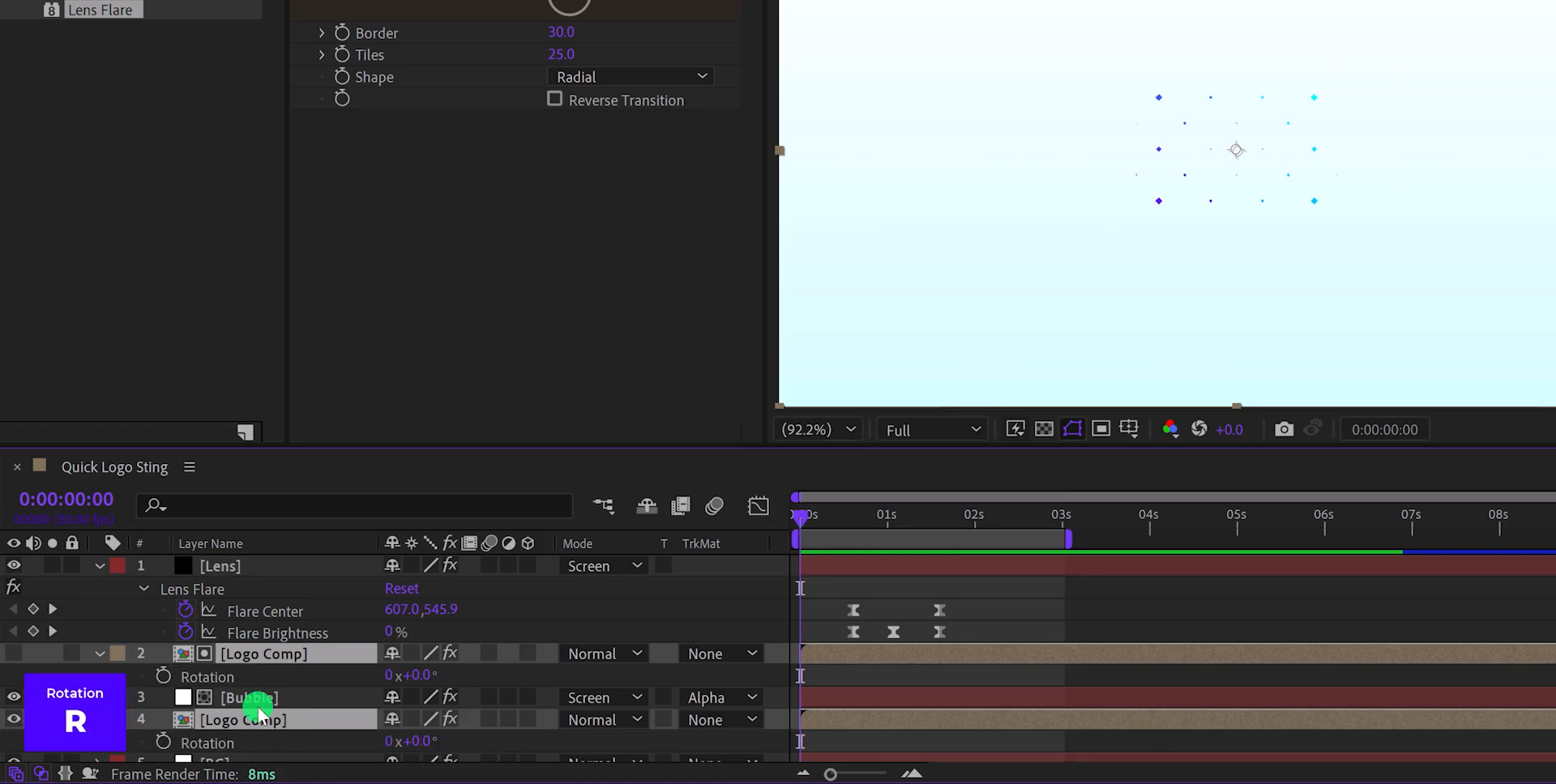
pyautogui.click(165, 674)
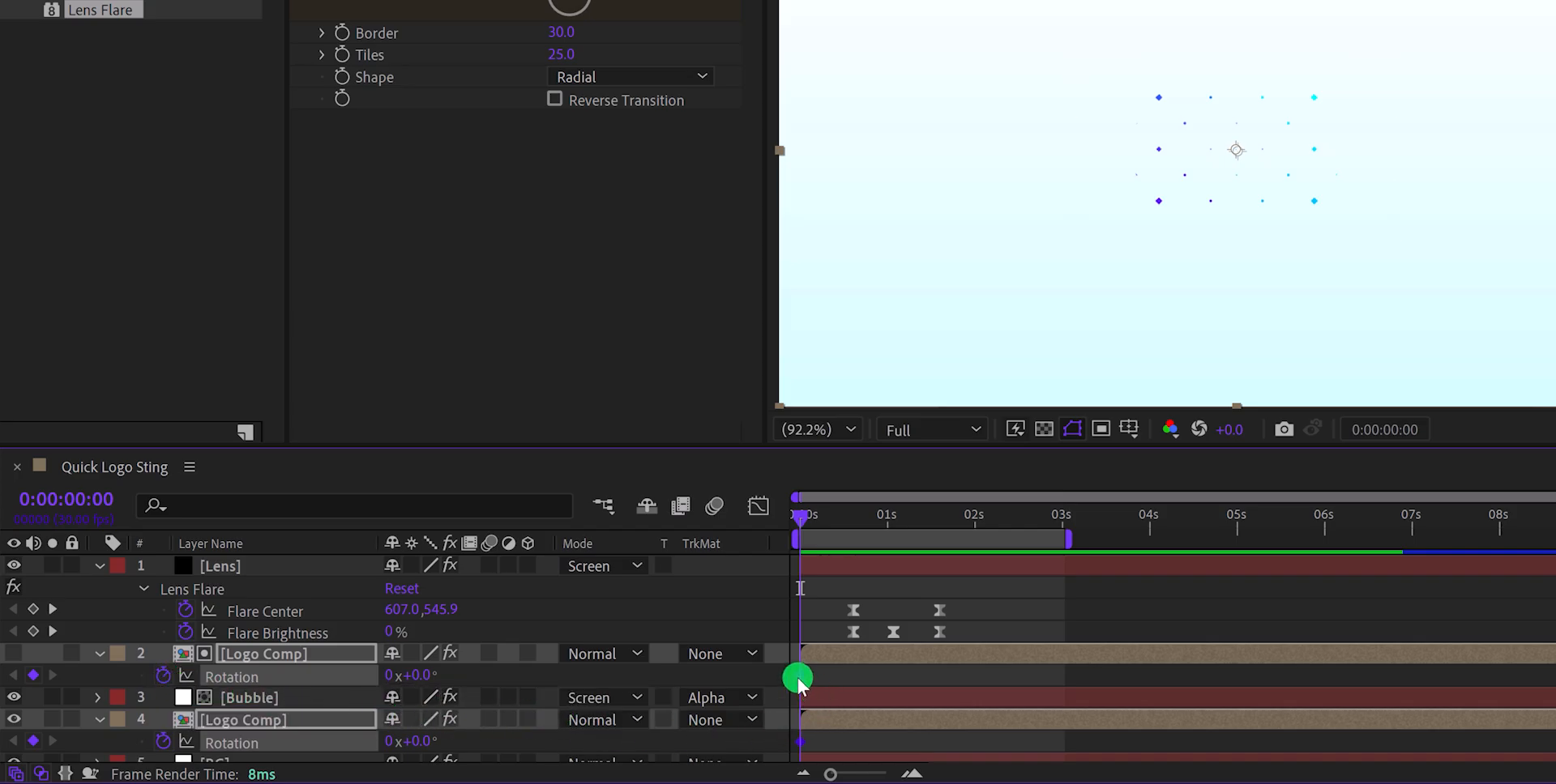
pyautogui.moveTo(798, 685); pyautogui.dragTo(895, 691)
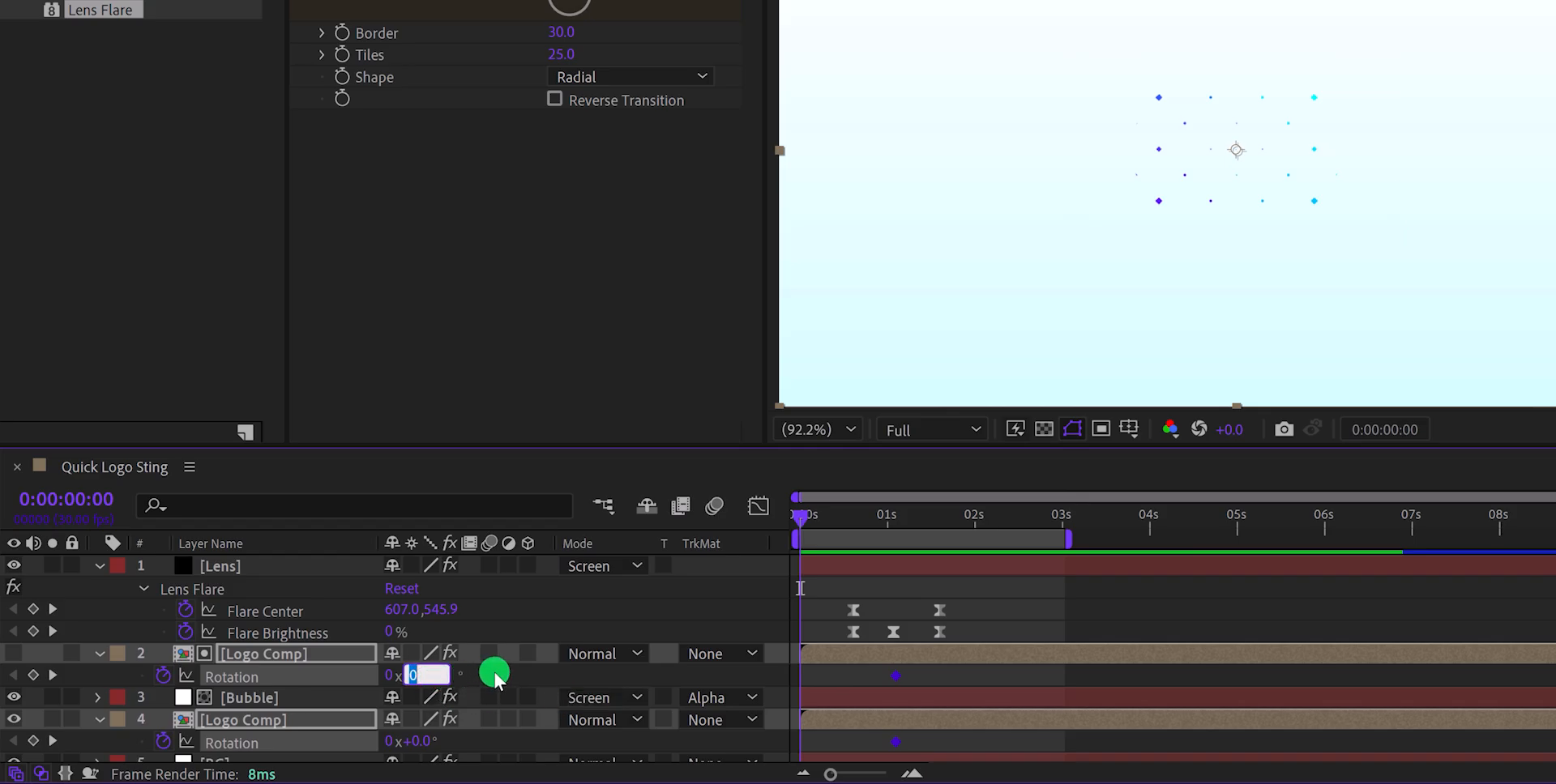
pyautogui.press('Return')
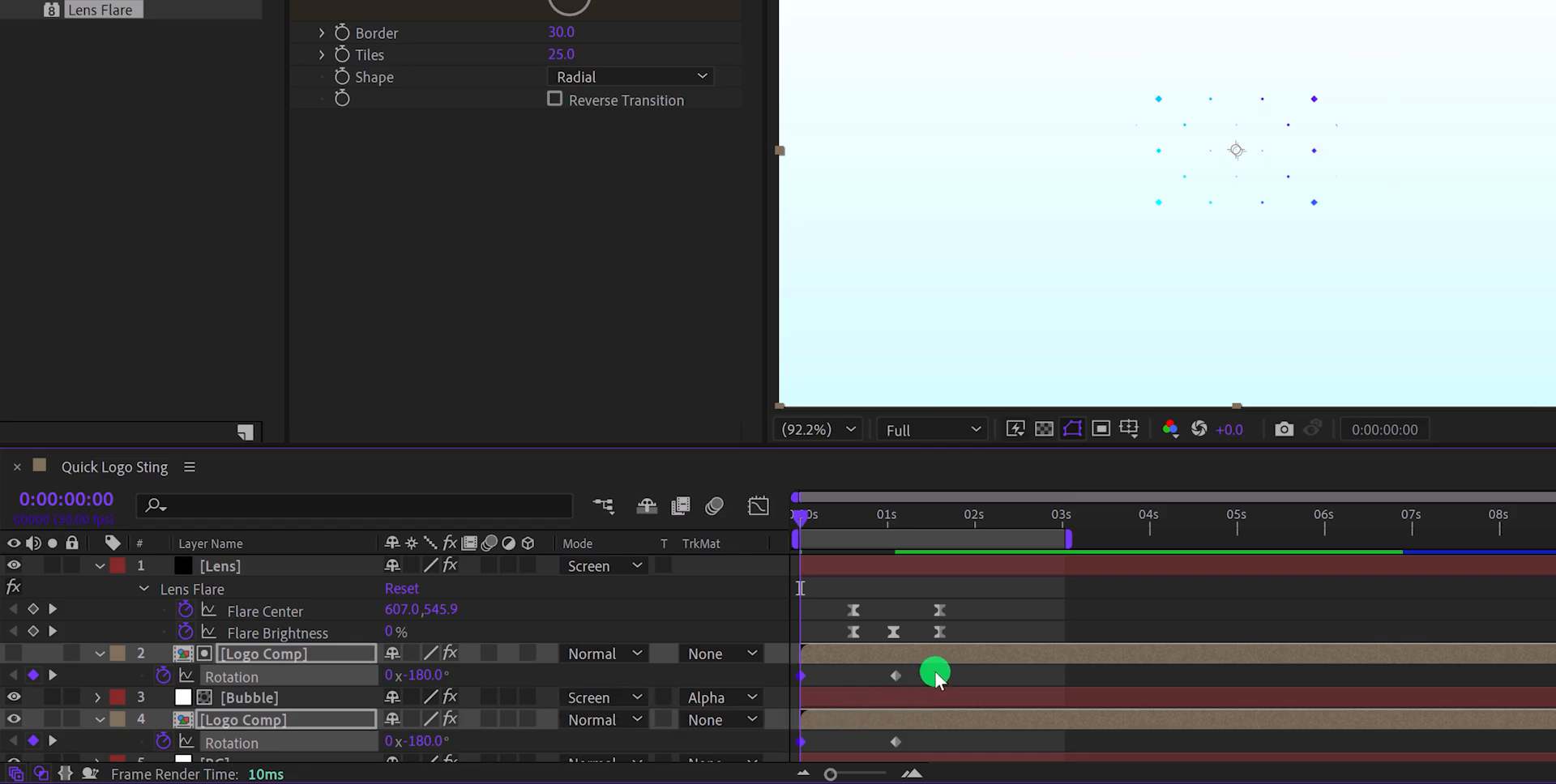
# Apply Easy Ease to both Logo Comp layers' Rotation keyframes, shape their speed curve in the graph editor and preview the spin.
pyautogui.moveTo(934, 671); pyautogui.dragTo(789, 750)
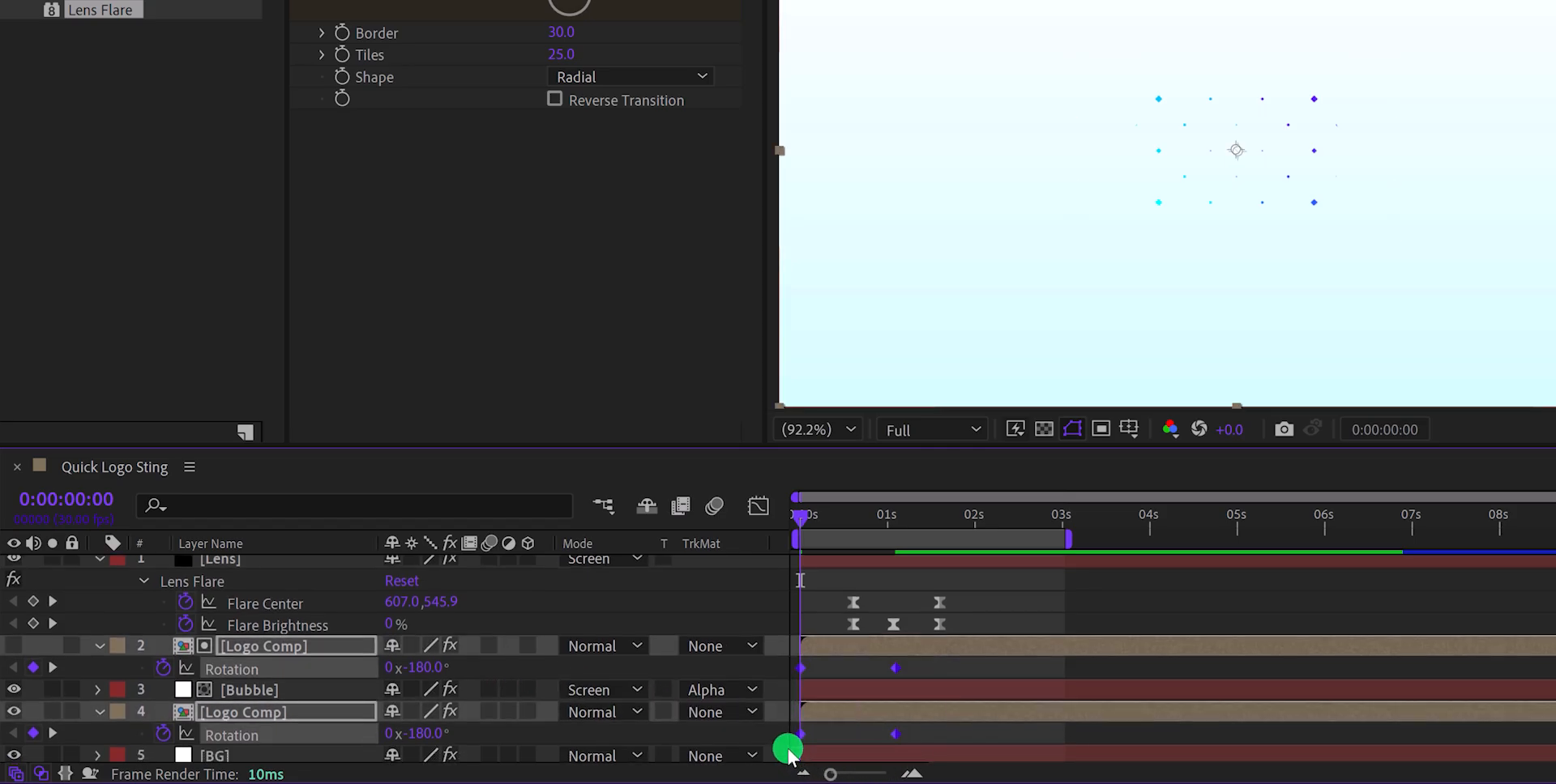
pyautogui.press('F9')
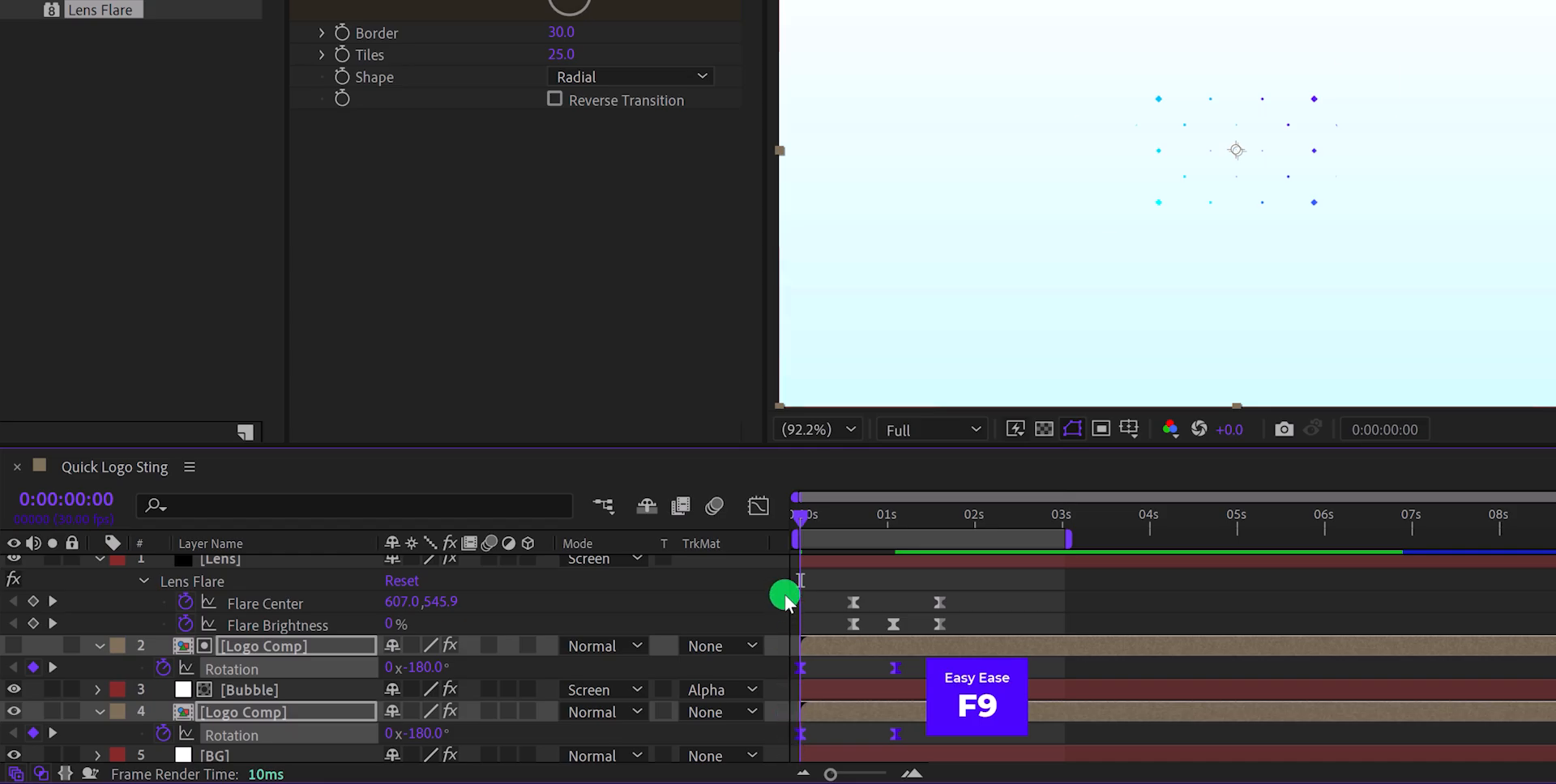
pyautogui.click(758, 505)
pyautogui.moveTo(911, 687); pyautogui.dragTo(843, 713)
pyautogui.press('space')
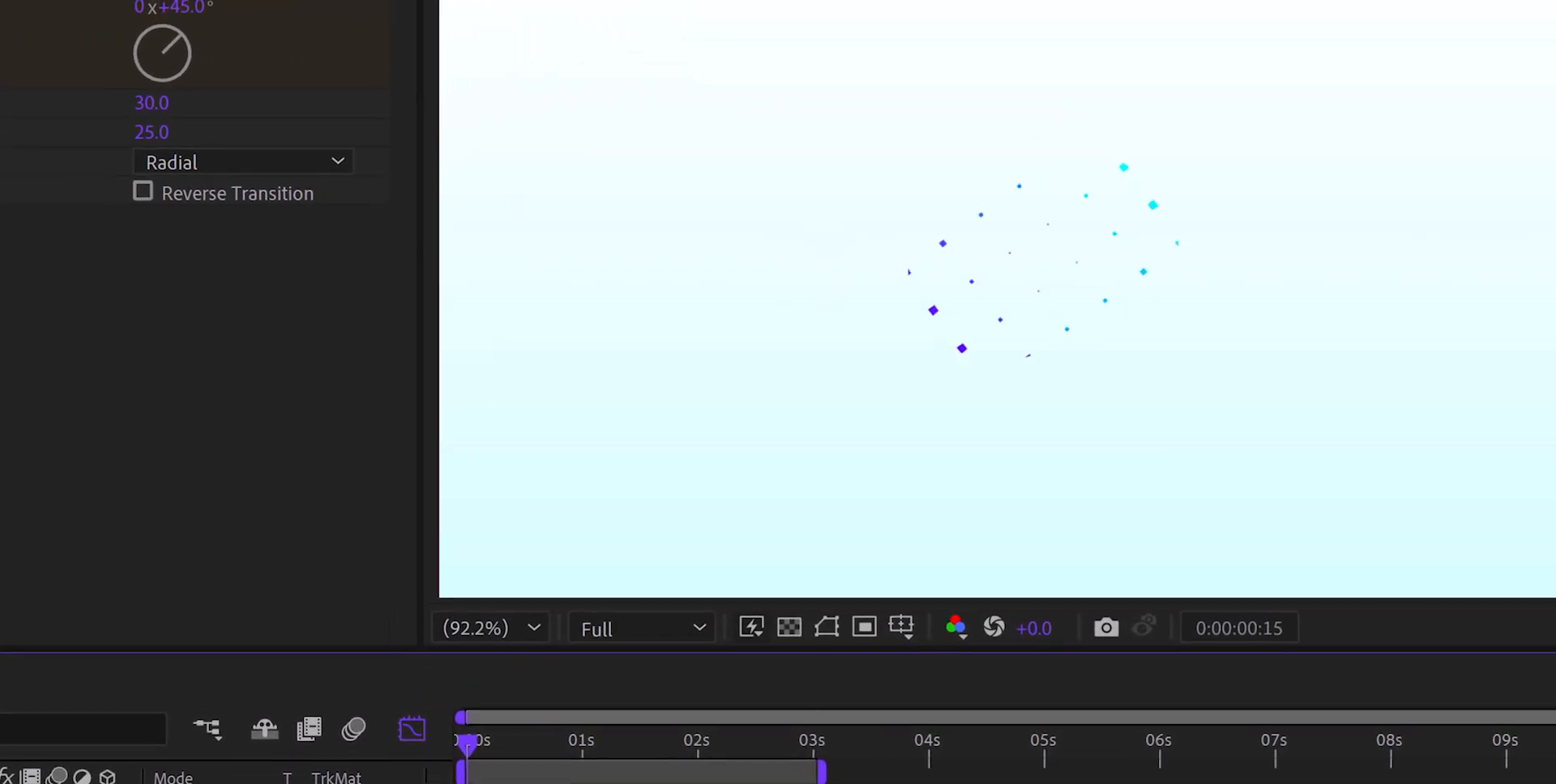